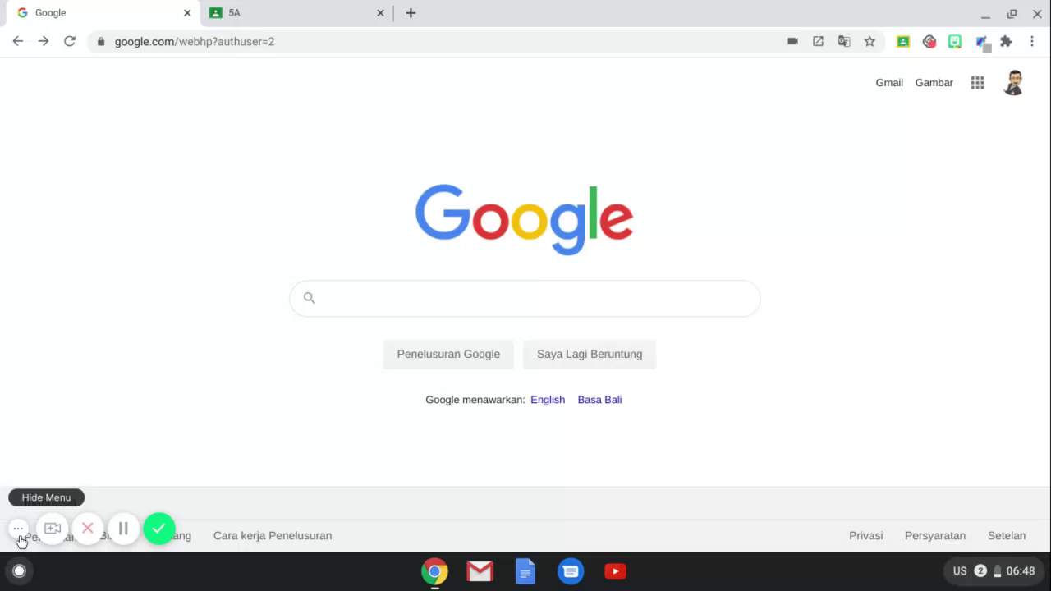
Step: Launch Google Classroom from the Google apps grid
{"action": "left_click", "coordinate": [18, 529]}
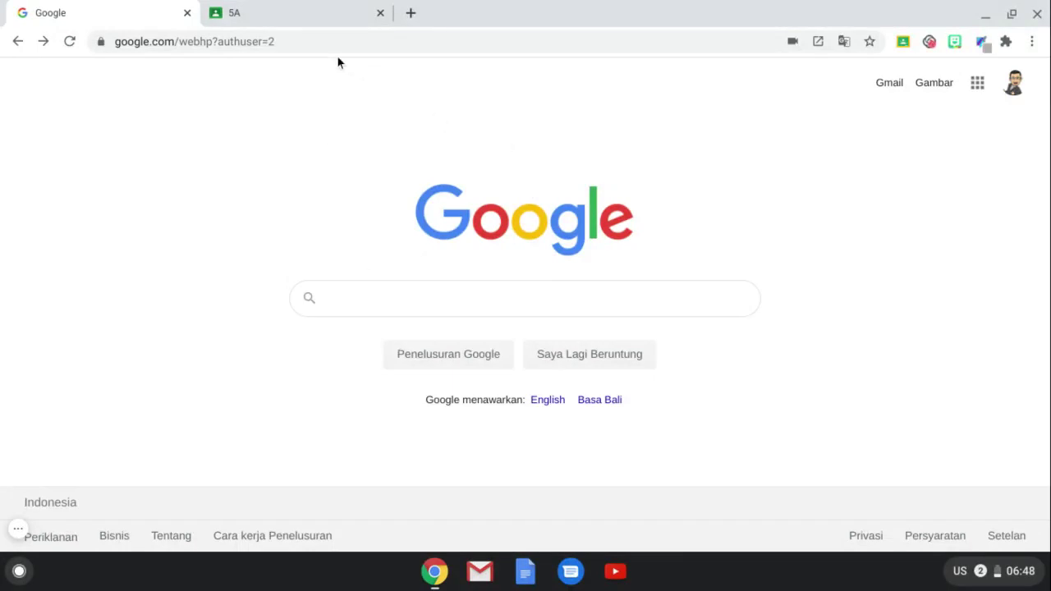
{"action": "left_click", "coordinate": [313, 41]}
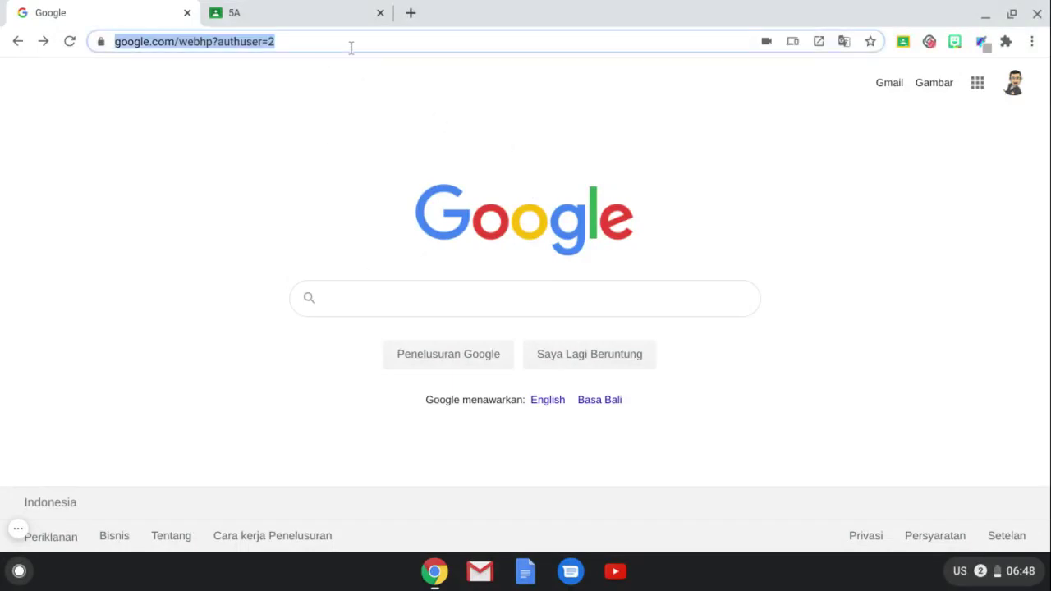
{"action": "left_click", "coordinate": [977, 85]}
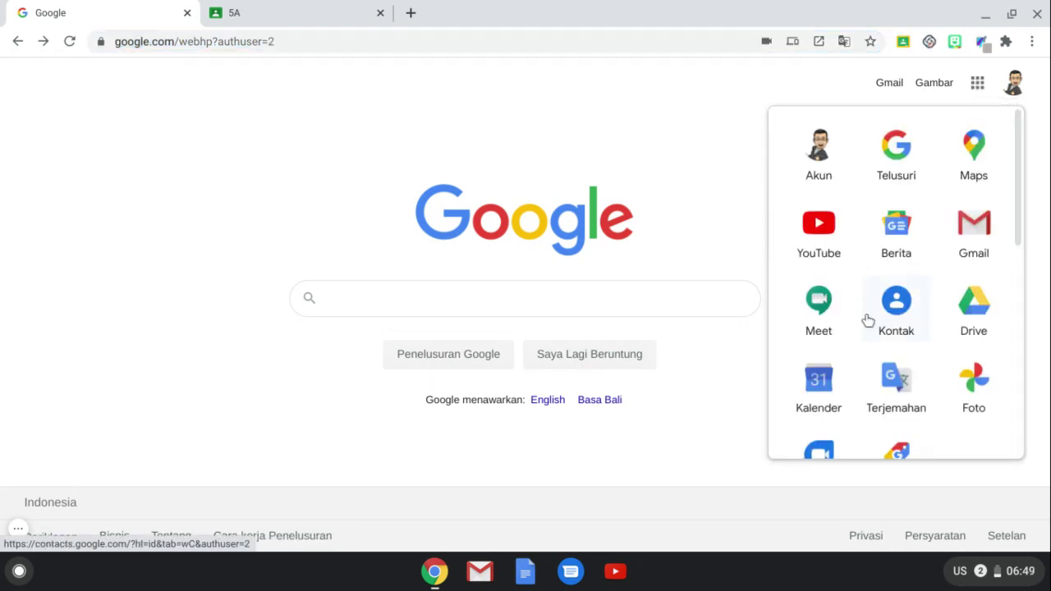
{"action": "scroll", "coordinate": [868, 320], "scroll_direction": "down", "scroll_amount": 2}
{"action": "scroll", "coordinate": [868, 320], "scroll_direction": "down", "scroll_amount": 1}
{"action": "scroll", "coordinate": [868, 319], "scroll_direction": "down", "scroll_amount": 2}
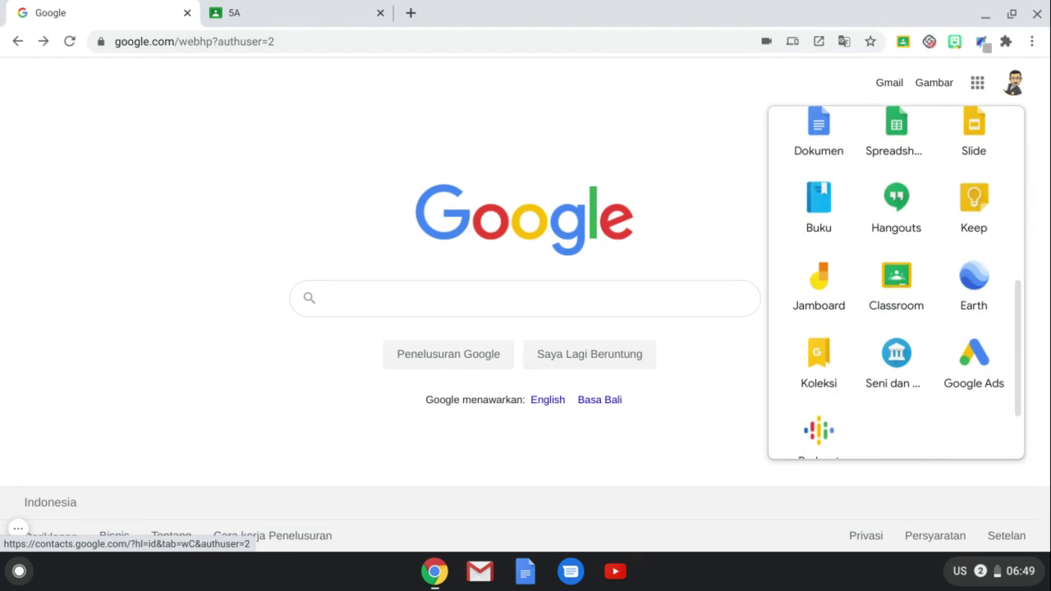
{"action": "left_click", "coordinate": [894, 289]}
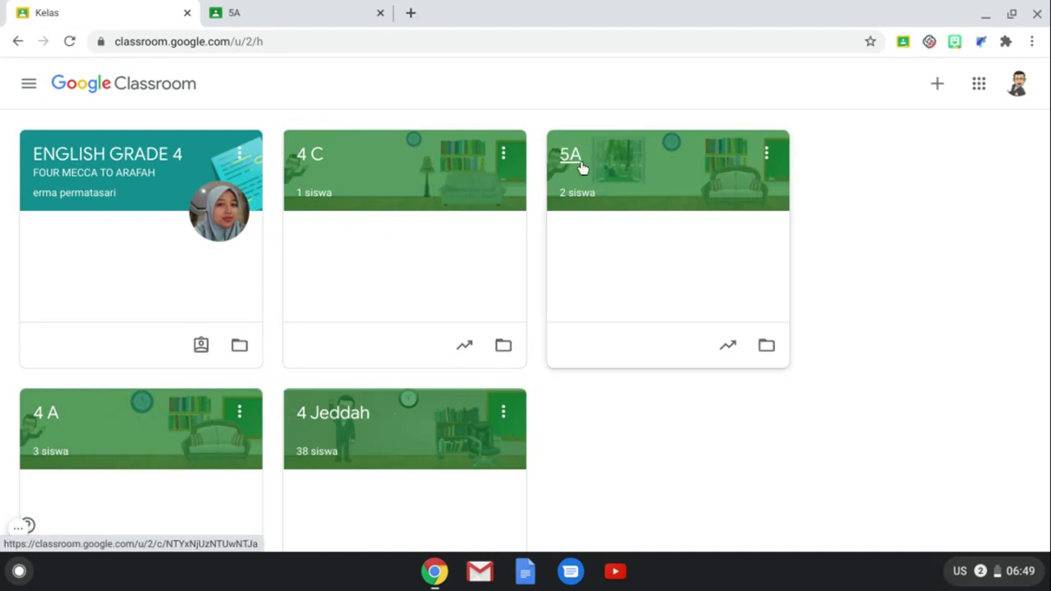
Step: Open the 5A class, check its student view, then return to the teacher view
{"action": "left_click", "coordinate": [572, 156]}
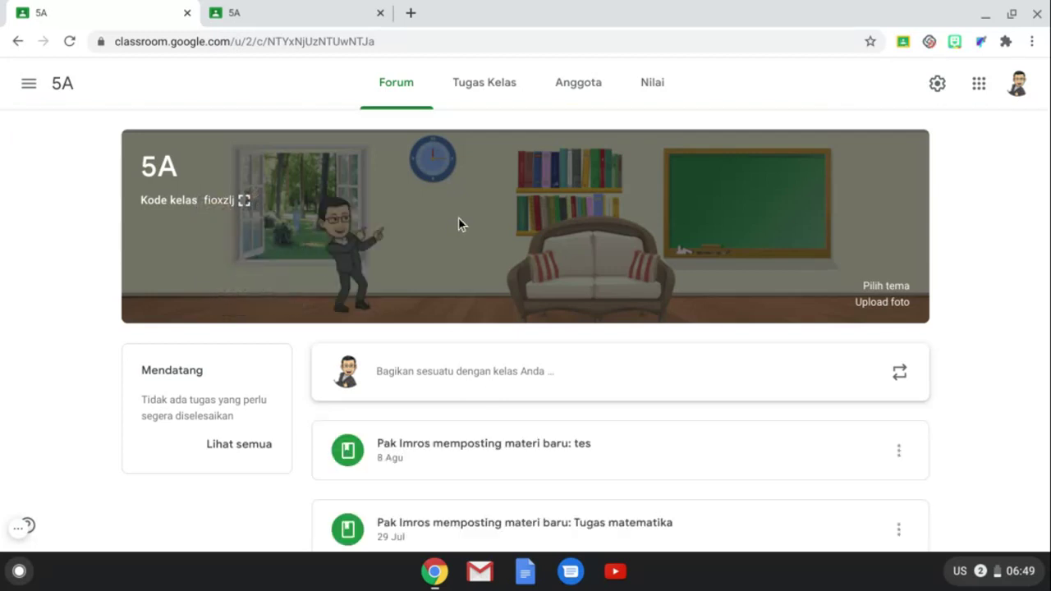
{"action": "left_click", "coordinate": [284, 15]}
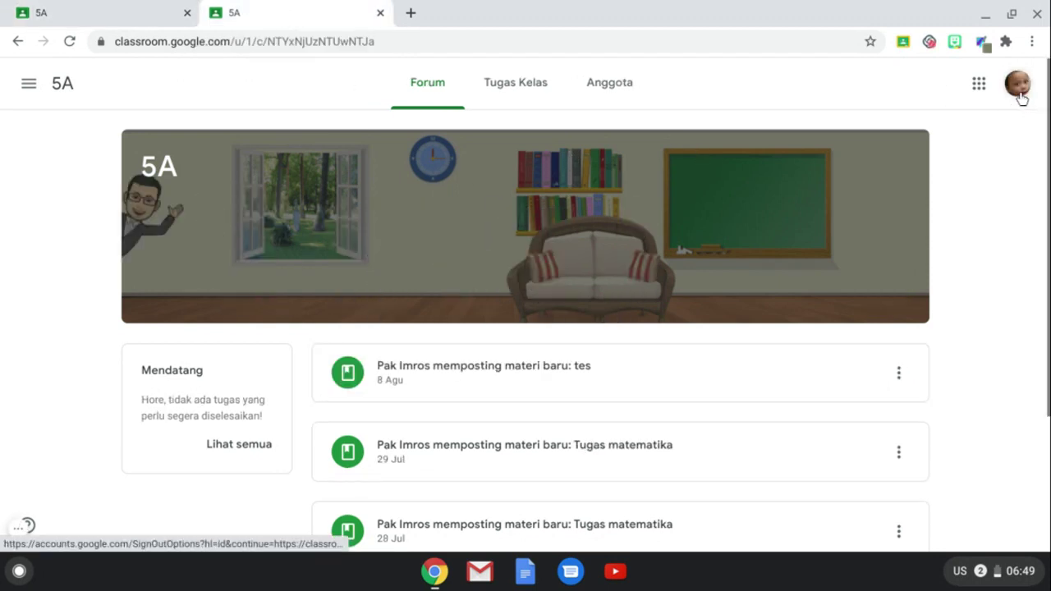
{"action": "left_click", "coordinate": [128, 13]}
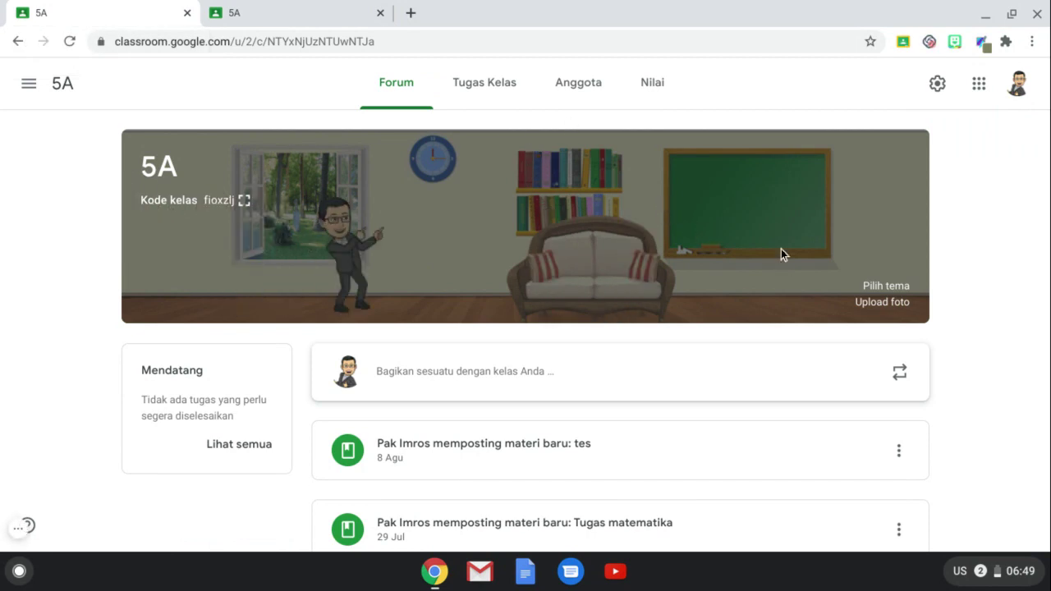
Step: Create a new quiz assignment in Tugas Kelas titled 'Ujian IPA'
{"action": "left_click", "coordinate": [500, 93]}
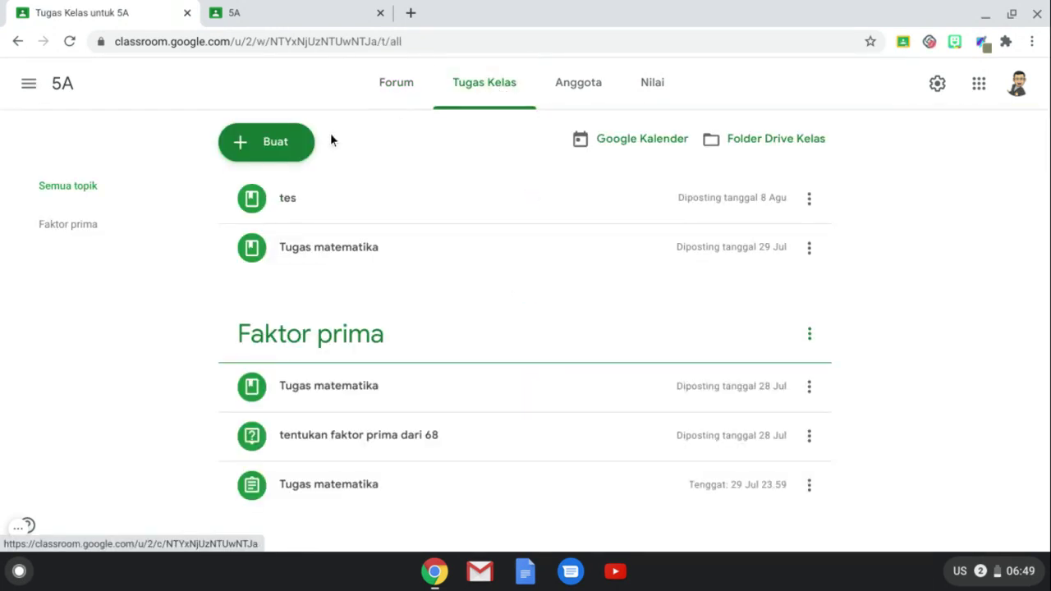
{"action": "left_click", "coordinate": [282, 148]}
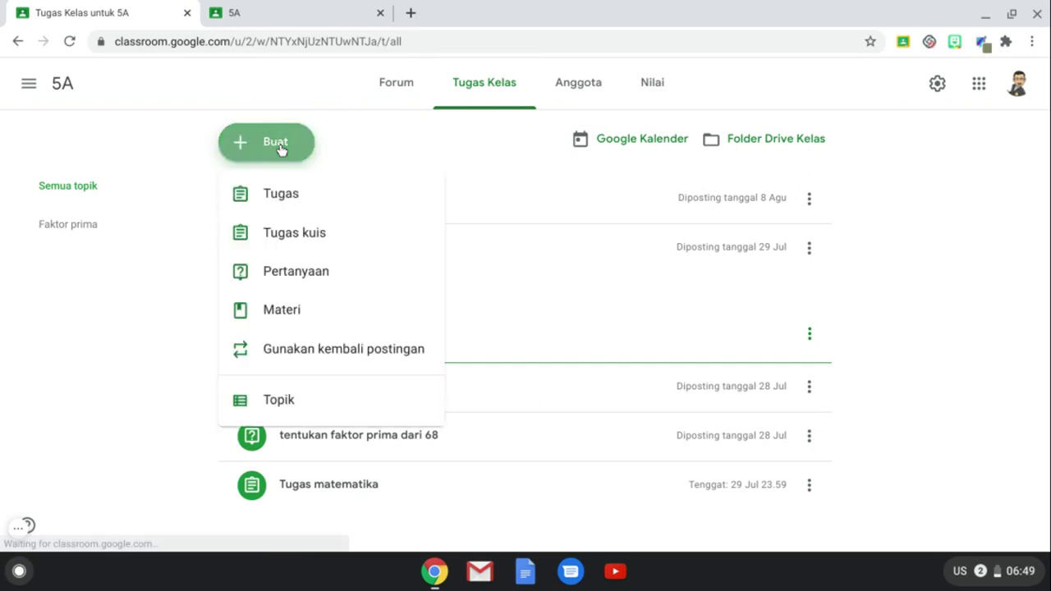
{"action": "left_click", "coordinate": [278, 234]}
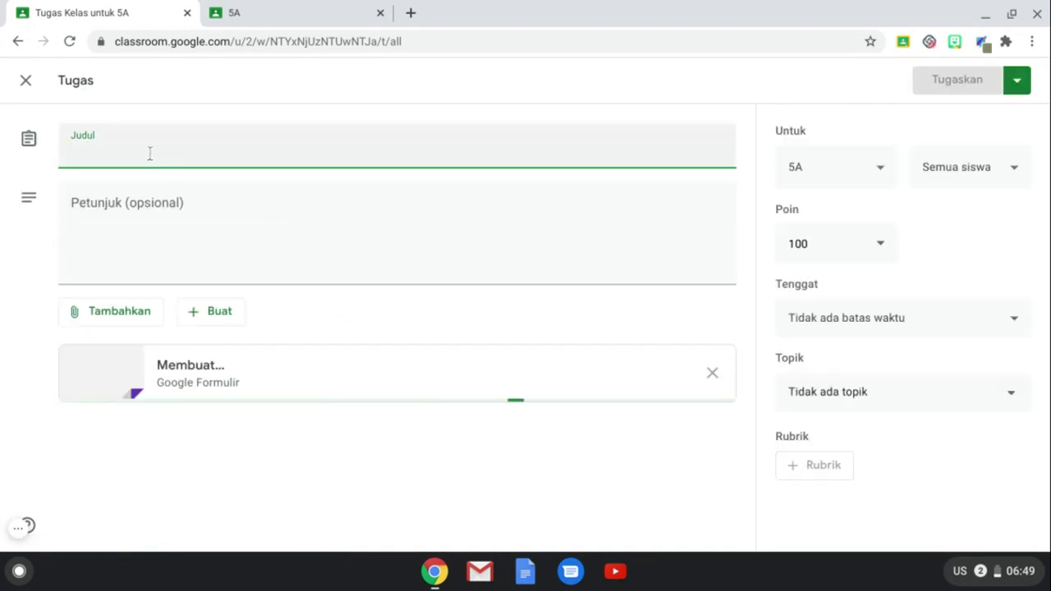
{"action": "type", "text": "U"}
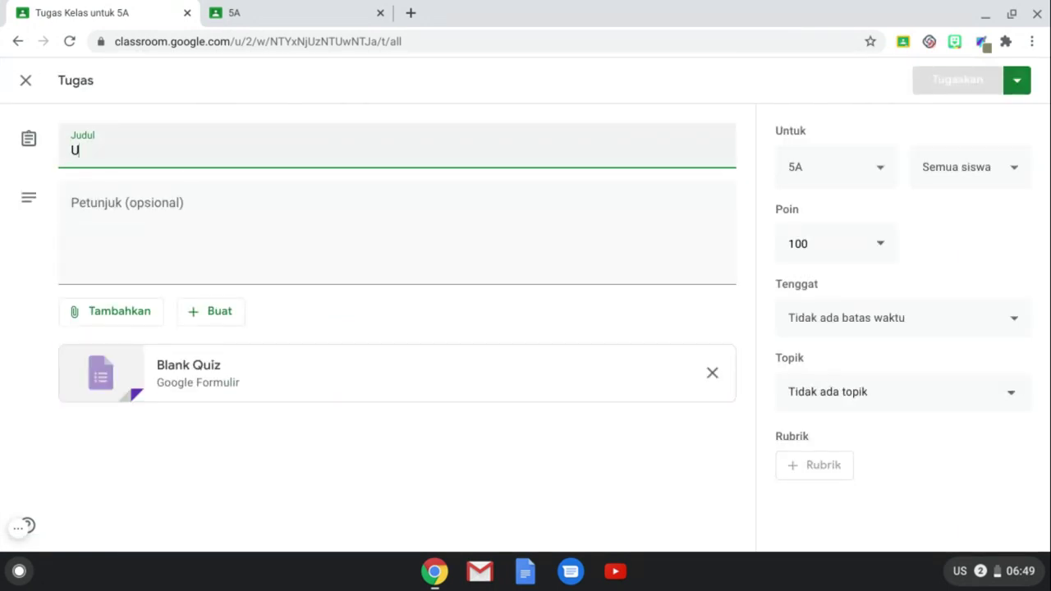
{"action": "type", "text": "jian"}
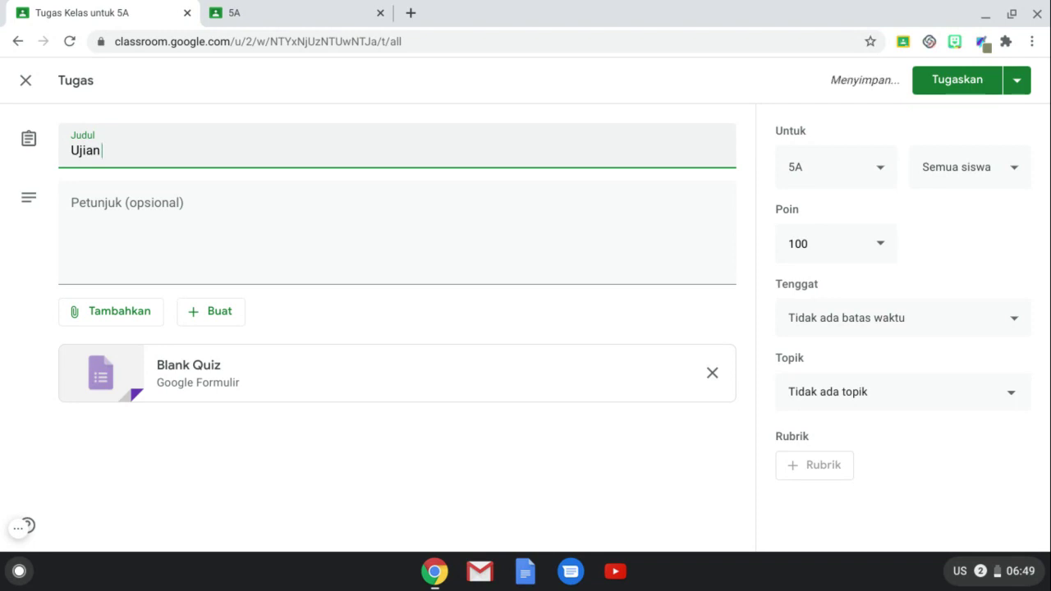
{"action": "type", "text": " IPA"}
Step: Enter the instructions 'kerjakan ujian dengan sungguh-sungguh'
{"action": "left_click", "coordinate": [132, 222]}
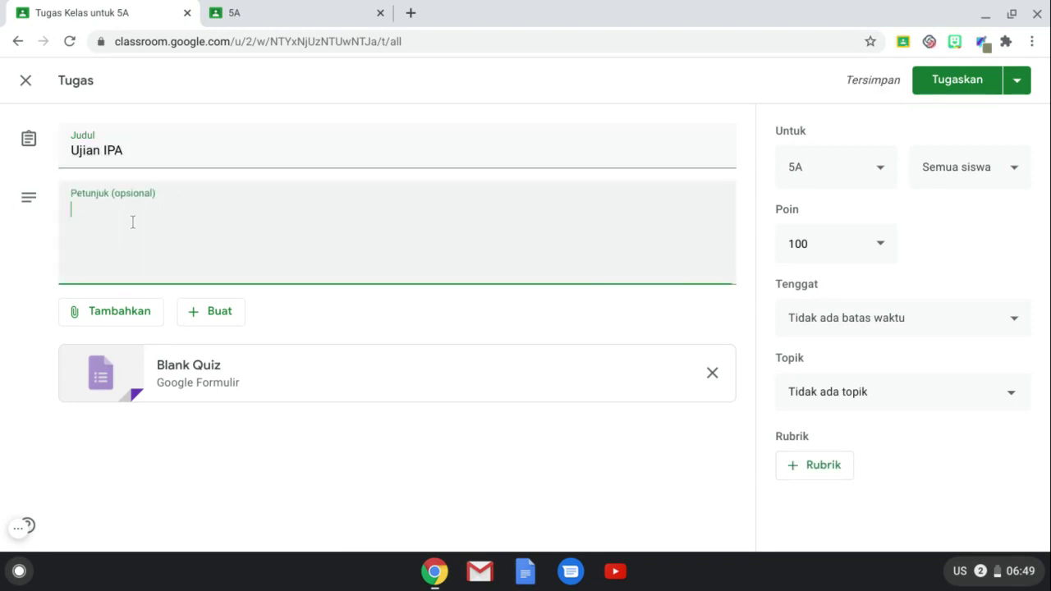
{"action": "type", "text": "kerjakan"}
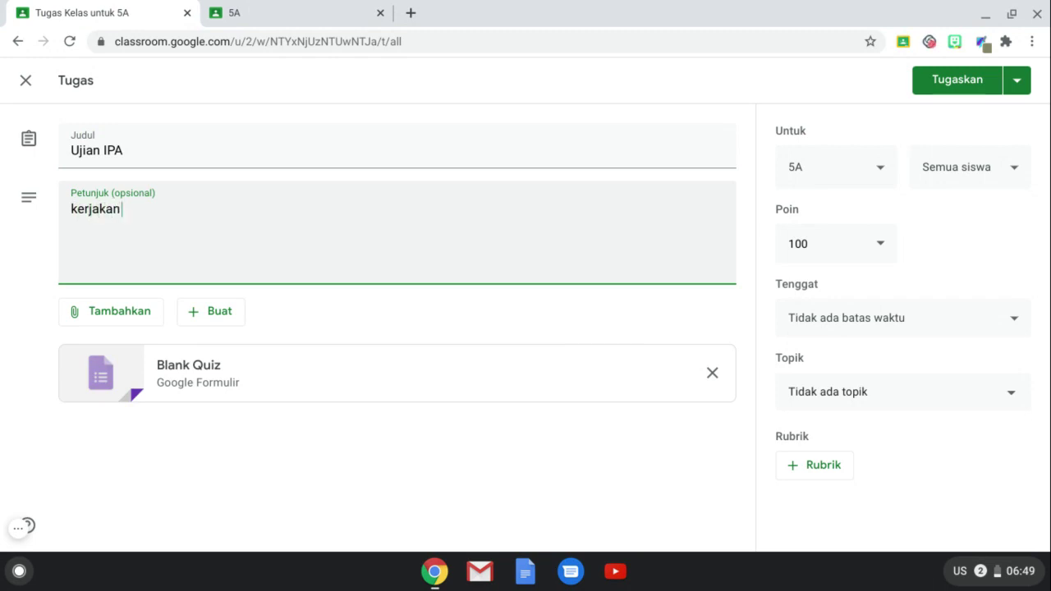
{"action": "type", "text": " ujia"}
{"action": "type", "text": "n di ba"}
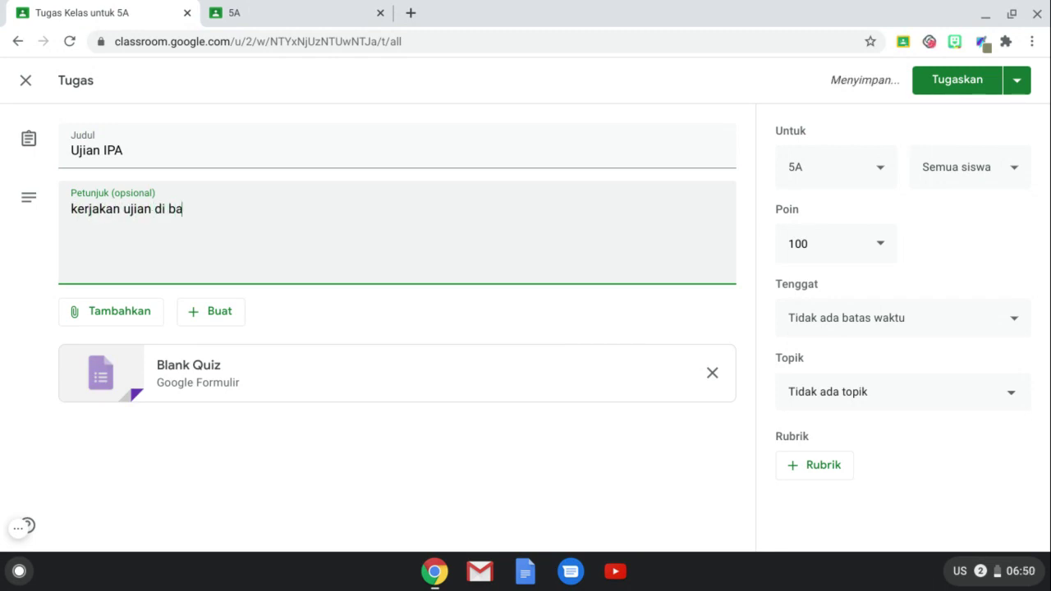
{"action": "type", "text": "wa"}
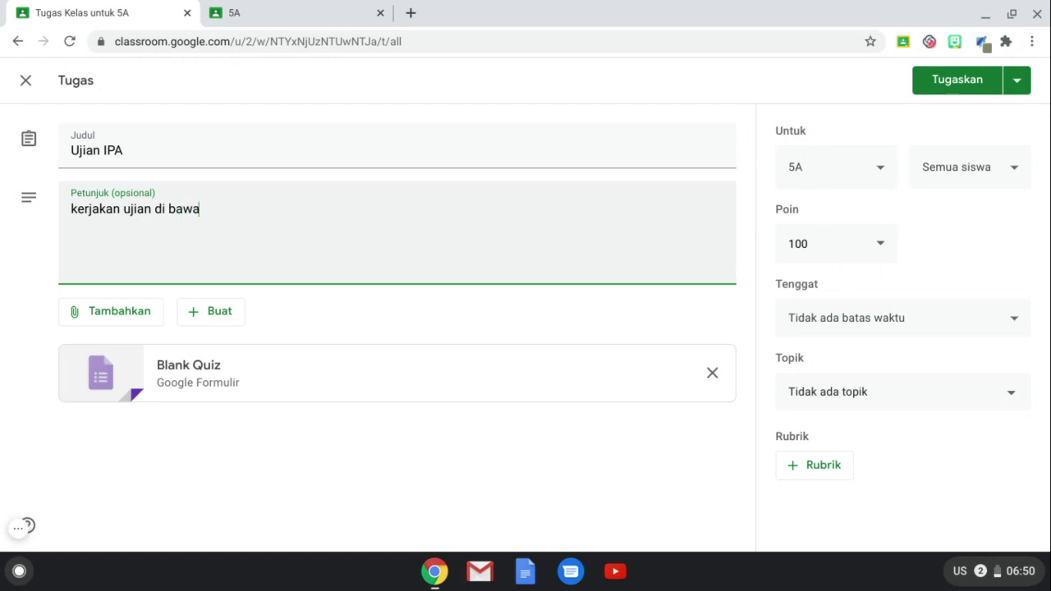
{"action": "type", "text": "h"}
{"action": "key", "text": "BackSpace"}
{"action": "key", "text": "BackSpace"}
{"action": "key", "text": "BackSpace"}
{"action": "key", "text": "BackSpace"}
{"action": "key", "text": "BackSpace"}
{"action": "key", "text": "BackSpace"}
{"action": "type", "text": "dengan"}
{"action": "type", "text": " su"}
{"action": "type", "text": "ngguh"}
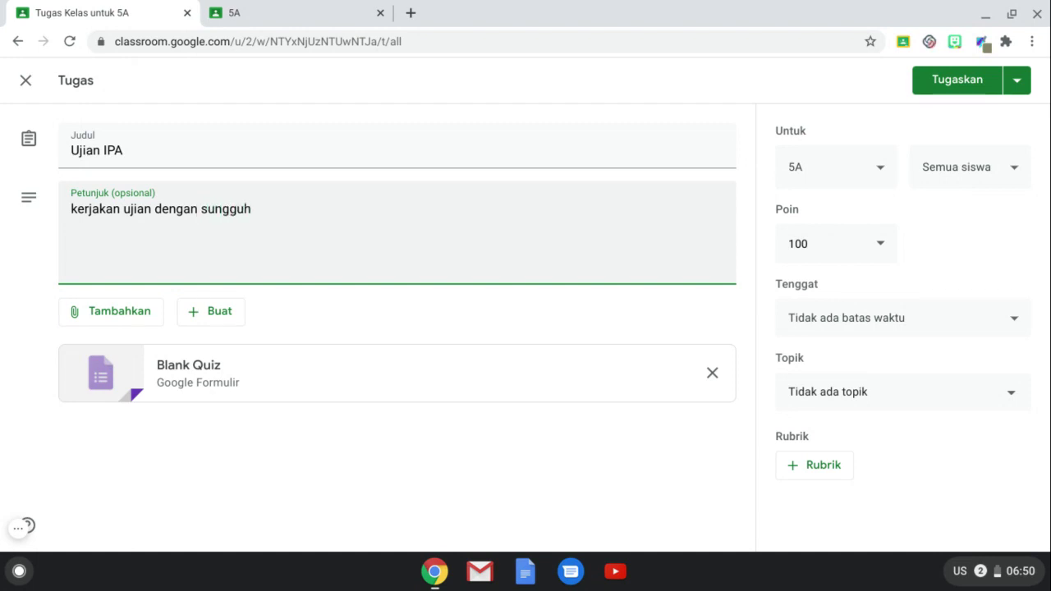
{"action": "type", "text": "-sungguh"}
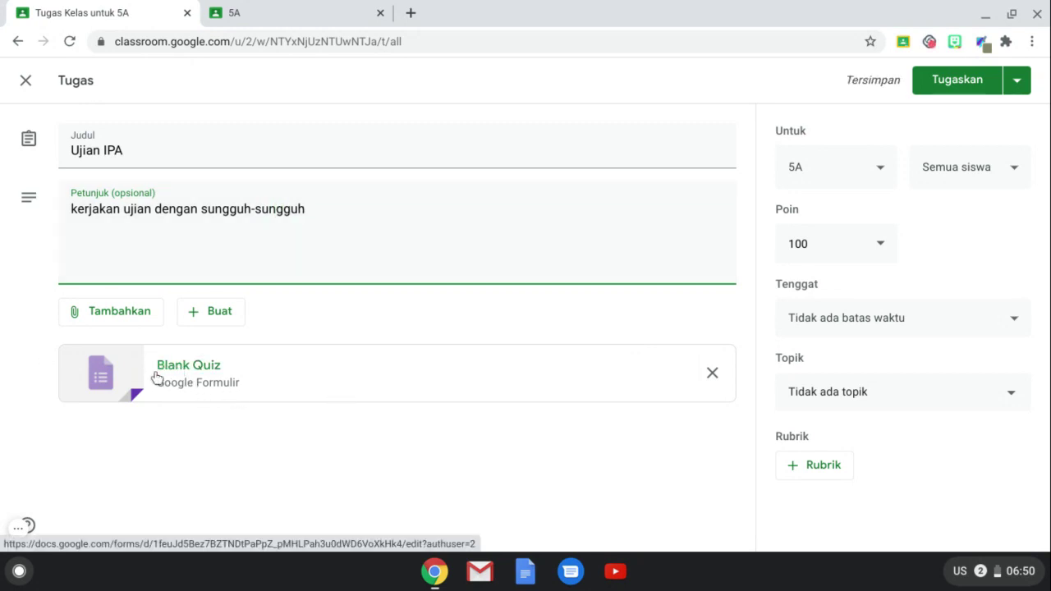
Step: Open the attached Blank Quiz and change its form title to 'UJIAN IPA'
{"action": "left_click", "coordinate": [206, 375]}
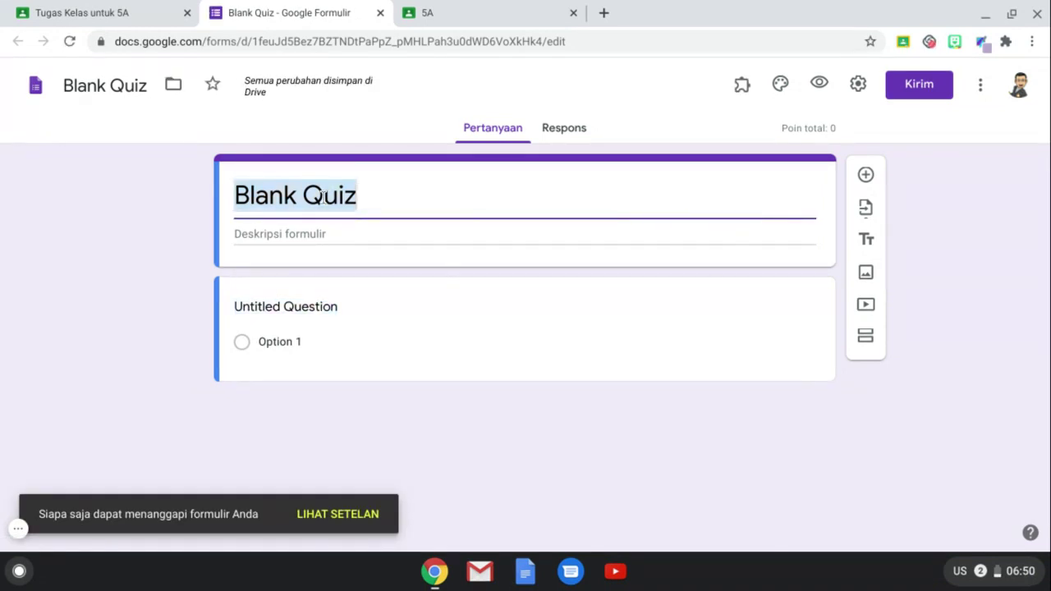
{"action": "type", "text": "UJIAN "}
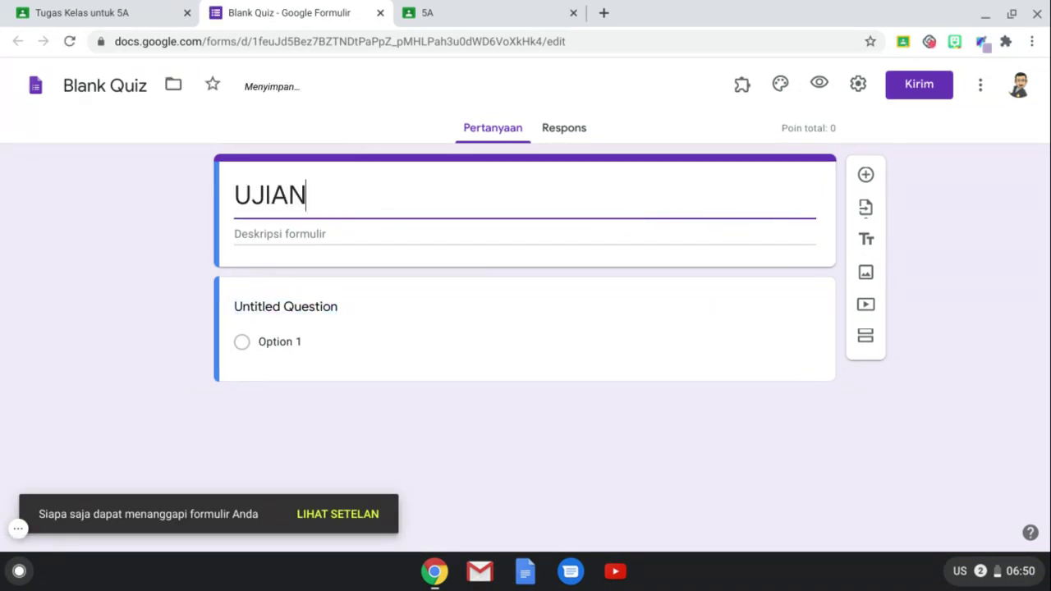
{"action": "type", "text": "U"}
{"action": "key", "text": "BackSpace"}
{"action": "type", "text": "IO"}
{"action": "key", "text": "BackSpace"}
{"action": "type", "text": "P"}
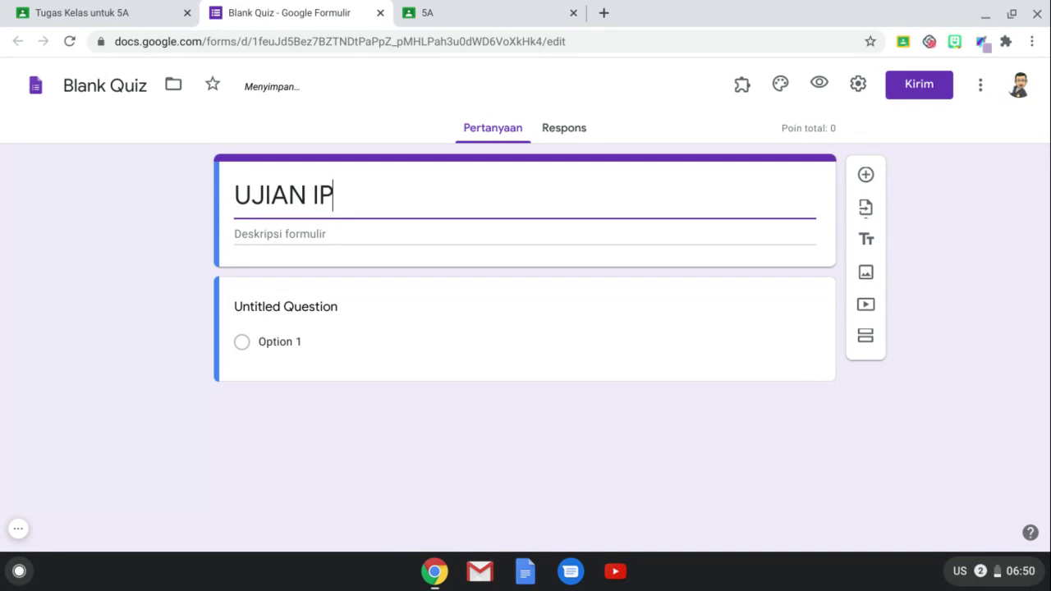
{"action": "type", "text": "A"}
Step: Rename the form file from Blank Quiz to 'UJIAN IPA'
{"action": "left_click", "coordinate": [109, 87]}
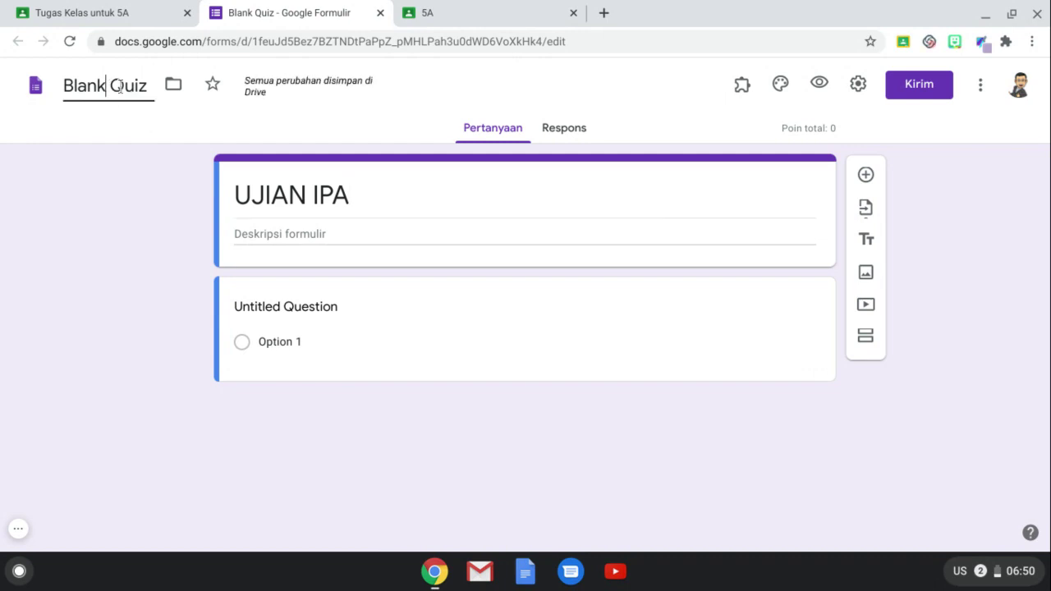
{"action": "triple_click", "coordinate": [120, 87]}
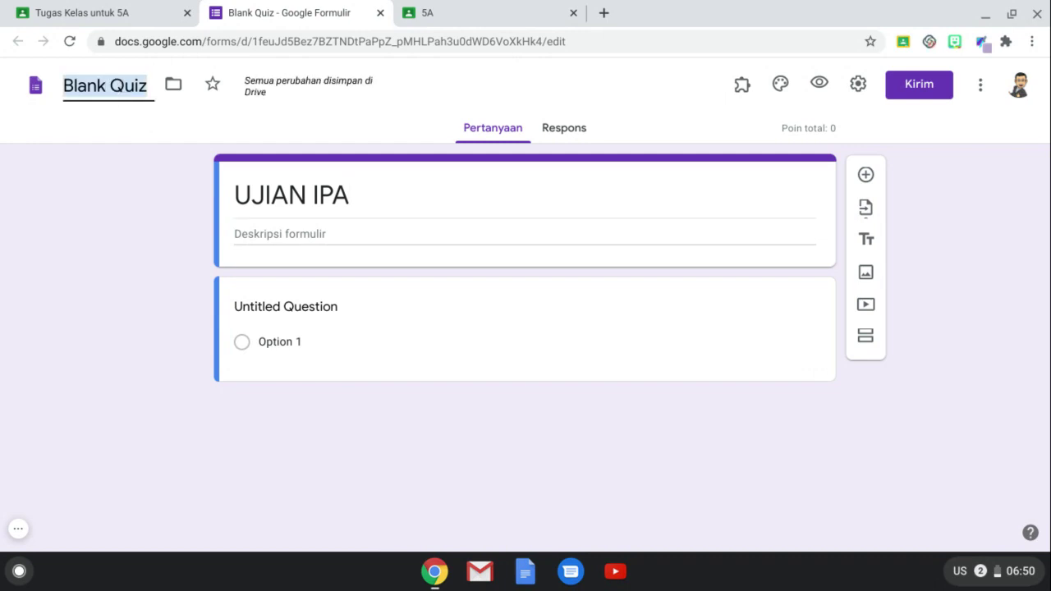
{"action": "type", "text": "UJIAN"}
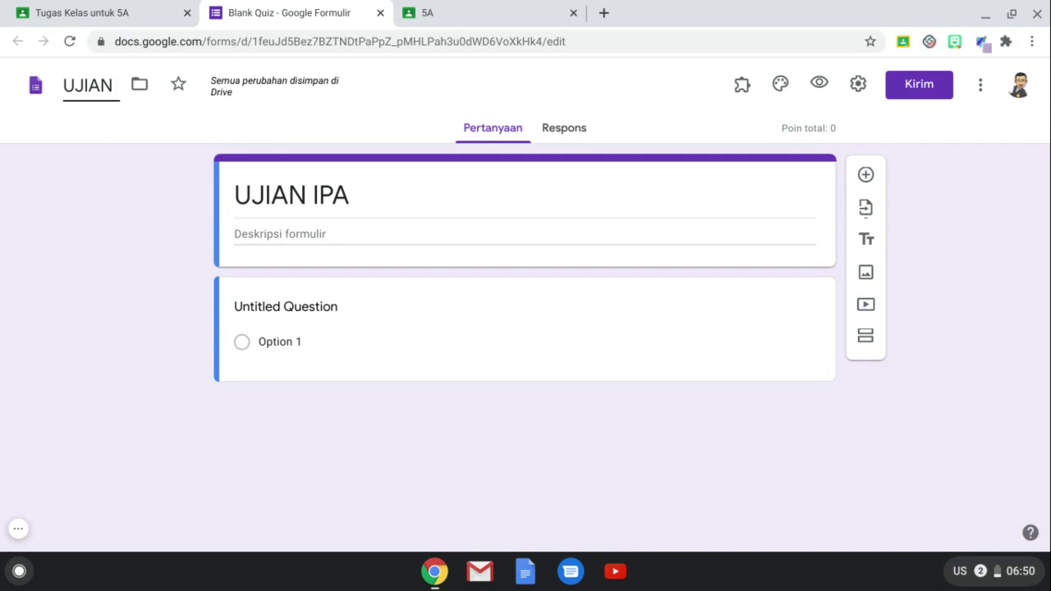
{"action": "type", "text": " IPA"}
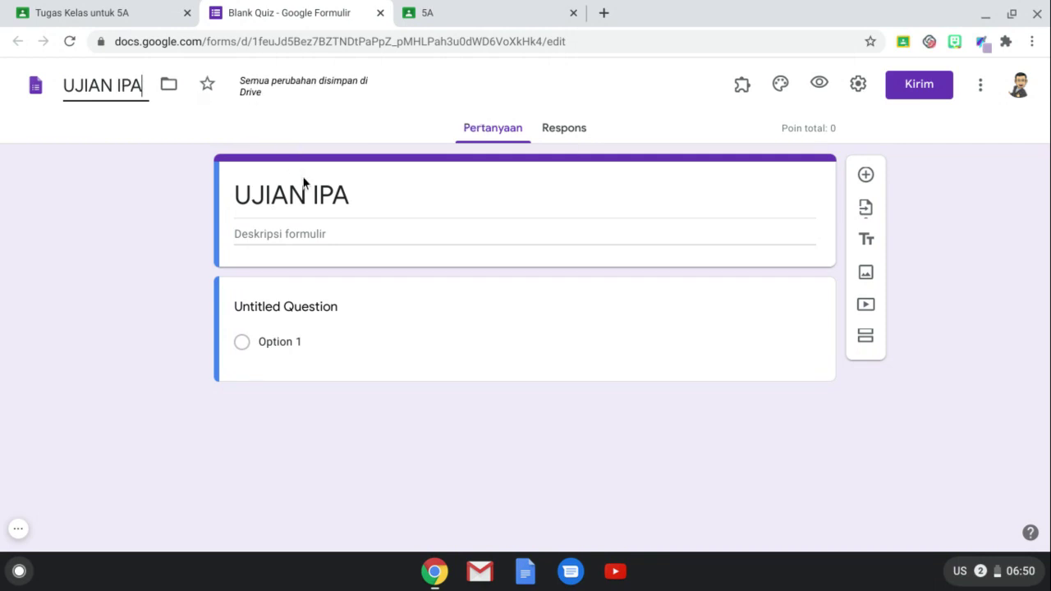
{"action": "left_click", "coordinate": [304, 182]}
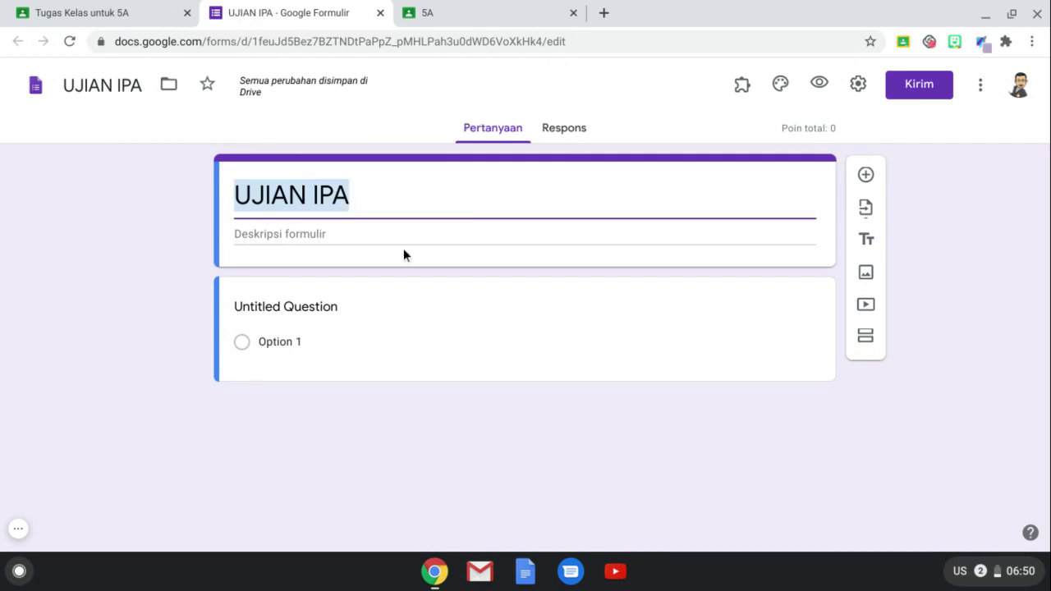
Step: Title the first question 'NAMA', make it short answer, and mark it required
{"action": "left_click", "coordinate": [316, 310]}
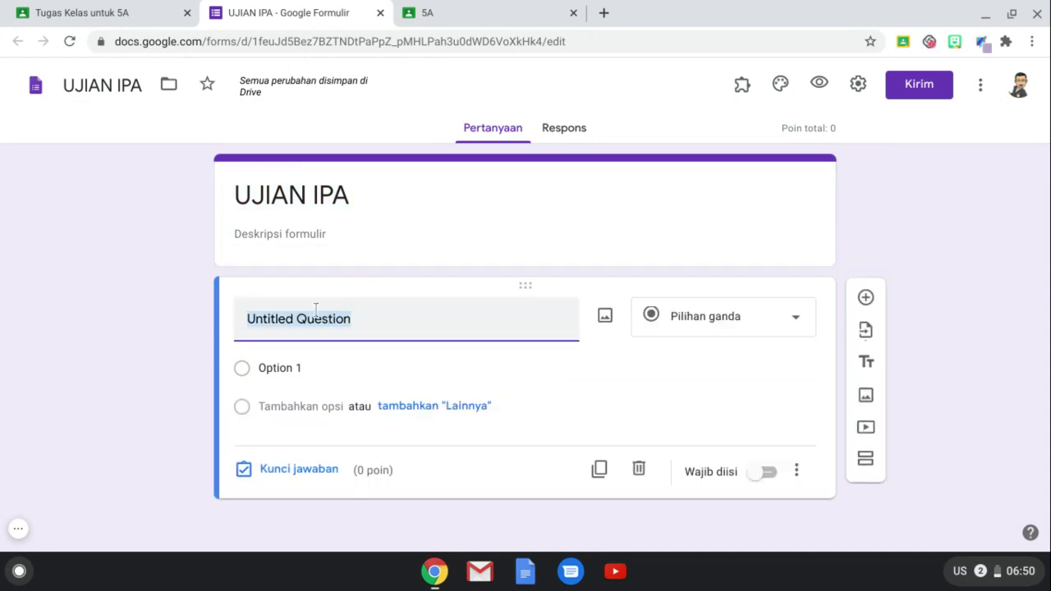
{"action": "type", "text": "NAMA"}
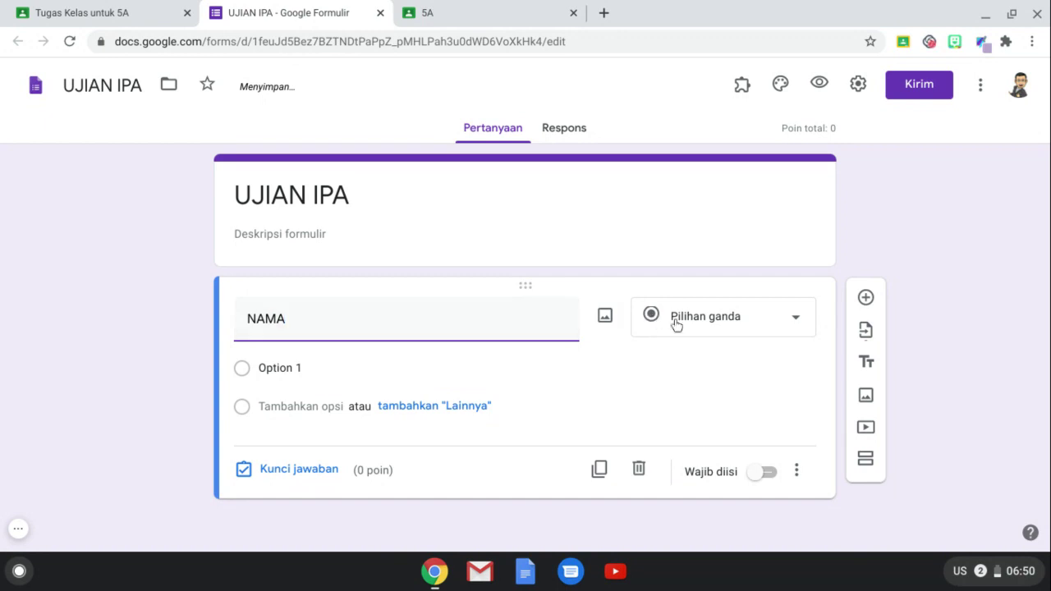
{"action": "left_click", "coordinate": [724, 325]}
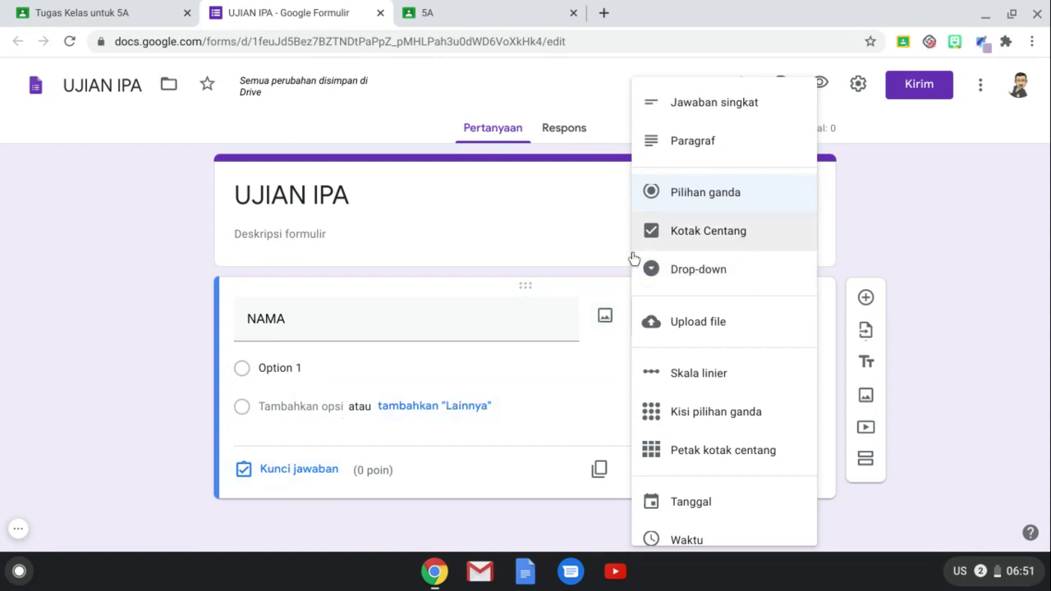
{"action": "left_click", "coordinate": [707, 112]}
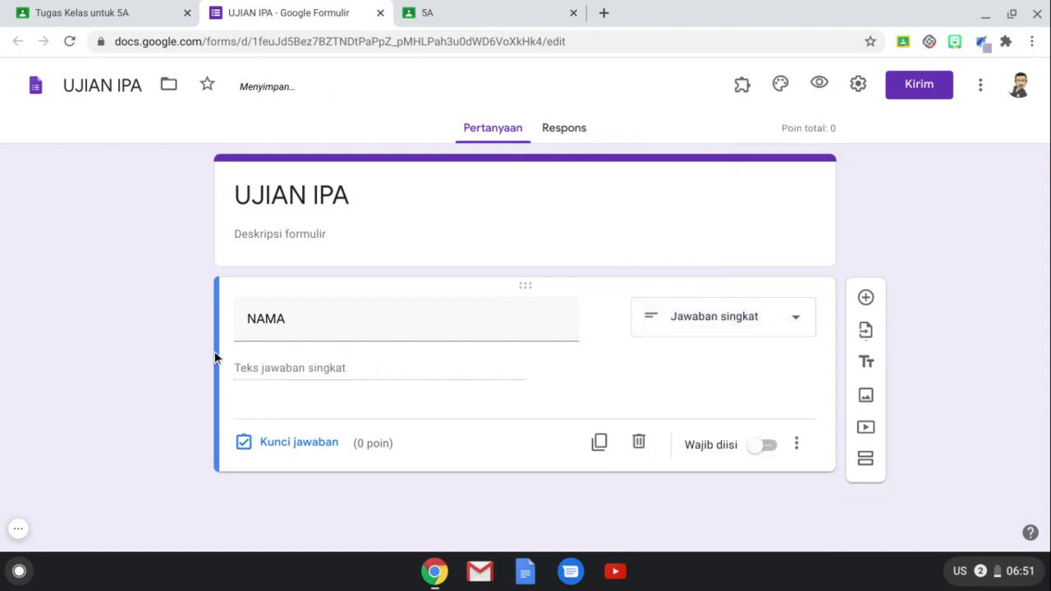
{"action": "left_click", "coordinate": [768, 448]}
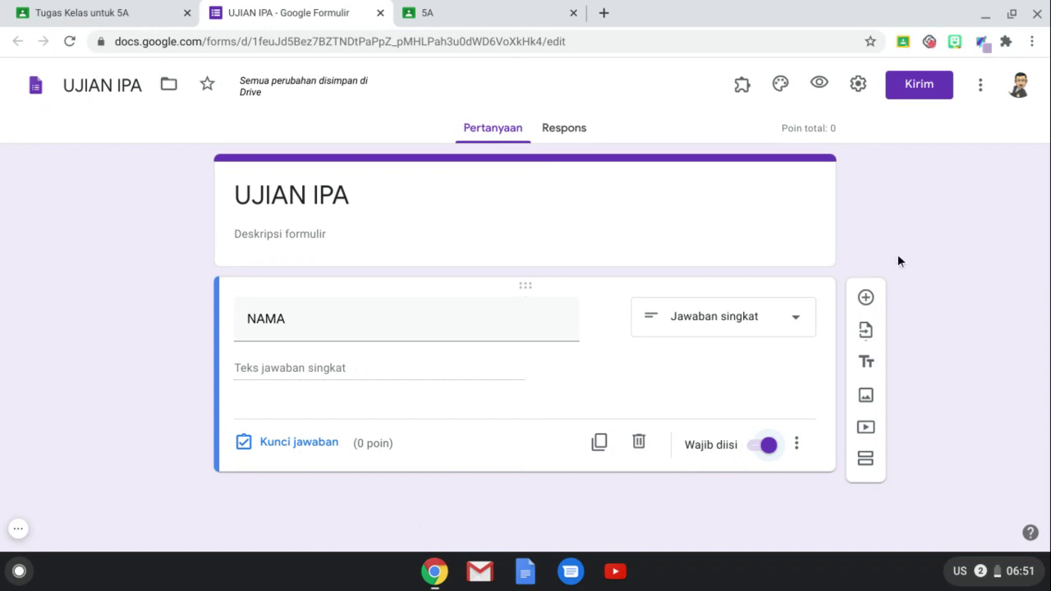
Step: Add a multiple-choice question 'KELAS' with first option 5A
{"action": "left_click", "coordinate": [865, 298]}
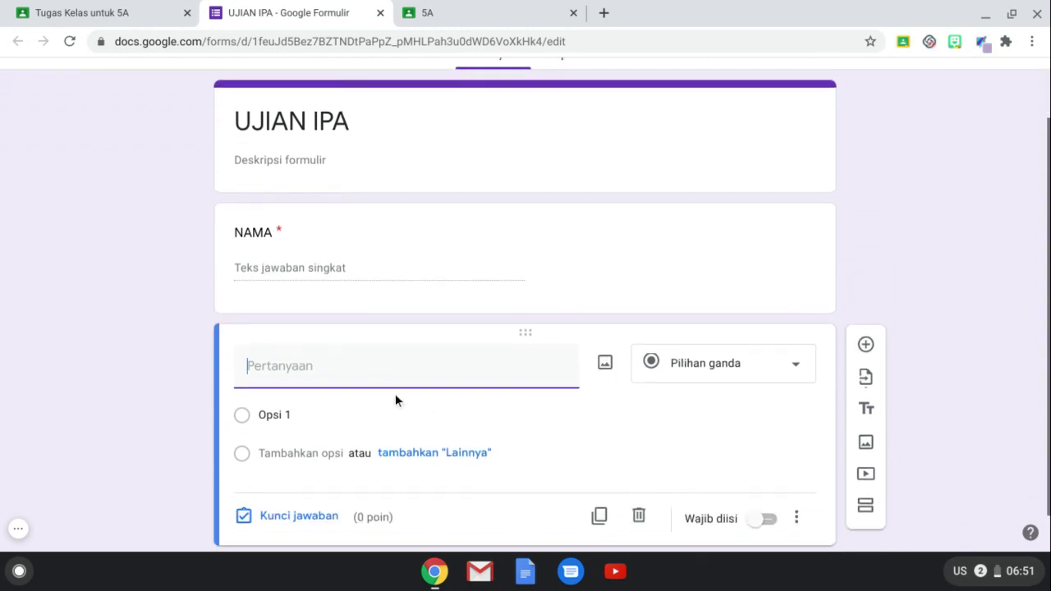
{"action": "type", "text": "KELAS"}
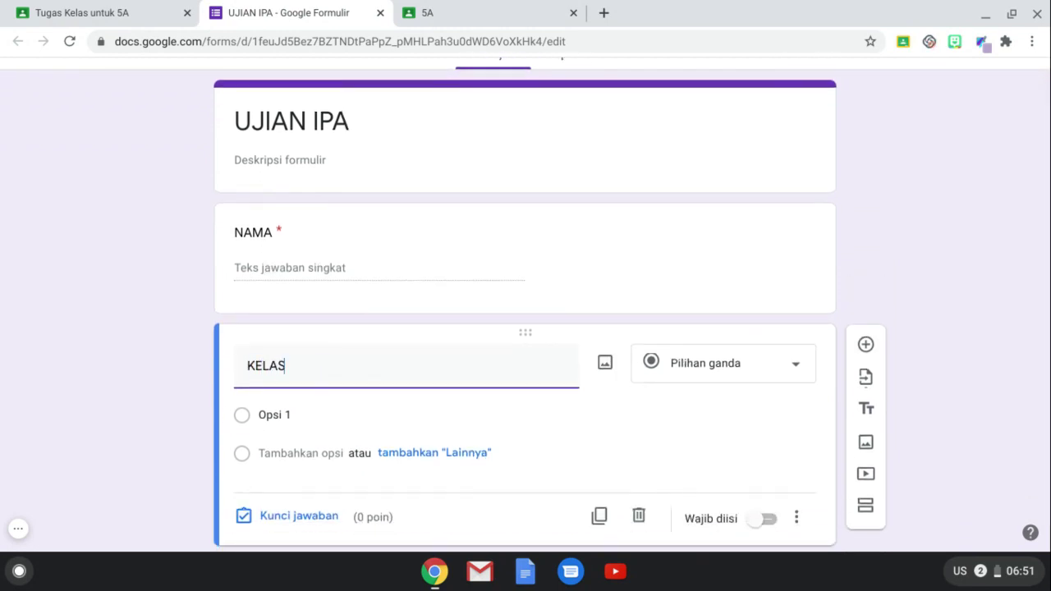
{"action": "left_click", "coordinate": [295, 419]}
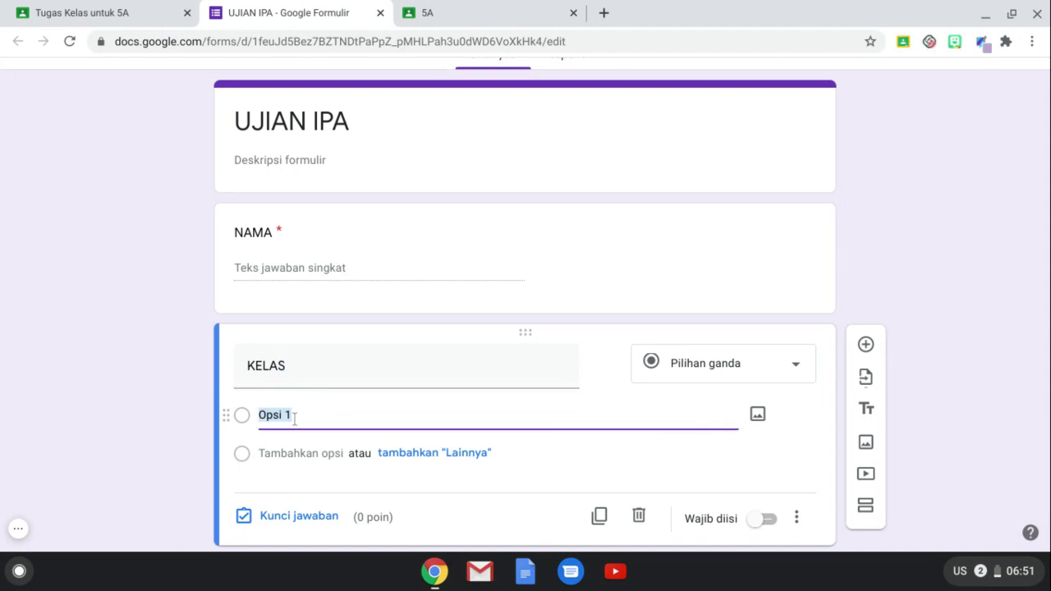
{"action": "type", "text": "4A"}
{"action": "key", "text": "BackSpace"}
{"action": "key", "text": "BackSpace"}
{"action": "type", "text": "5A"}
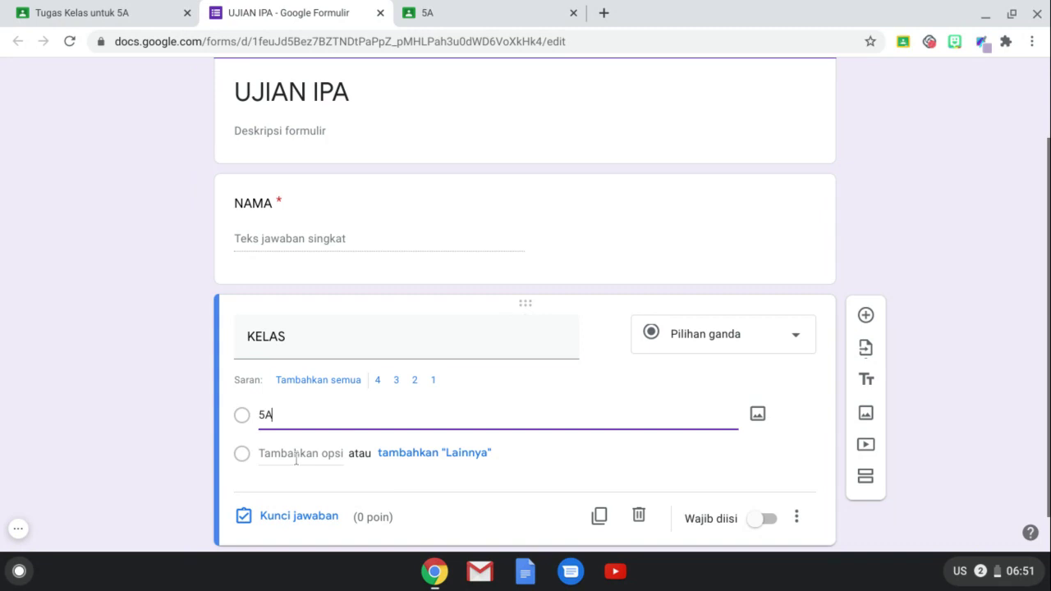
Step: Add 5B as the second KELAS option, removing the mistyped extra option
{"action": "left_click", "coordinate": [296, 454]}
{"action": "type", "text": "%"}
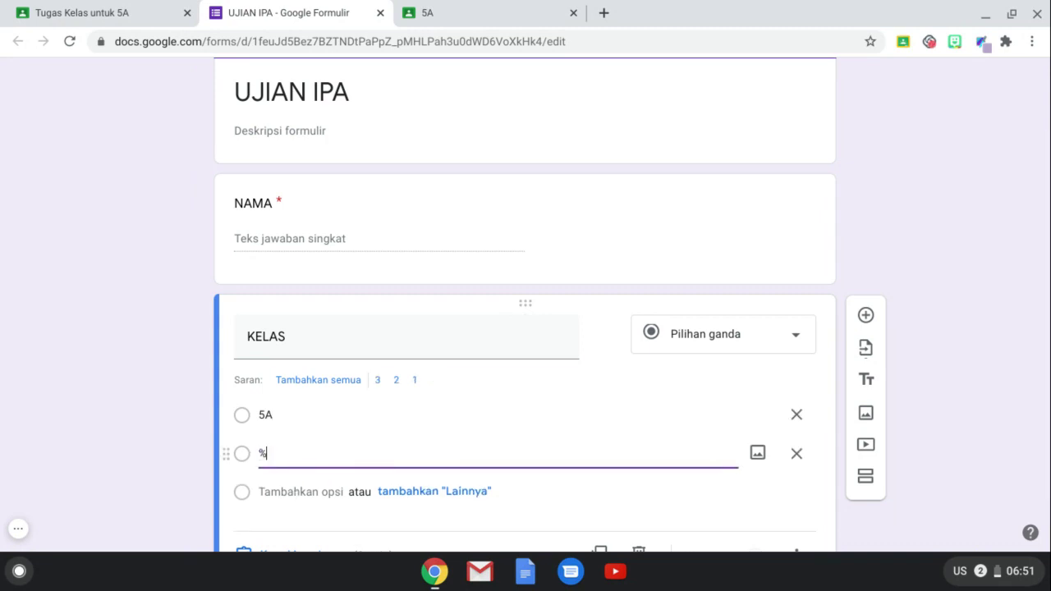
{"action": "type", "text": "8"}
{"action": "key", "text": "BackSpace"}
{"action": "key", "text": "BackSpace"}
{"action": "type", "text": "5"}
{"action": "key", "text": "BackSpace"}
{"action": "type", "text": "5"}
{"action": "type", "text": "5B"}
{"action": "key", "text": "BackSpace"}
{"action": "type", "text": "4"}
{"action": "left_click", "coordinate": [795, 457]}
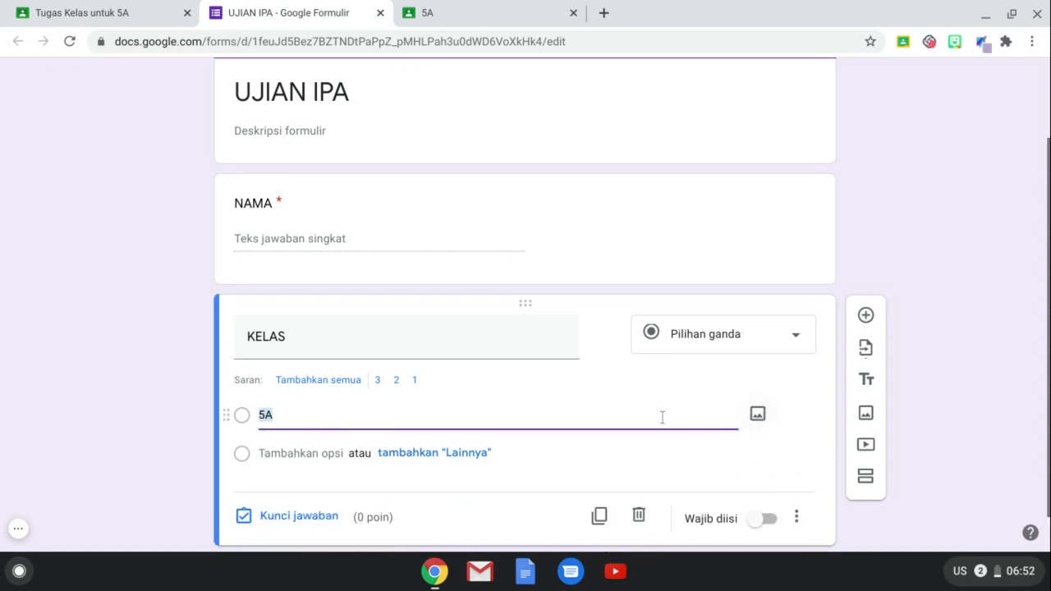
{"action": "key", "text": "Return"}
{"action": "type", "text": "5"}
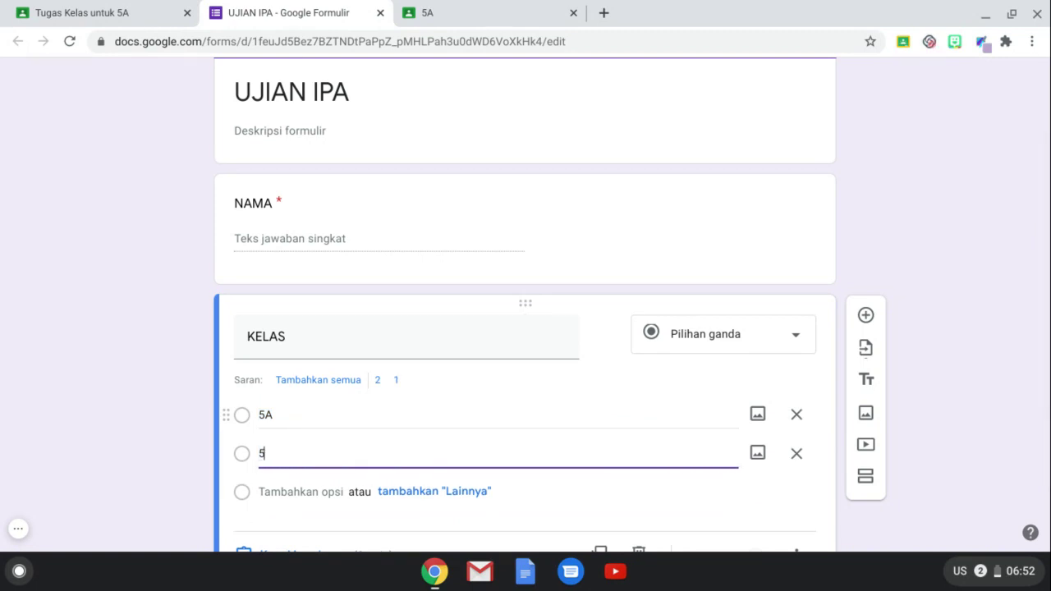
{"action": "type", "text": "B"}
Step: Mark KELAS required and add a new untitled section after it
{"action": "scroll", "coordinate": [587, 418], "scroll_direction": "down", "scroll_amount": 1}
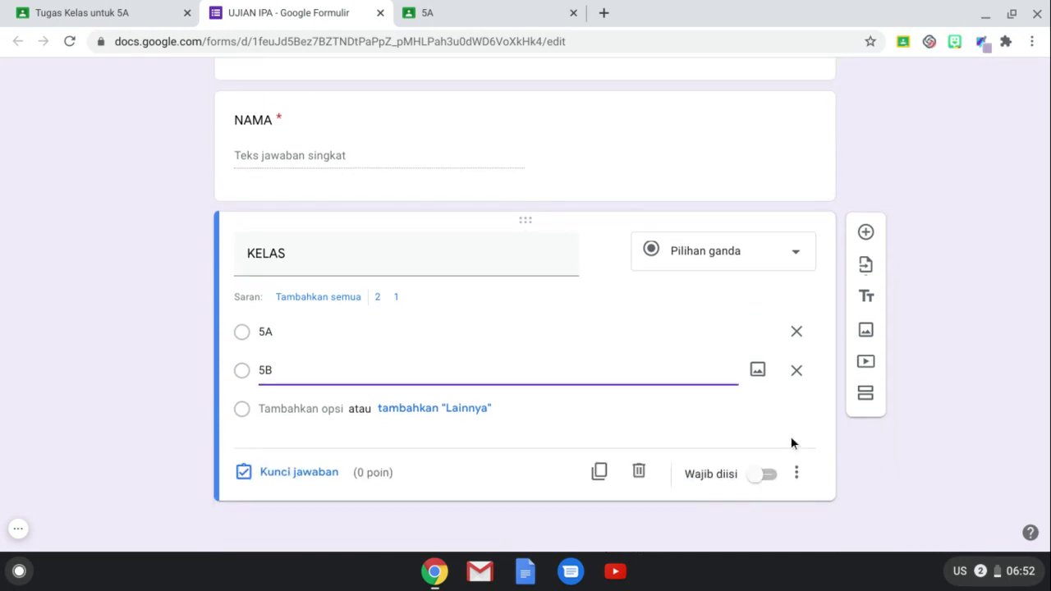
{"action": "left_click", "coordinate": [770, 474]}
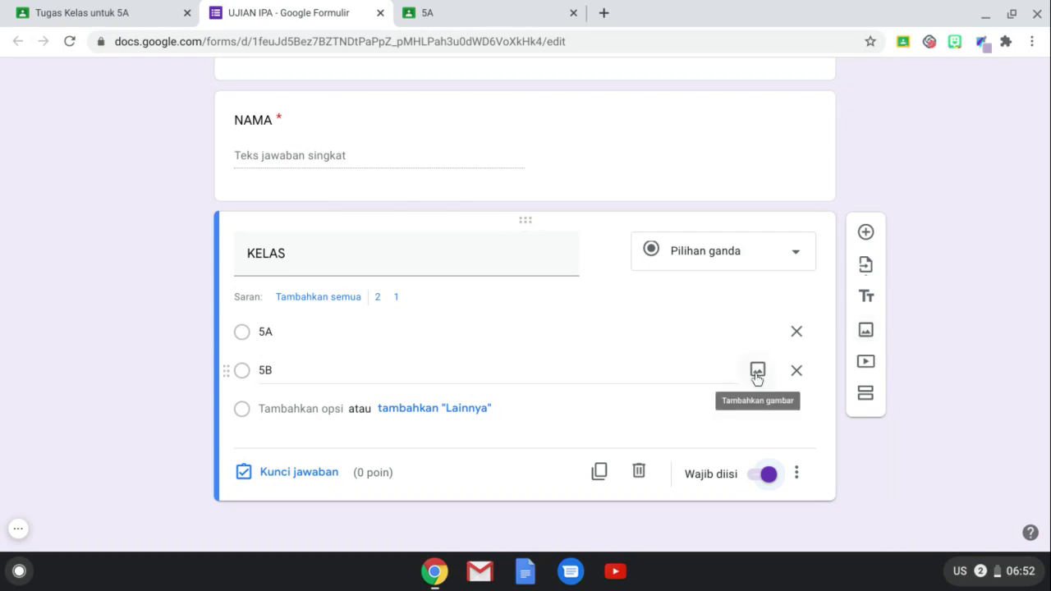
{"action": "left_click", "coordinate": [867, 395]}
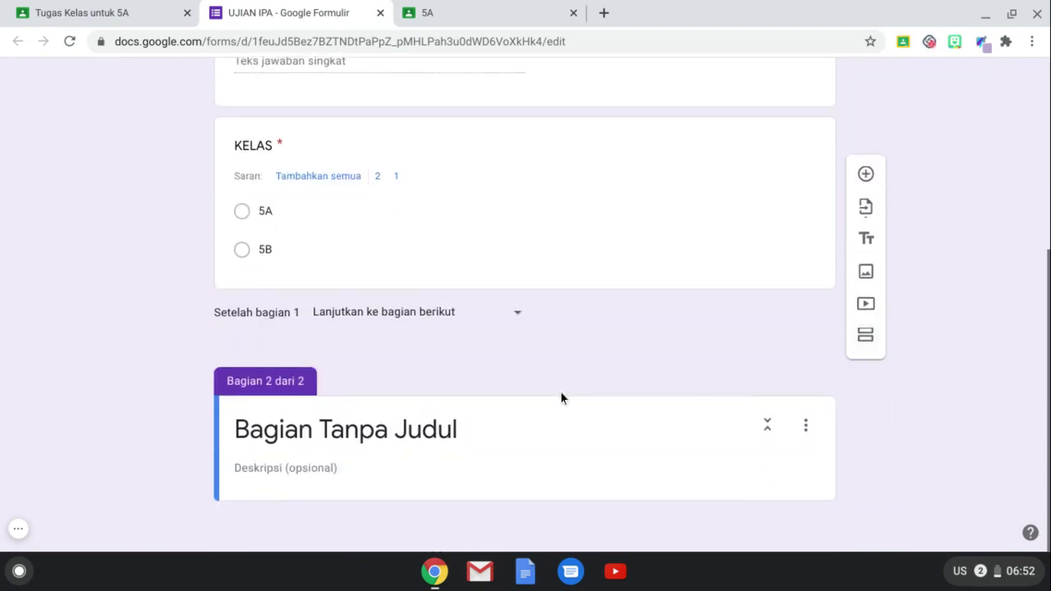
{"action": "left_click", "coordinate": [452, 422]}
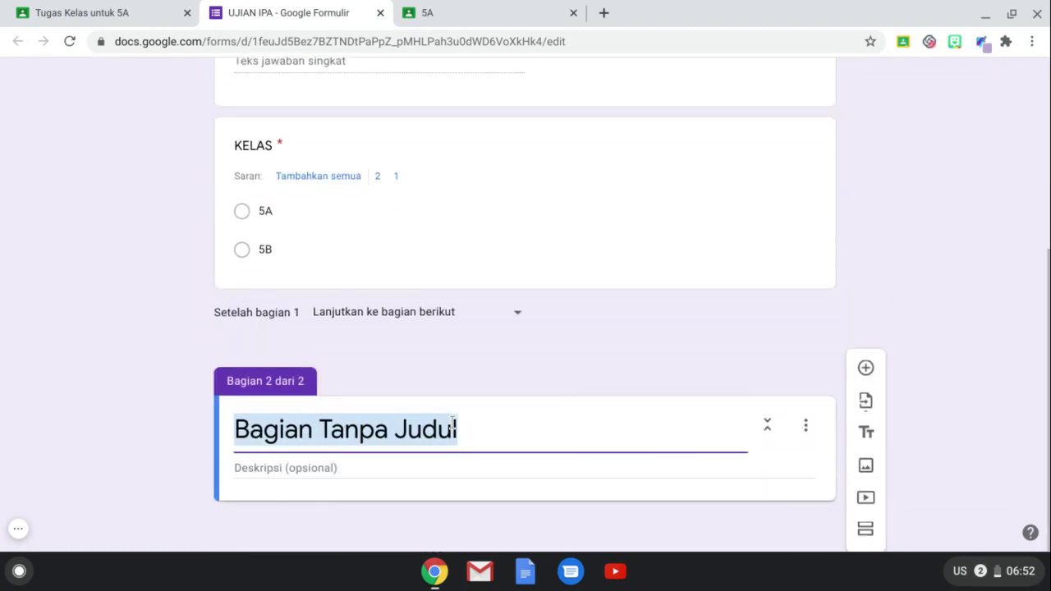
Step: Enter 'Pilihlah jawaban di bawah ini dengan tepat!' as the second section's title
{"action": "type", "text": "P"}
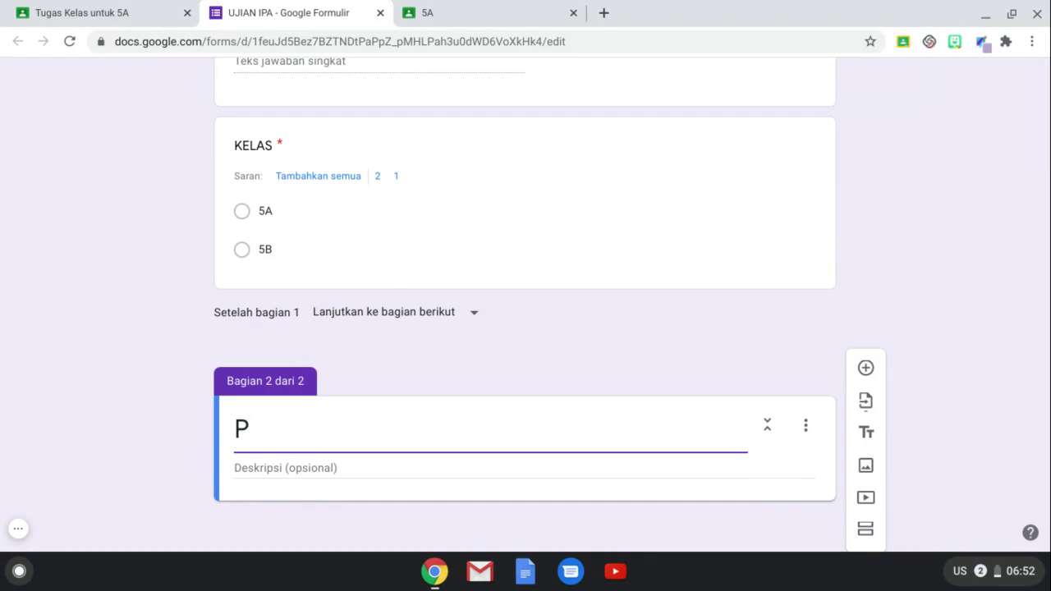
{"action": "type", "text": "ilih"}
{"action": "type", "text": "lah j"}
{"action": "key", "text": "BackSpace"}
{"action": "type", "text": "h "}
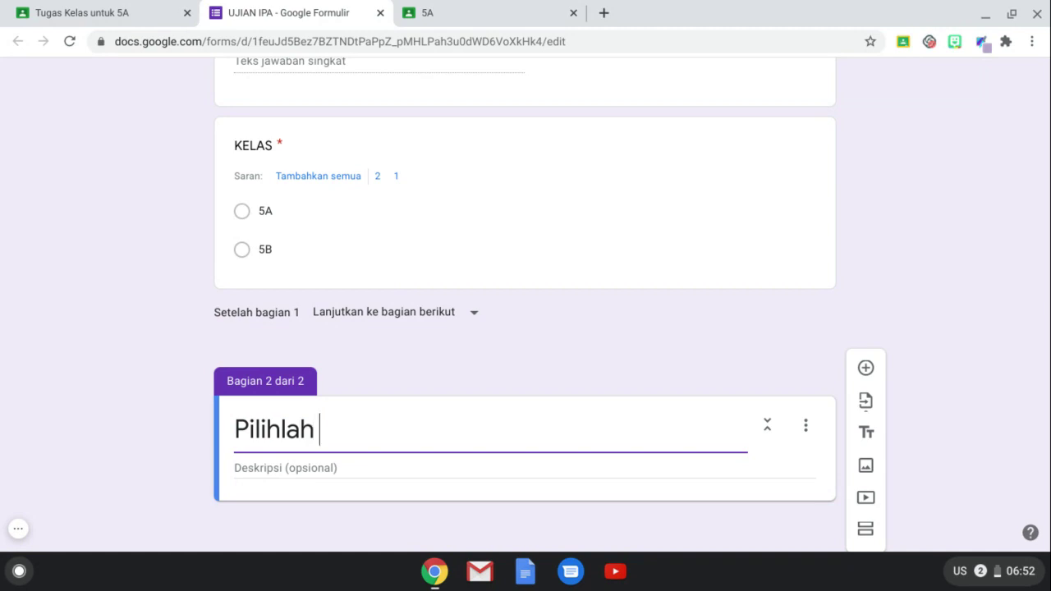
{"action": "type", "text": "jawaban di bawa"}
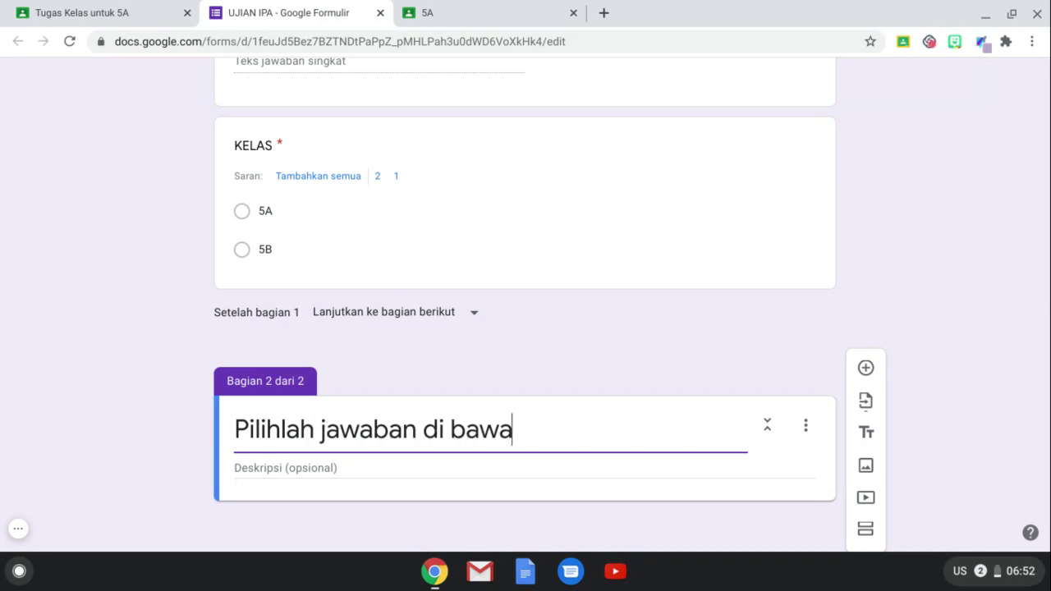
{"action": "type", "text": "h ini dengan"}
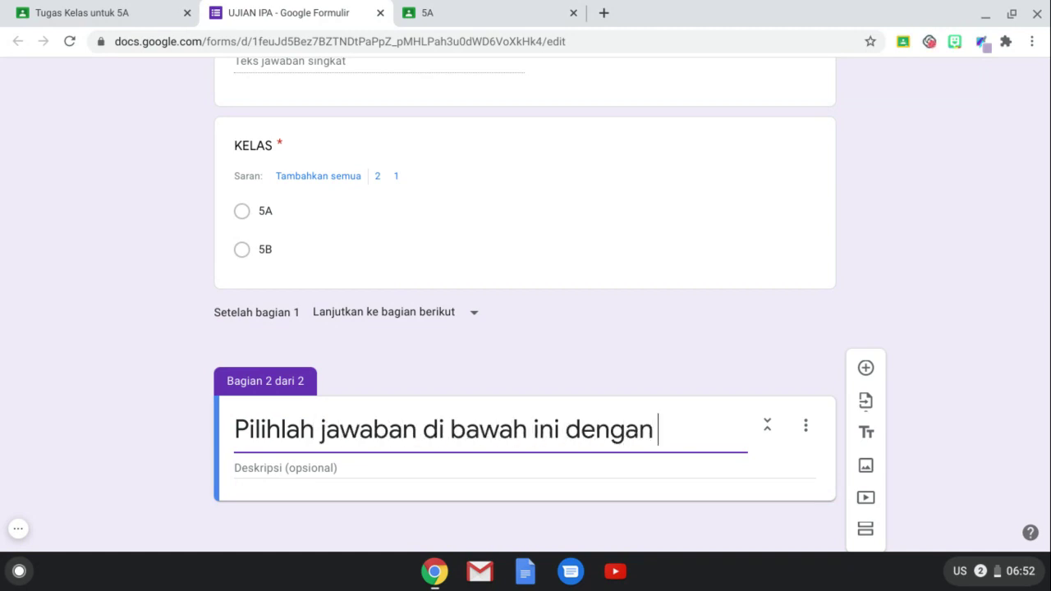
{"action": "type", "text": " tepat!"}
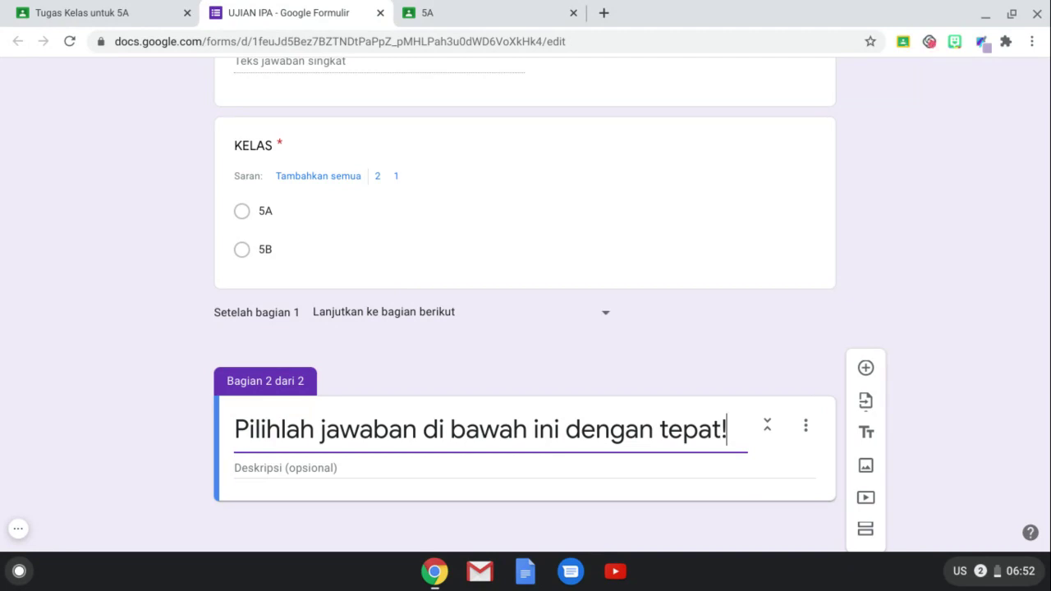
Step: Add question 1 'Bunyi dihasilkan oleh benda yang ....' with first option 'bersinar'
{"action": "left_click", "coordinate": [866, 368]}
{"action": "type", "text": "1"}
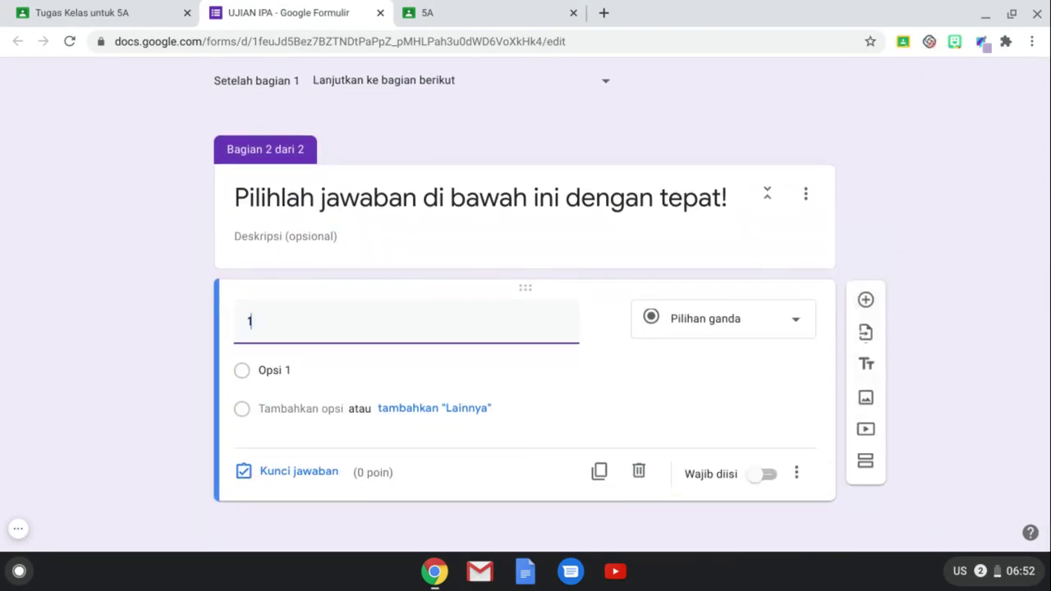
{"action": "type", "text": " B"}
{"action": "type", "text": "unyi"}
{"action": "type", "text": " diha"}
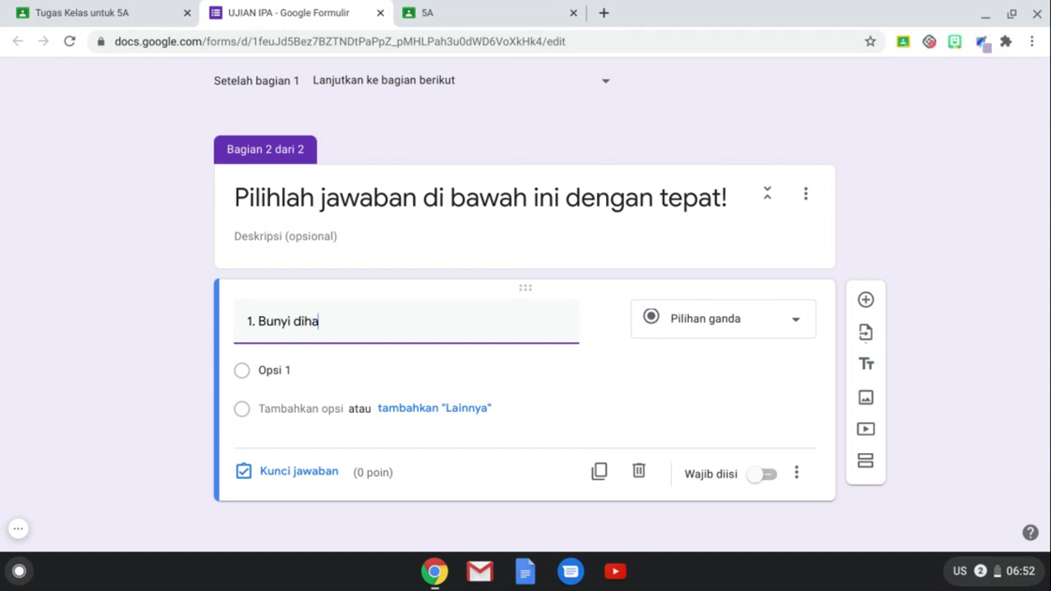
{"action": "type", "text": "silkan oleh be"}
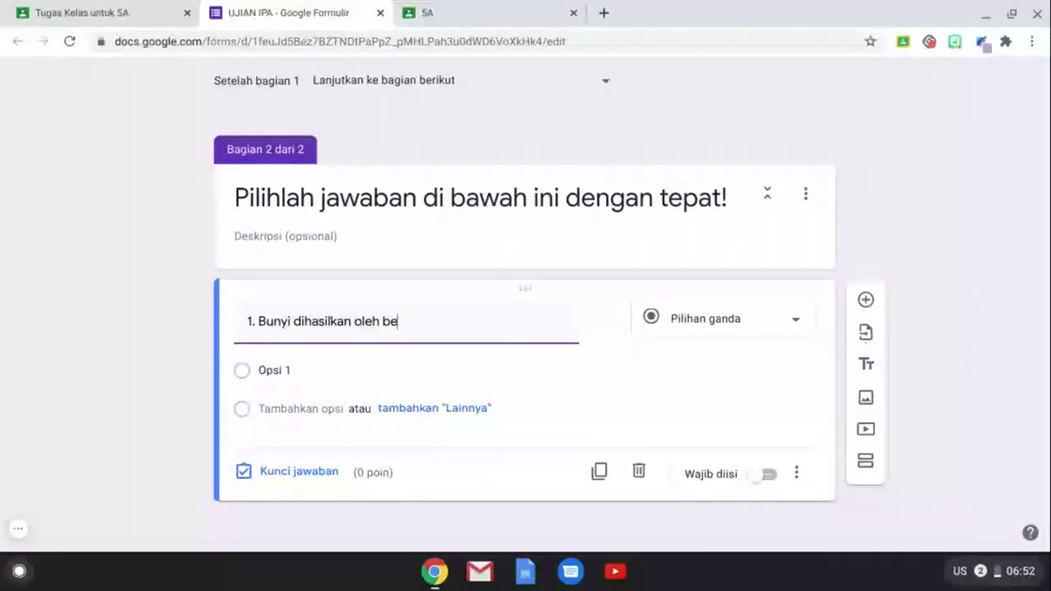
{"action": "type", "text": "nda yna"}
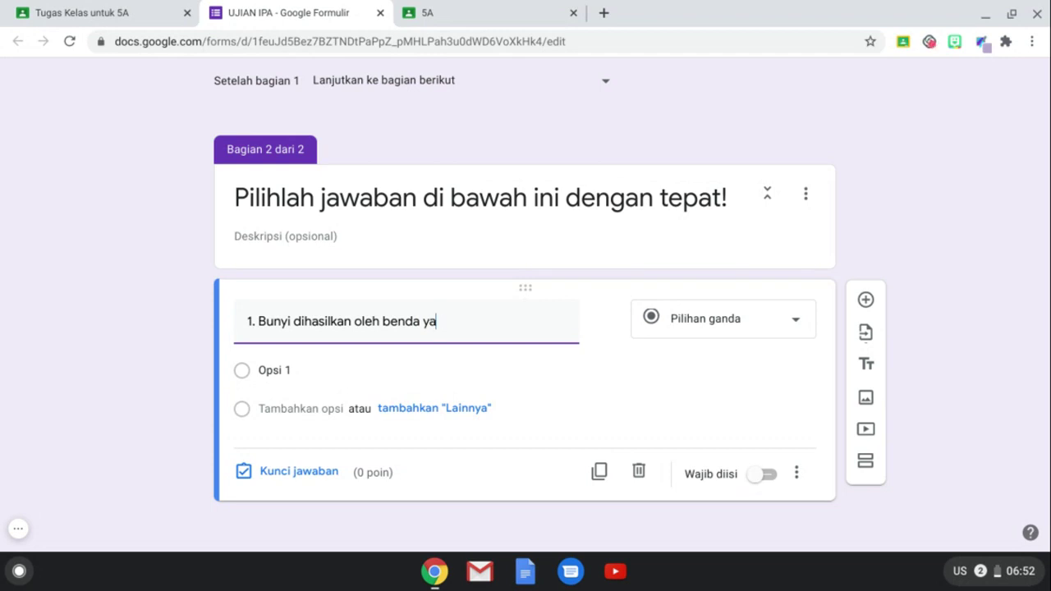
{"action": "type", "text": "ng"}
{"action": "type", "text": "...."}
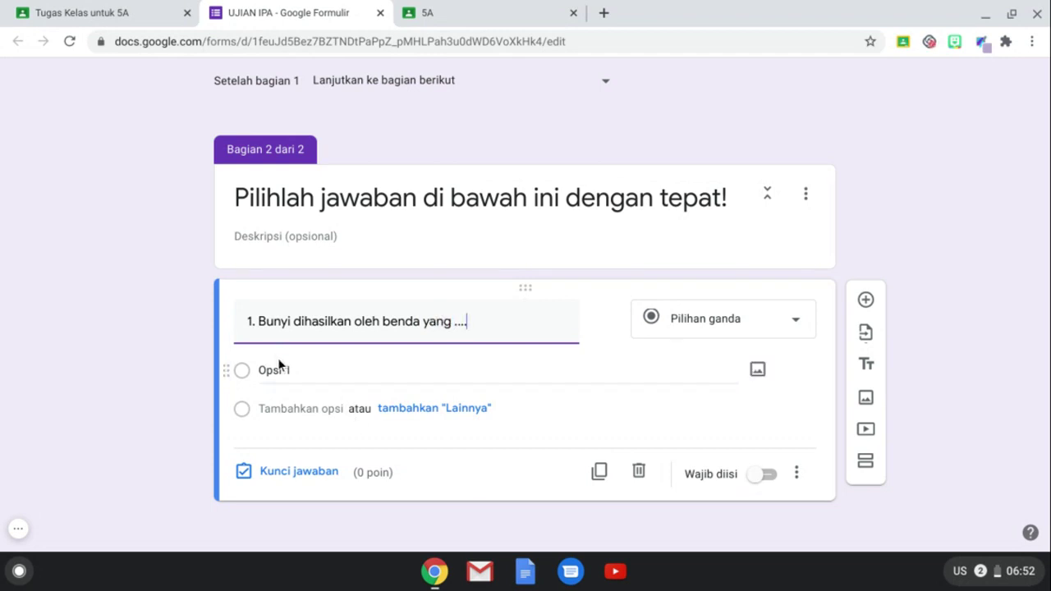
{"action": "left_click", "coordinate": [282, 366]}
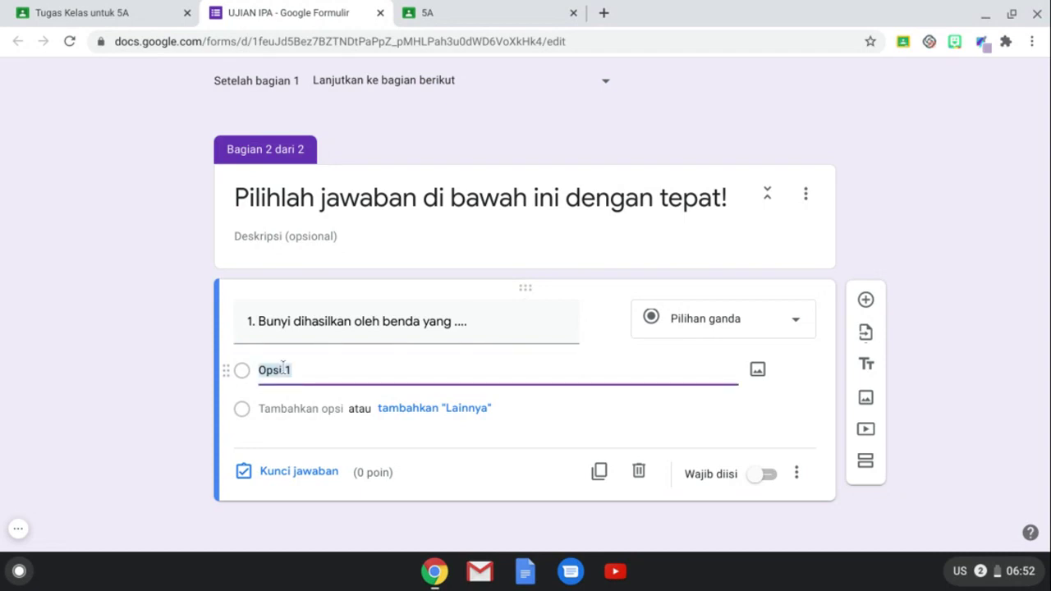
{"action": "type", "text": "bersi"}
{"action": "type", "text": "nar"}
Step: Add the options 'bergeta', 'panas' and 'berdaw' to question 1
{"action": "key", "text": "Return"}
{"action": "type", "text": "berg"}
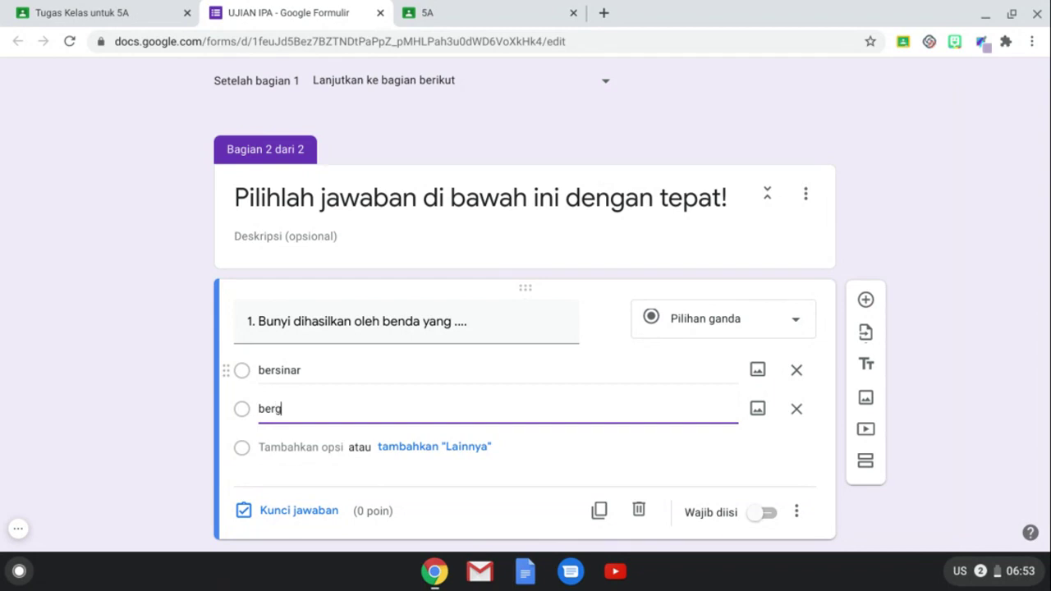
{"action": "type", "text": "etar"}
{"action": "key", "text": "Return"}
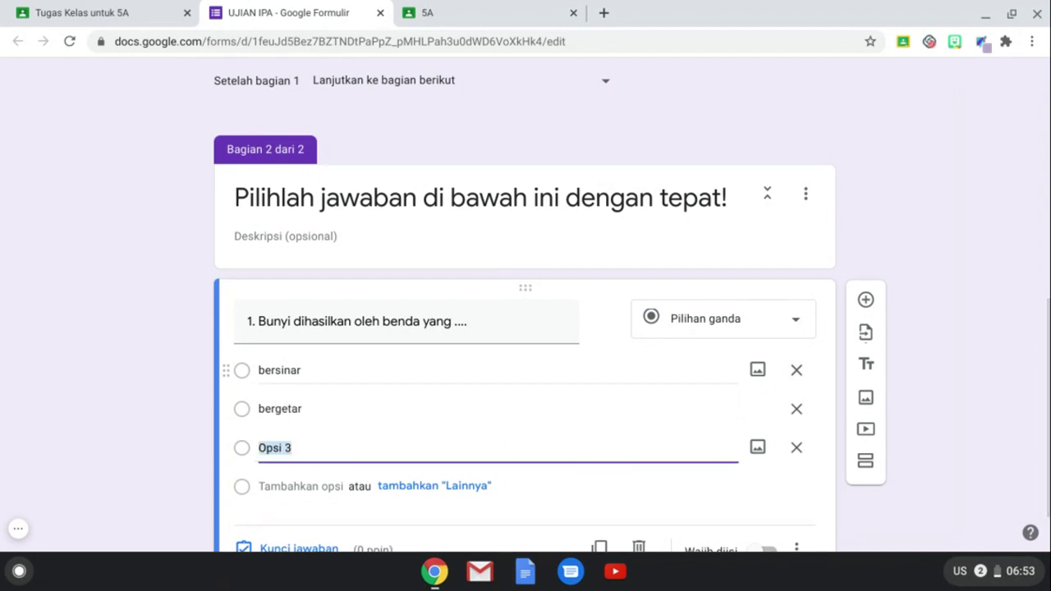
{"action": "type", "text": "pa"}
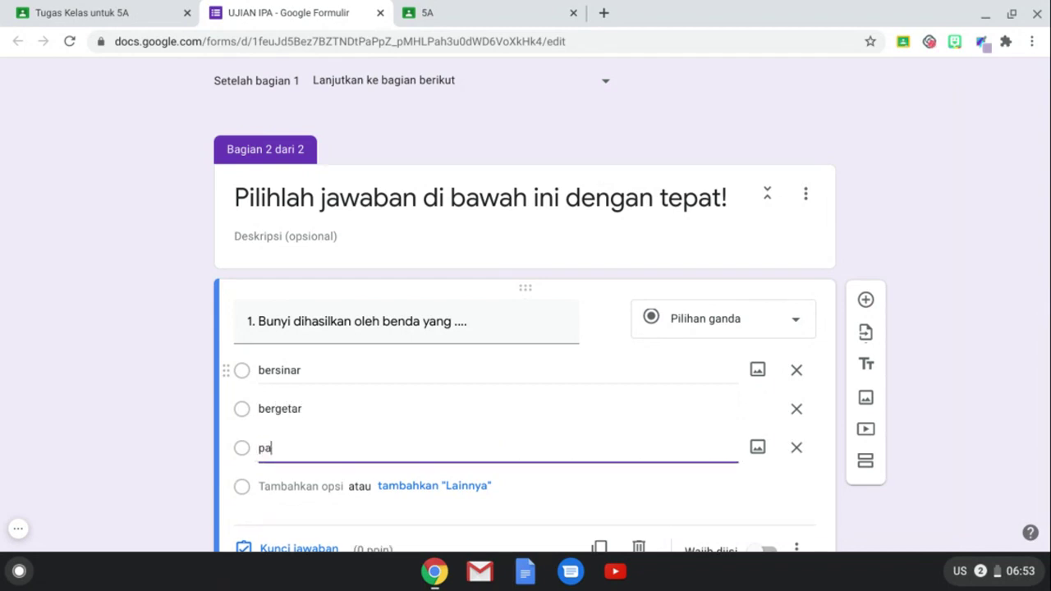
{"action": "type", "text": "nas"}
{"action": "key", "text": "Return"}
{"action": "type", "text": "ber"}
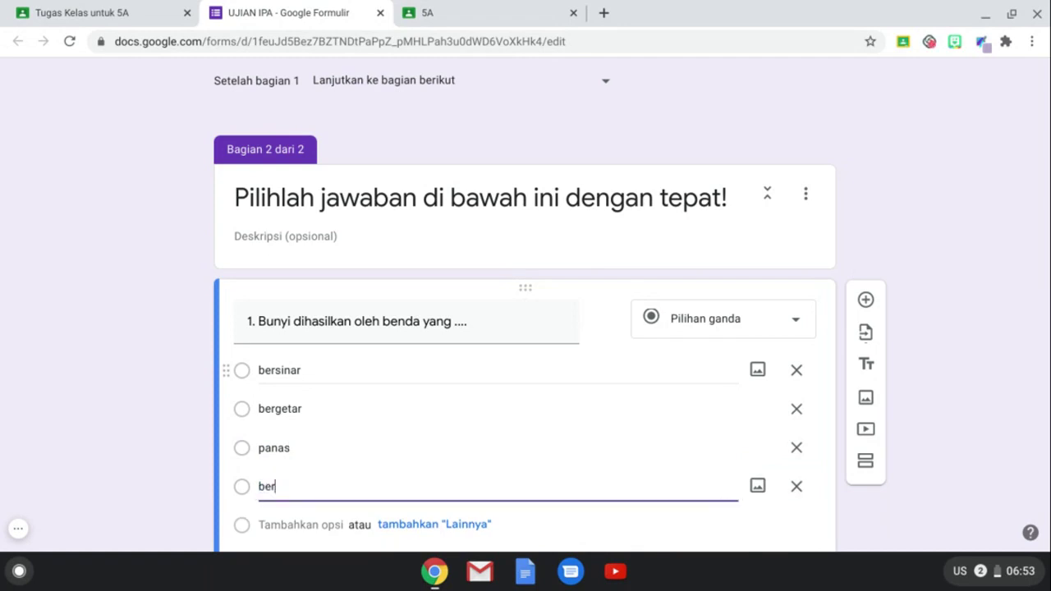
{"action": "type", "text": "dawai"}
Step: Add a new multiple-choice question titled '2.'
{"action": "scroll", "coordinate": [648, 399], "scroll_direction": "down", "scroll_amount": 3}
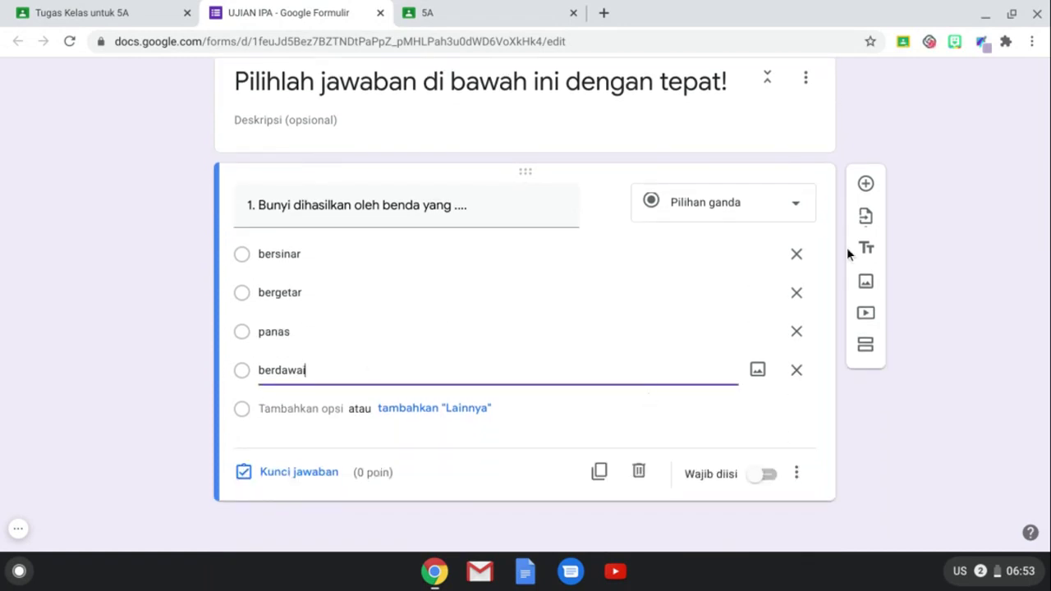
{"action": "left_click", "coordinate": [867, 185]}
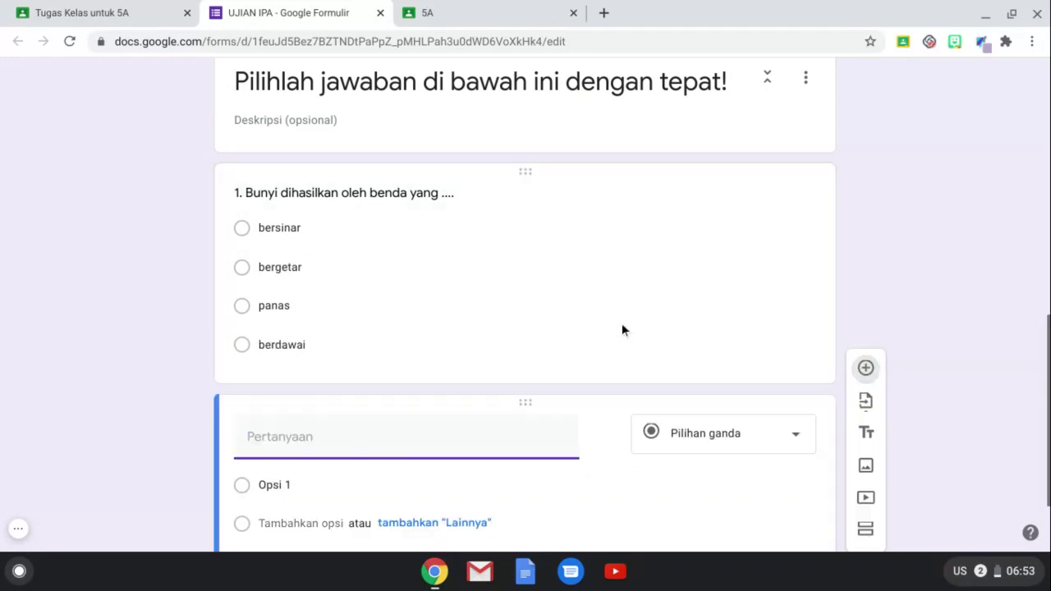
{"action": "type", "text": "2."}
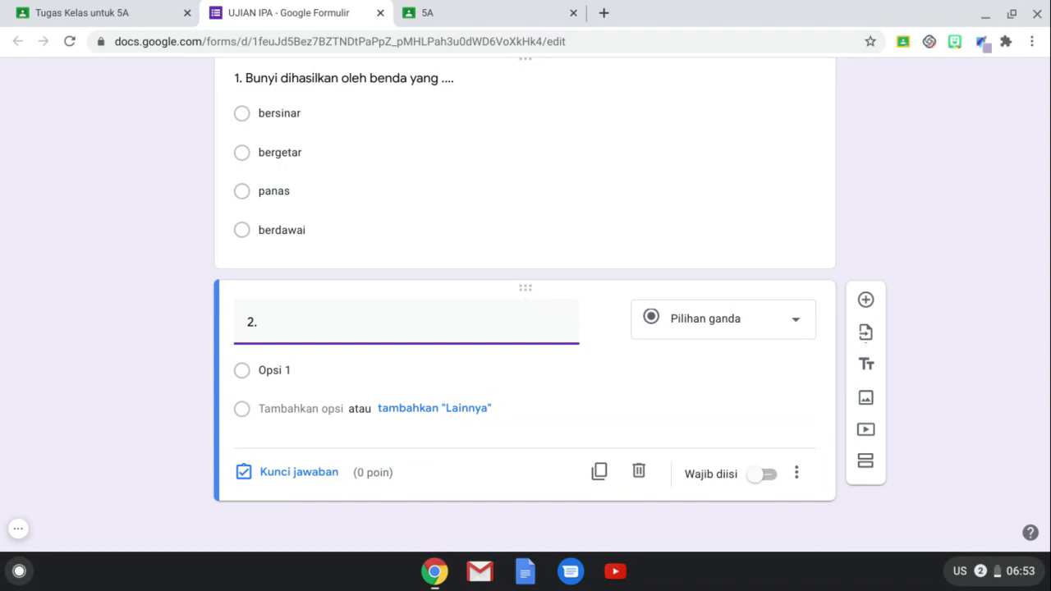
Step: Open the picture-insertion window for question 2
{"action": "mouse_move", "coordinate": [641, 346]}
{"action": "left_click", "coordinate": [607, 322]}
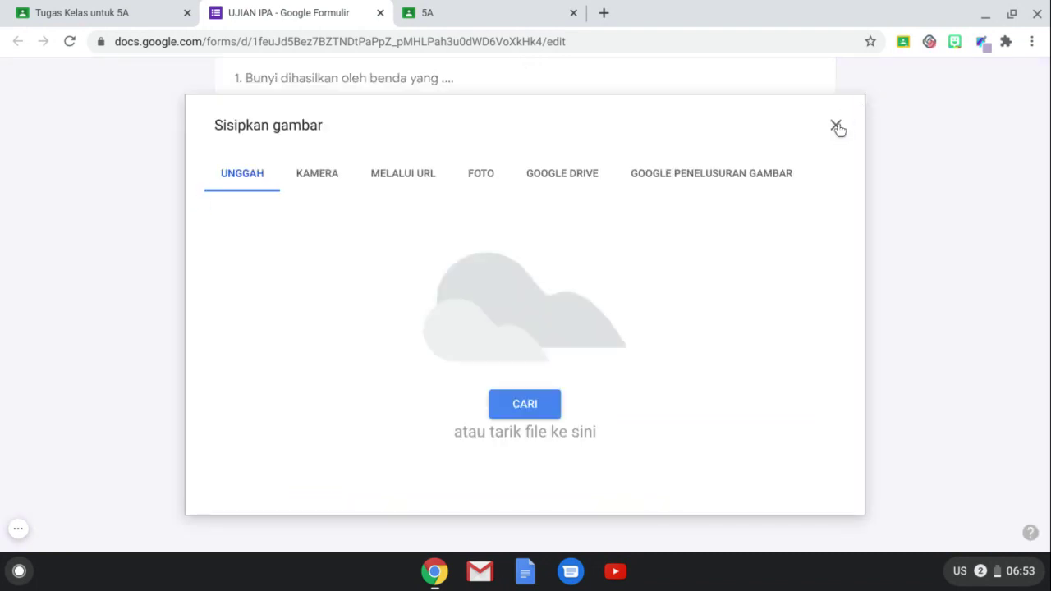
{"action": "left_click", "coordinate": [836, 126]}
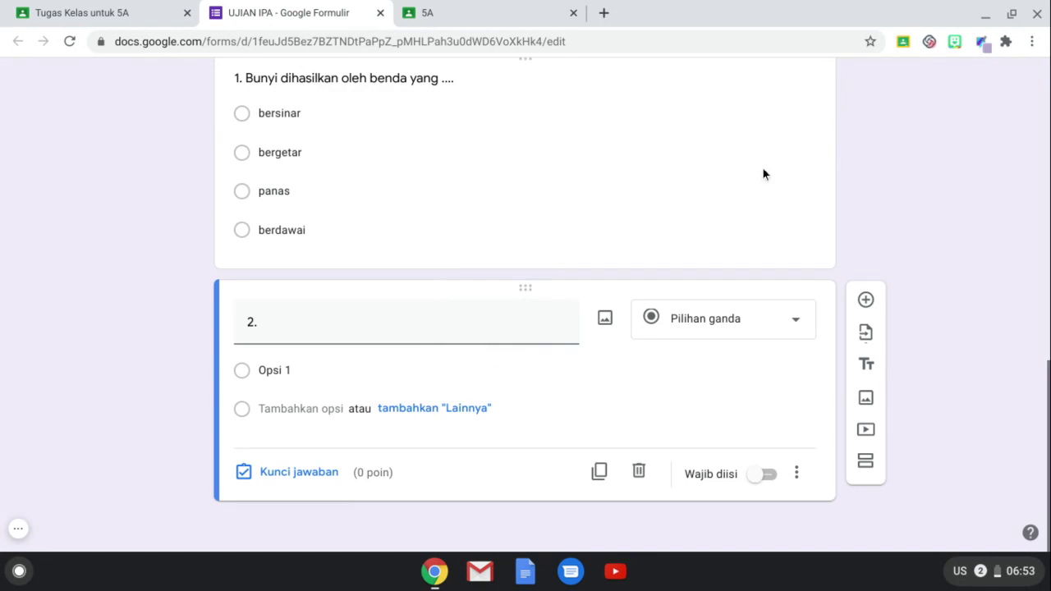
{"action": "left_click", "coordinate": [605, 320]}
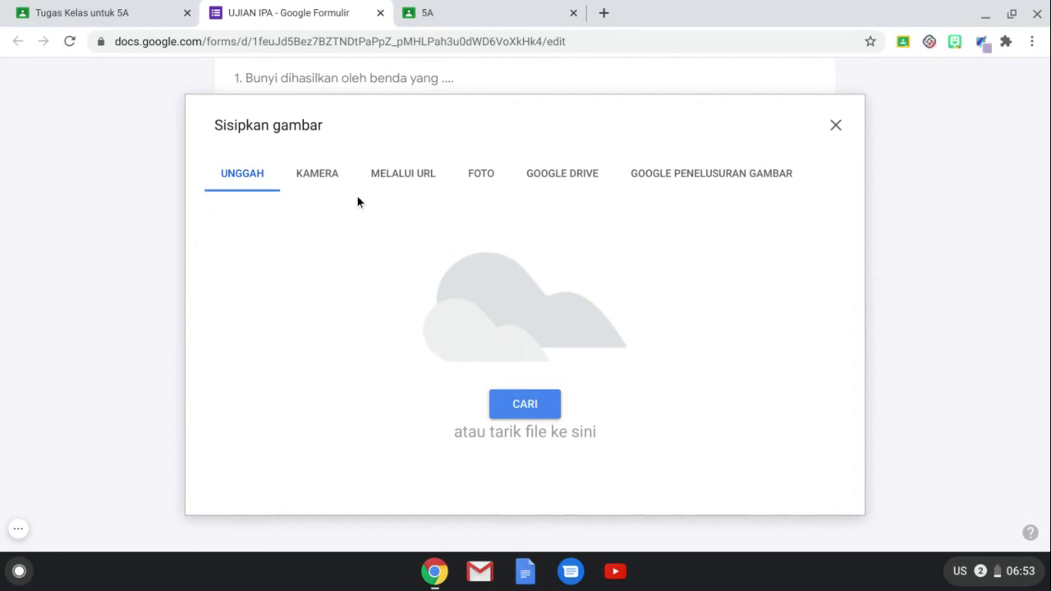
Step: Search Google Images for 'angklung' and insert the two-set angklung picture
{"action": "left_click", "coordinate": [672, 181]}
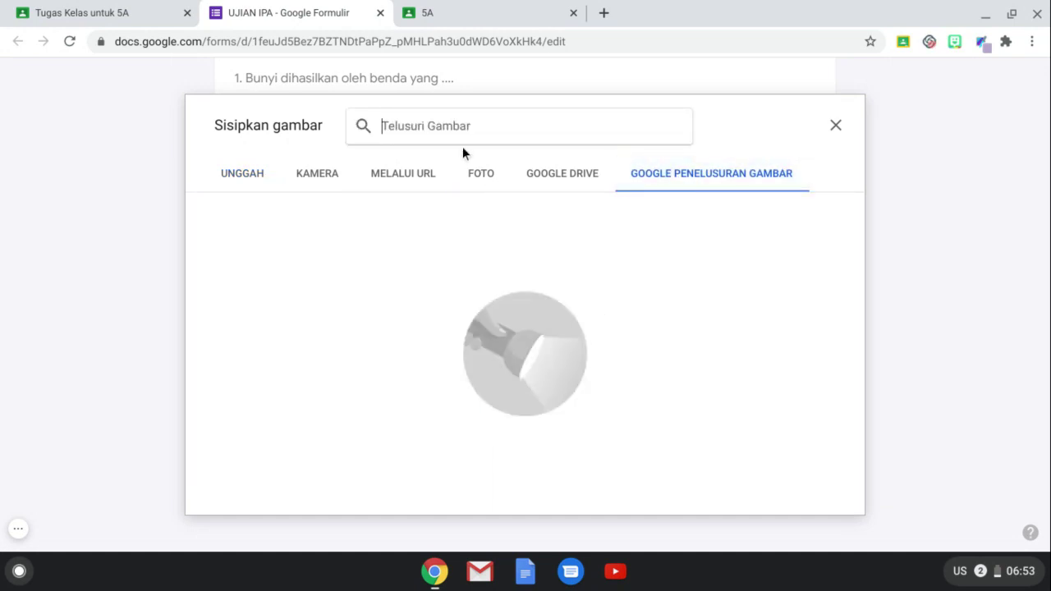
{"action": "type", "text": "angklung"}
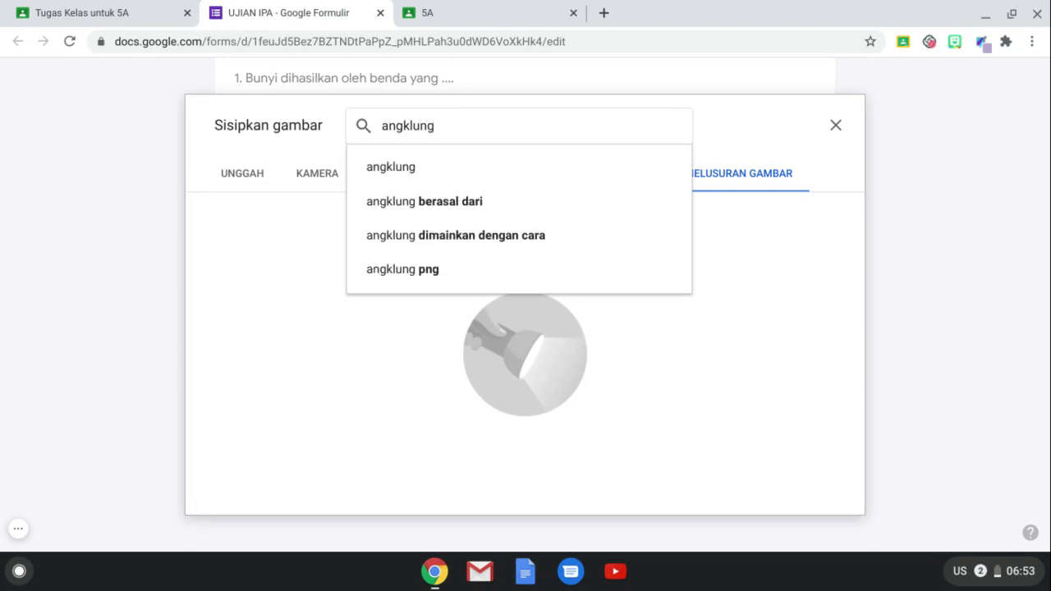
{"action": "key", "text": "Return"}
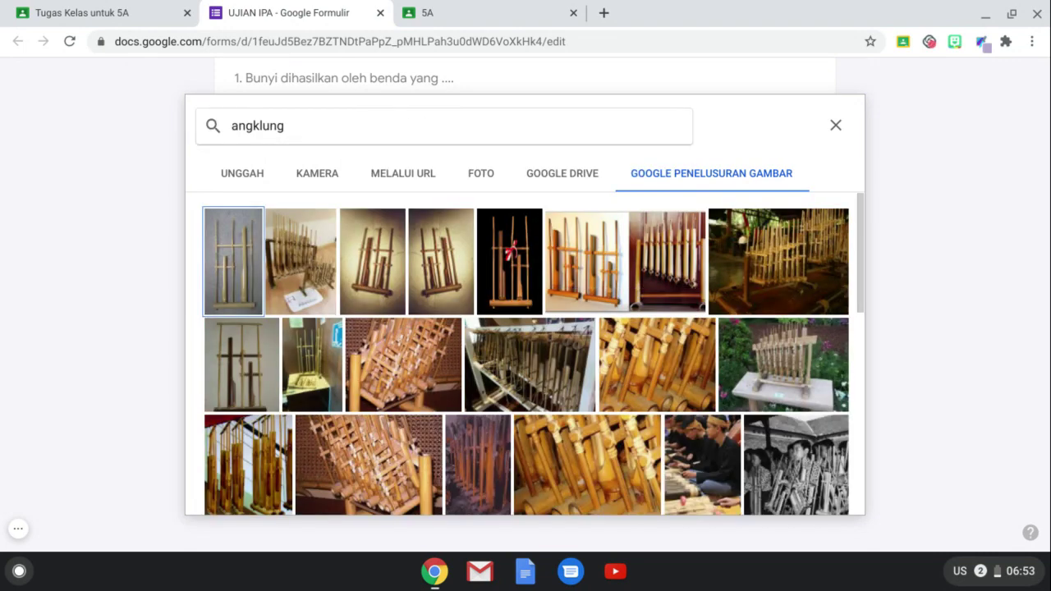
{"action": "left_click", "coordinate": [585, 280]}
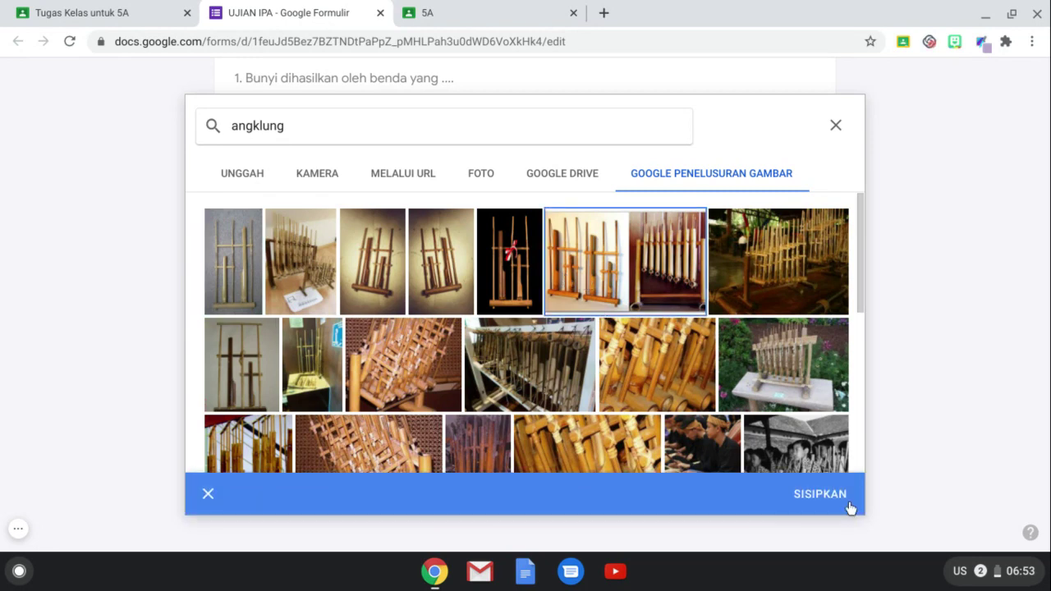
{"action": "left_click", "coordinate": [821, 494]}
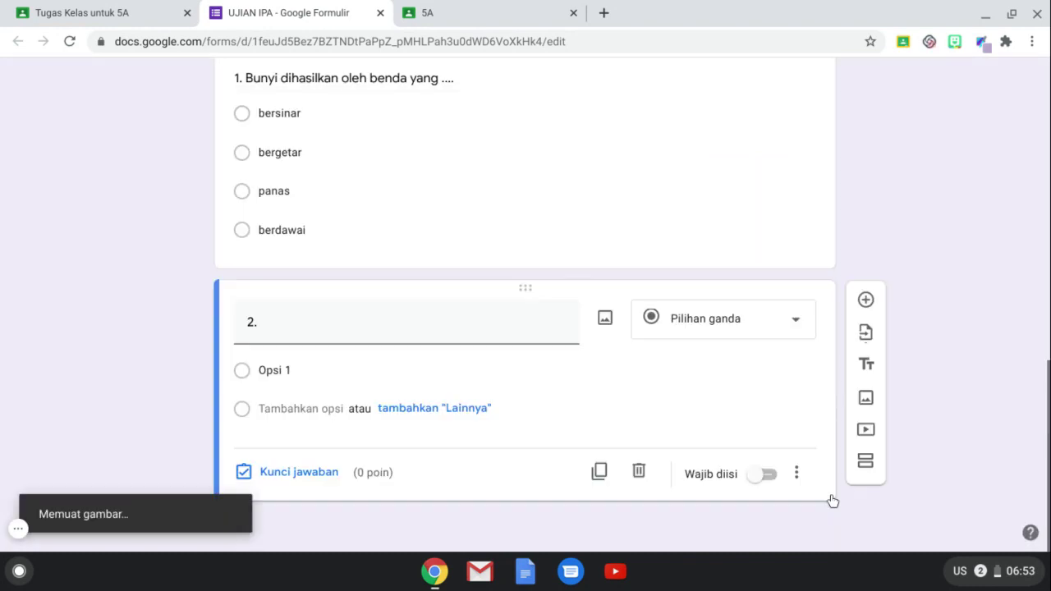
{"action": "left_click", "coordinate": [336, 327]}
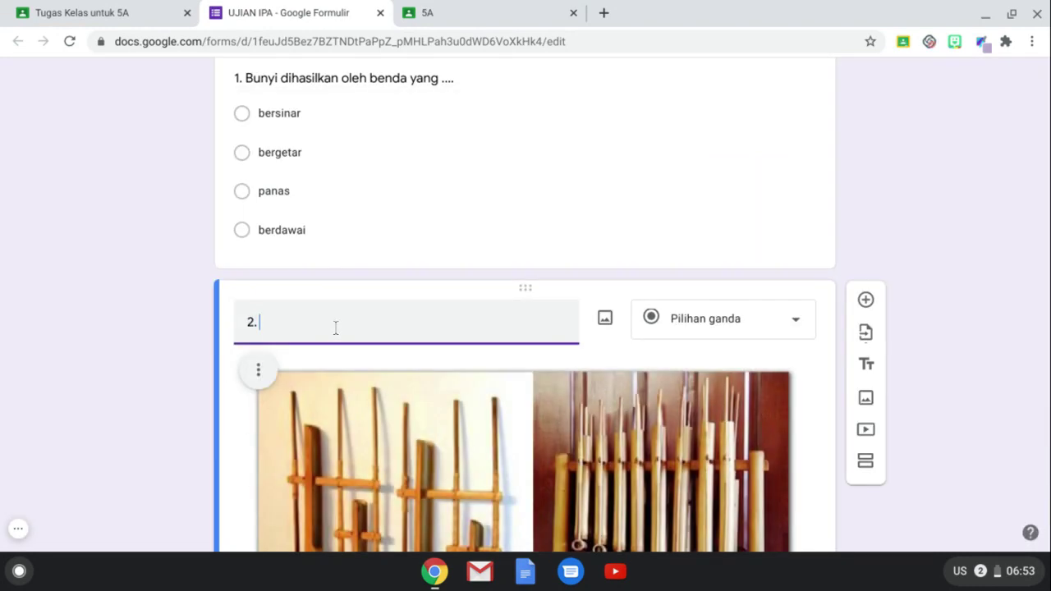
{"action": "scroll", "coordinate": [673, 540], "scroll_direction": "down", "scroll_amount": 3}
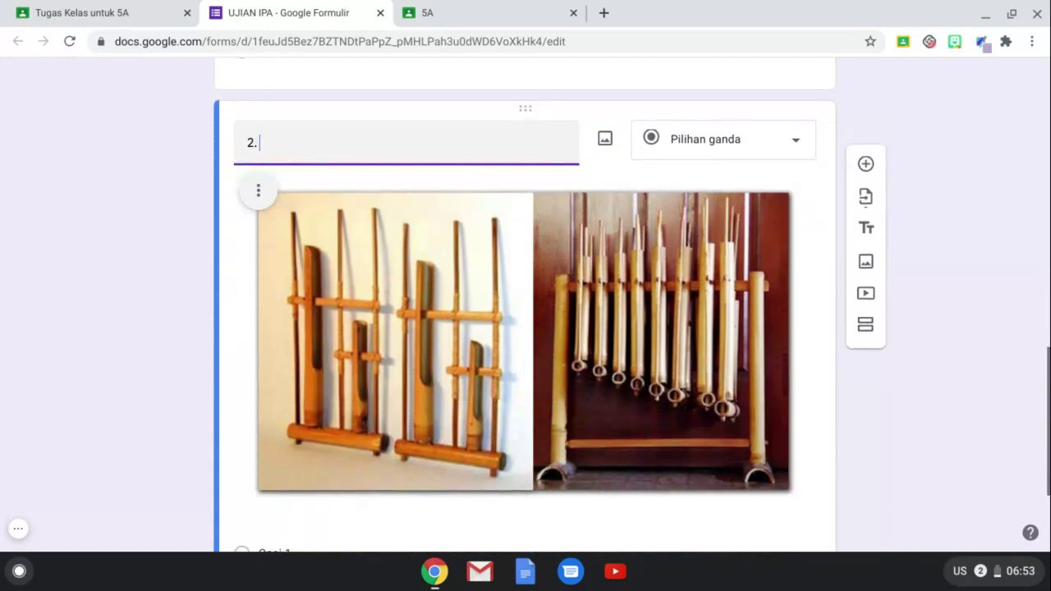
Step: Shrink the angklung picture by half; title question 2 'Alat musik ini menghasilkan bunyi jika di ....'
{"action": "left_click", "coordinate": [666, 472]}
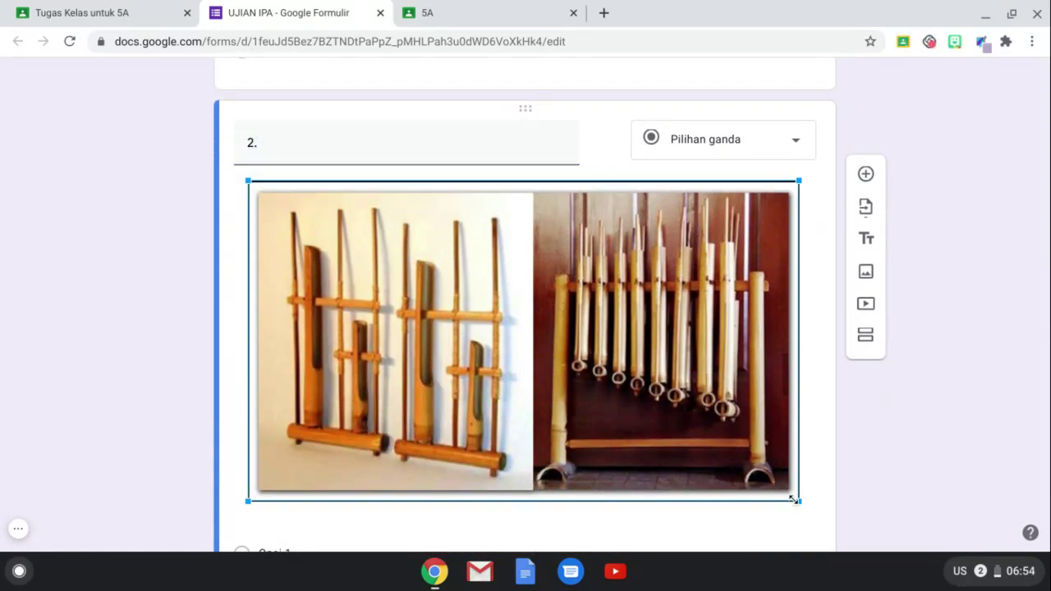
{"action": "left_click_drag", "start_coordinate": [796, 499], "coordinate": [535, 317]}
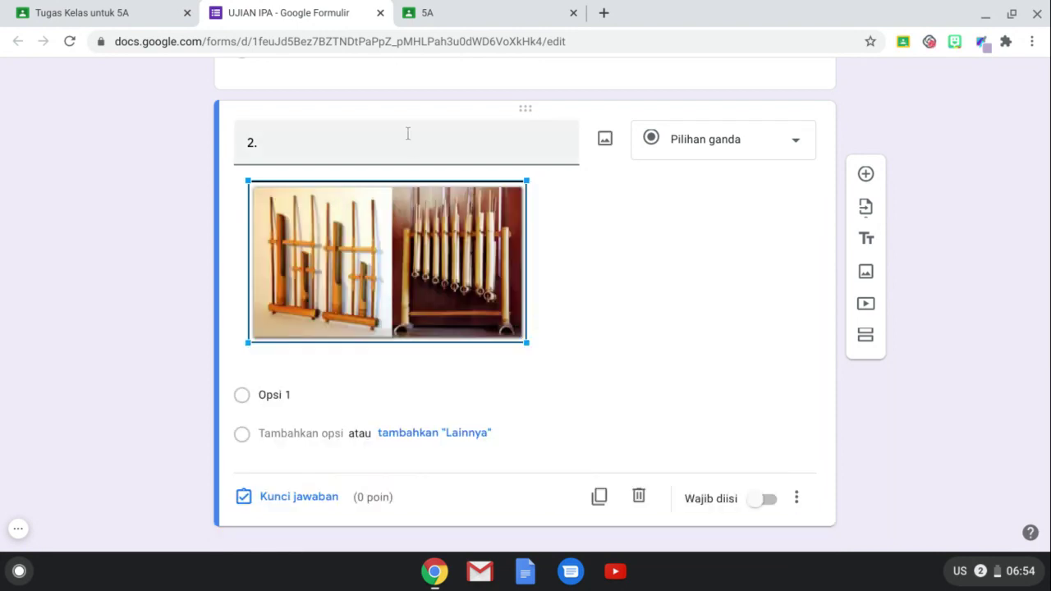
{"action": "left_click", "coordinate": [379, 134]}
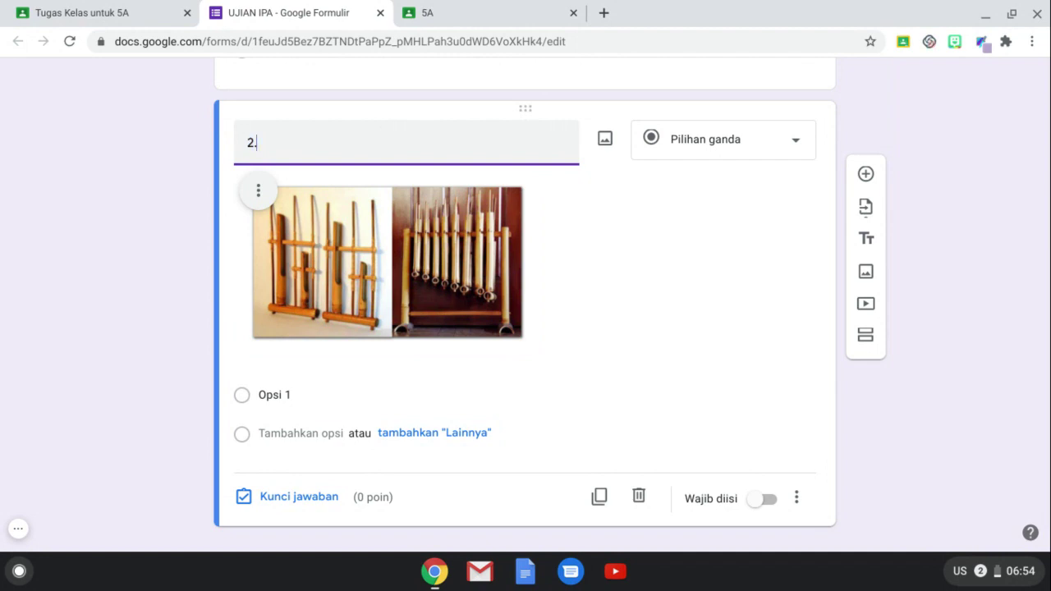
{"action": "type", "text": "Alat"}
{"action": "type", "text": " musik"}
{"action": "type", "text": " ini menghasilkan"}
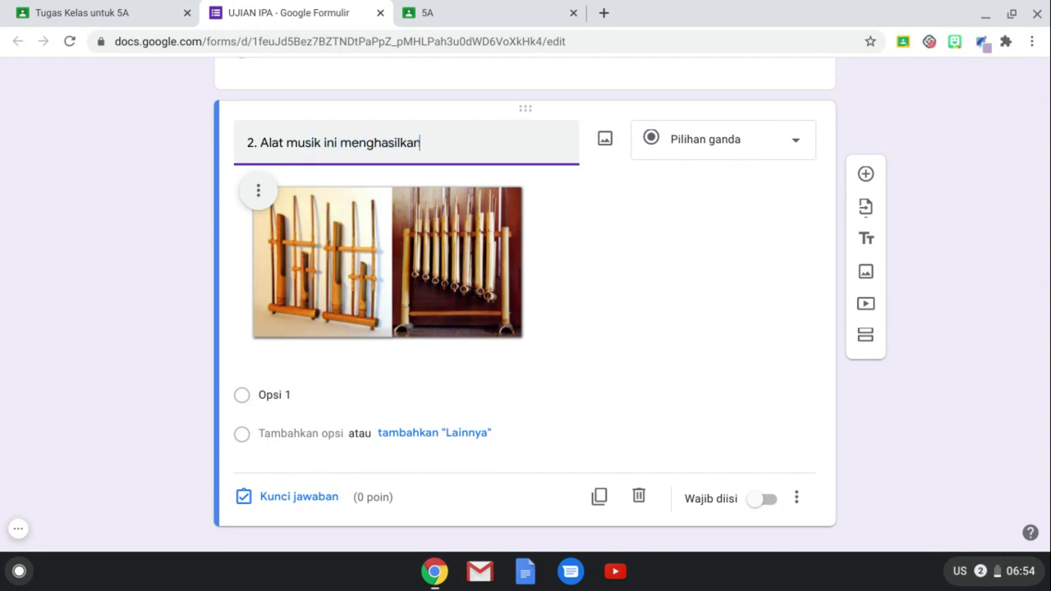
{"action": "type", "text": " bunyi j"}
{"action": "type", "text": "ika di .."}
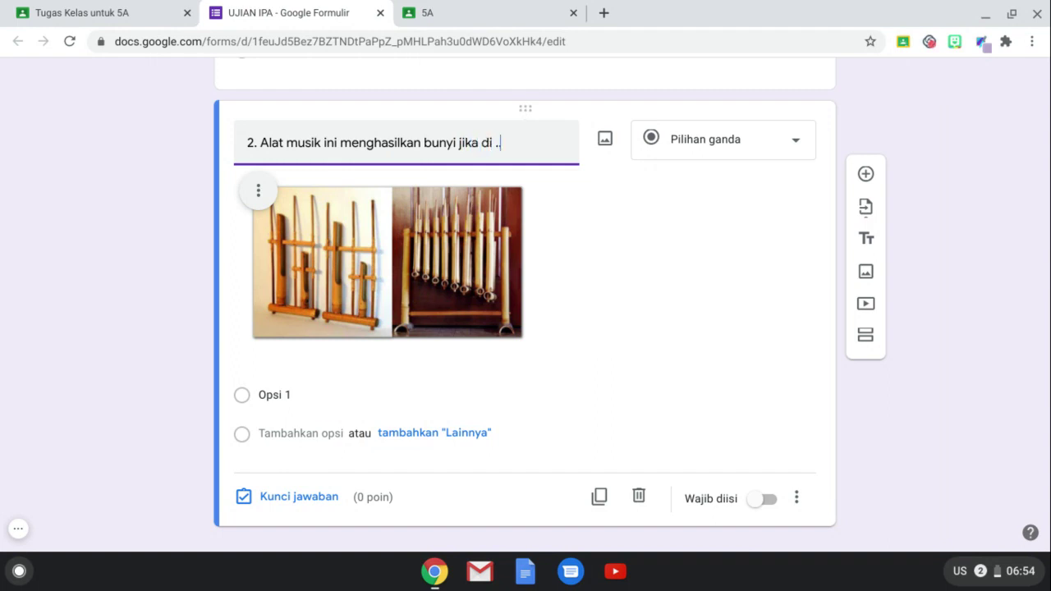
{"action": "type", "text": ".."}
Step: Give question 2 the options pukul, petik, goyang and gesek, then add a third section
{"action": "left_click", "coordinate": [274, 401]}
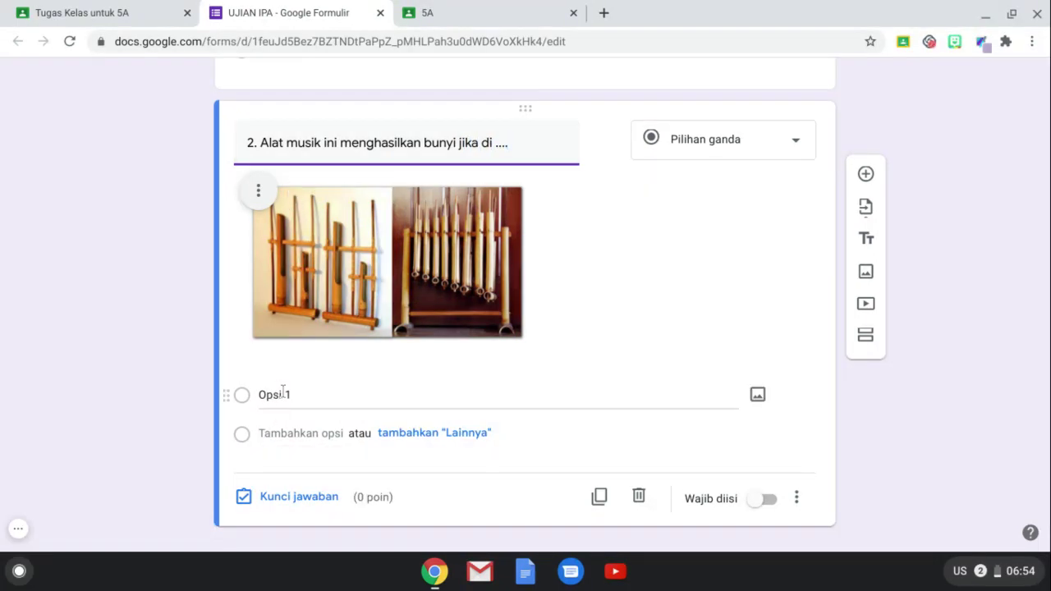
{"action": "type", "text": "puku"}
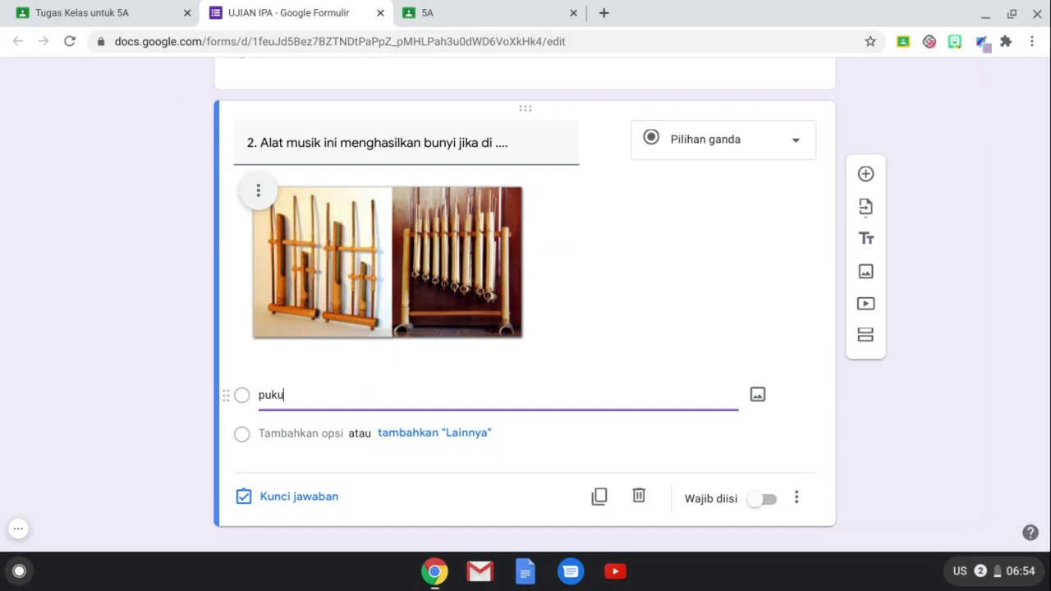
{"action": "type", "text": "l"}
{"action": "key", "text": "Return"}
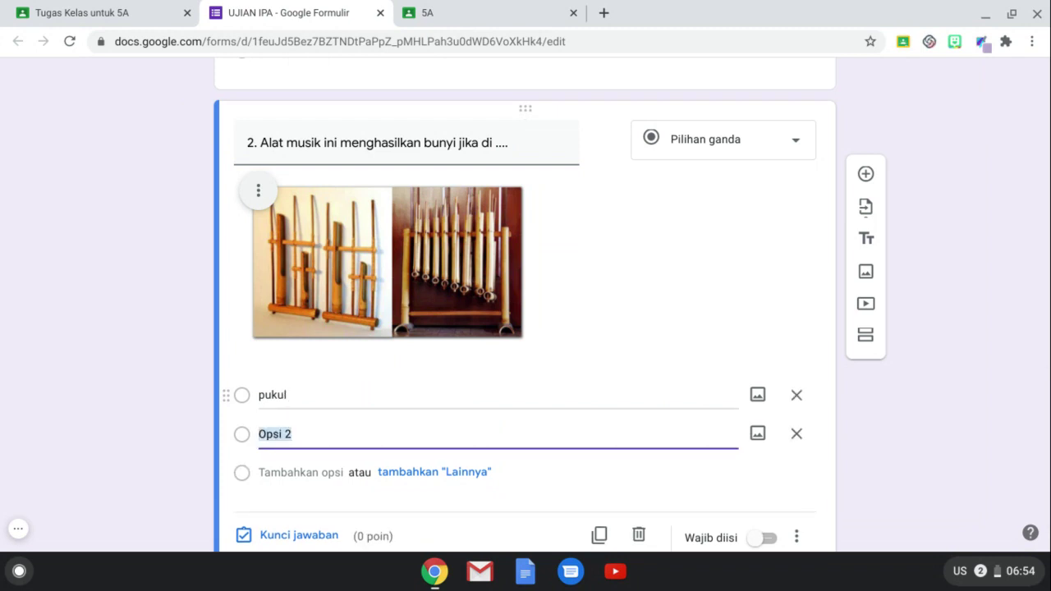
{"action": "type", "text": "pea"}
{"action": "key", "text": "Return"}
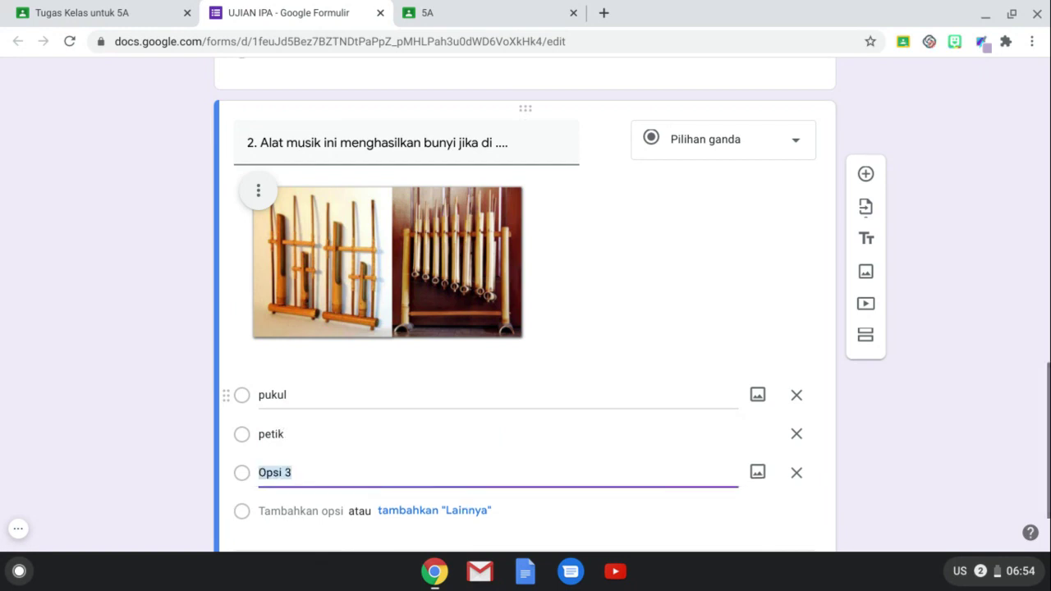
{"action": "type", "text": "d"}
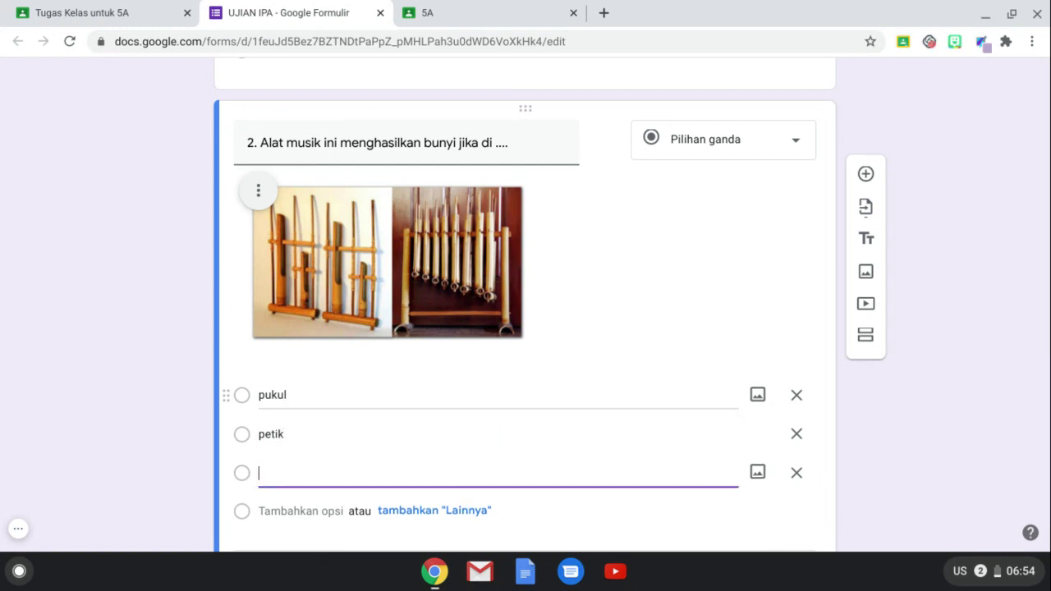
{"action": "type", "text": "goyang"}
{"action": "key", "text": "Return"}
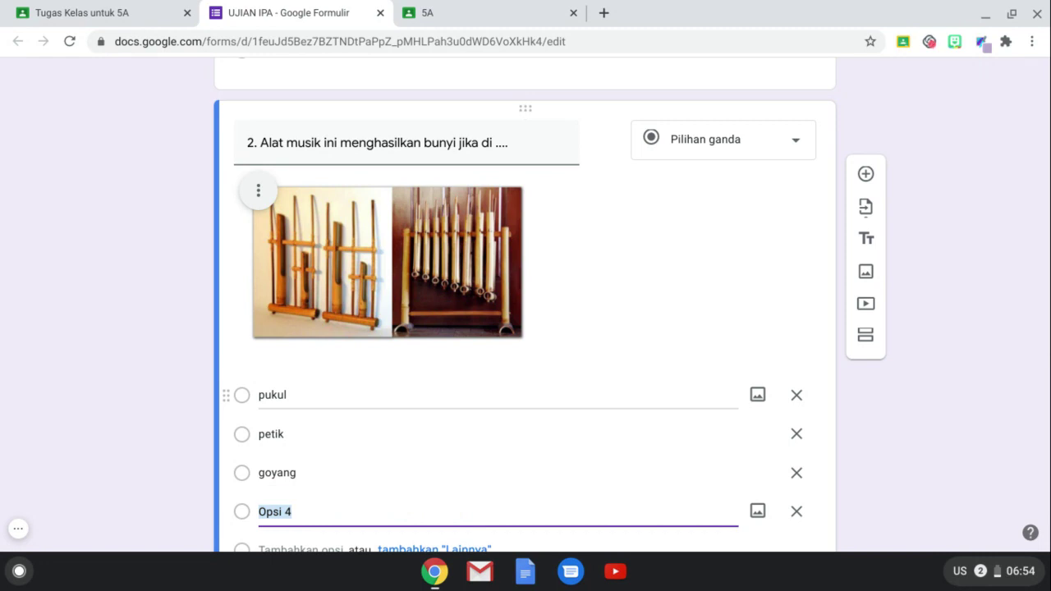
{"action": "type", "text": "gesek"}
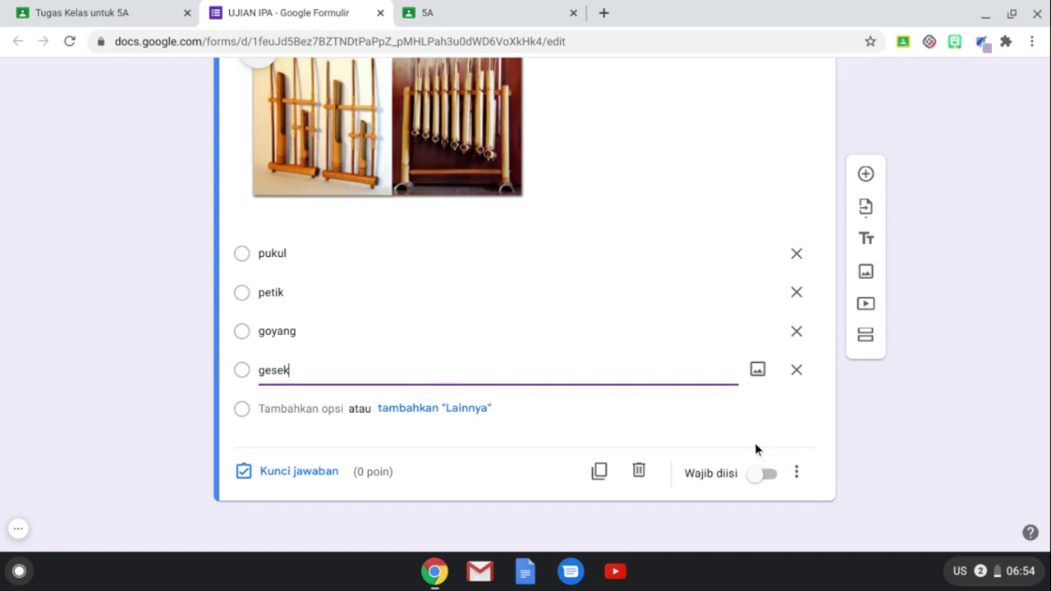
{"action": "left_click", "coordinate": [872, 345]}
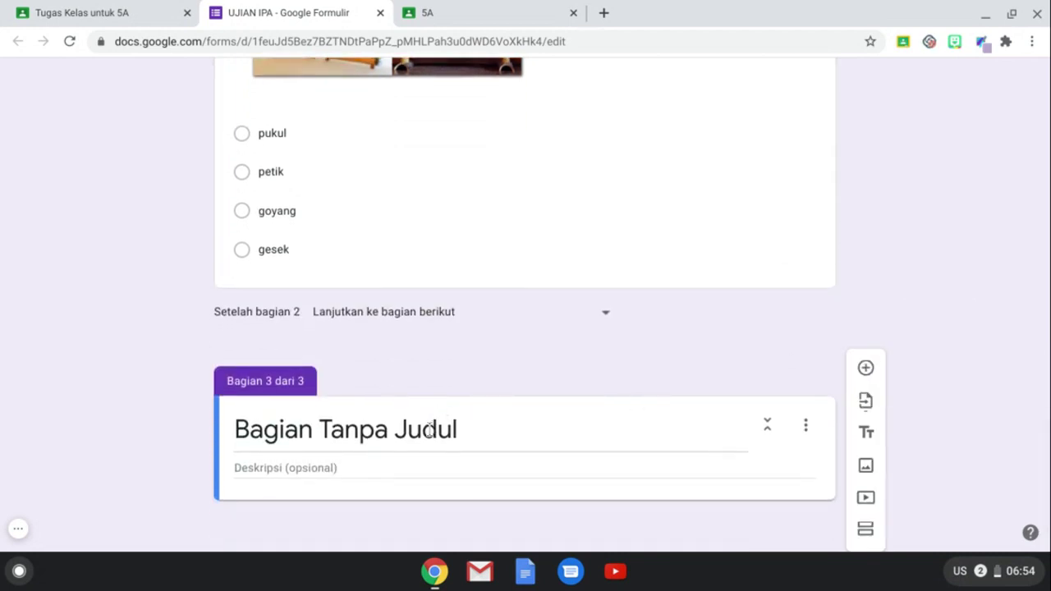
Step: Rename the untitled third section to 'Isilah titik-titik di bawah ini dengan jawaban yang tepat!'
{"action": "left_click", "coordinate": [430, 433]}
{"action": "type", "text": "Isi"}
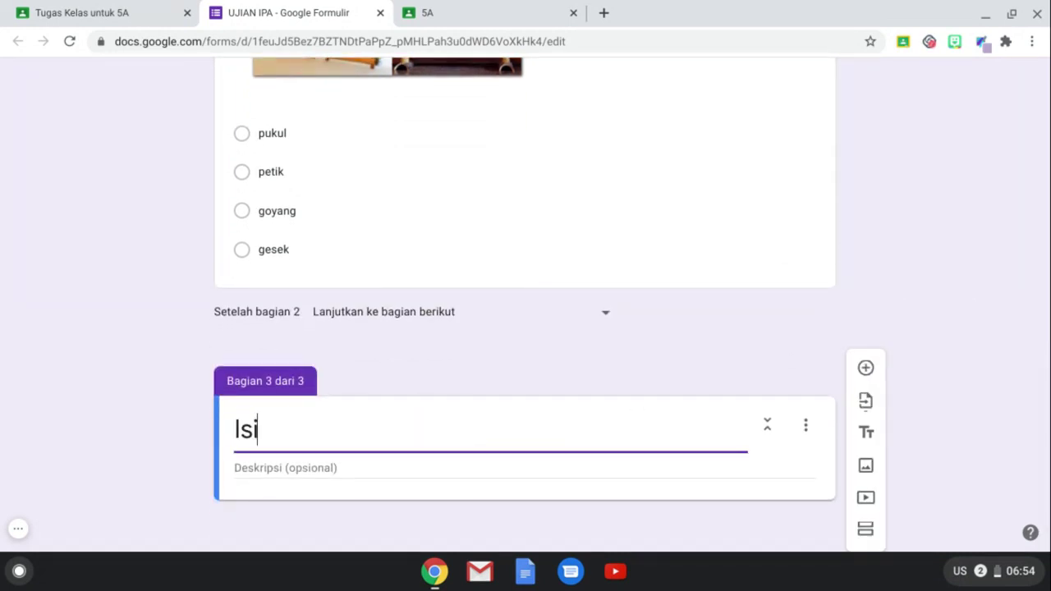
{"action": "type", "text": "lah titik"}
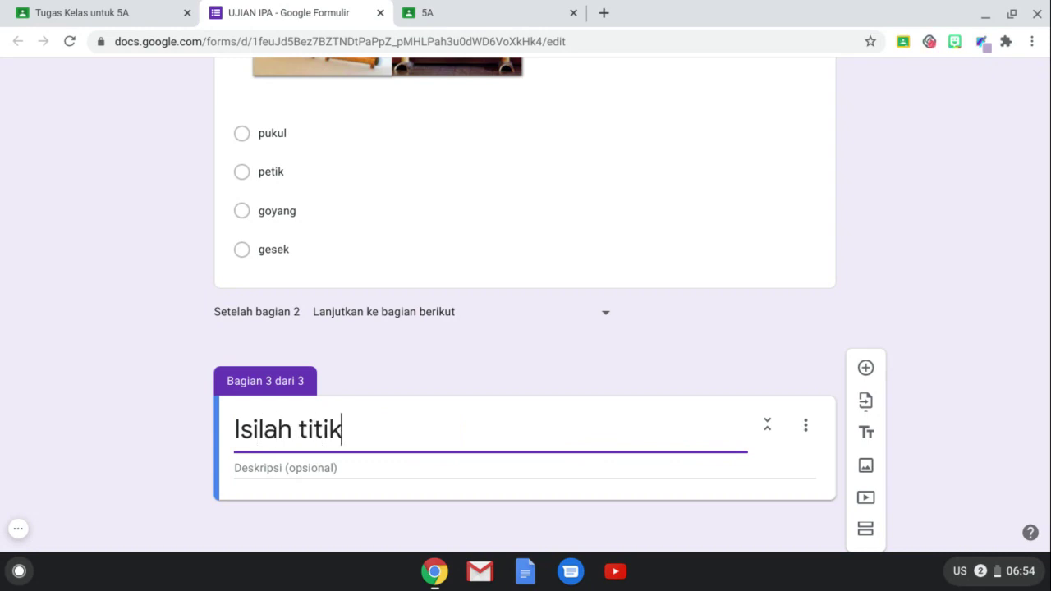
{"action": "type", "text": "-titik di "}
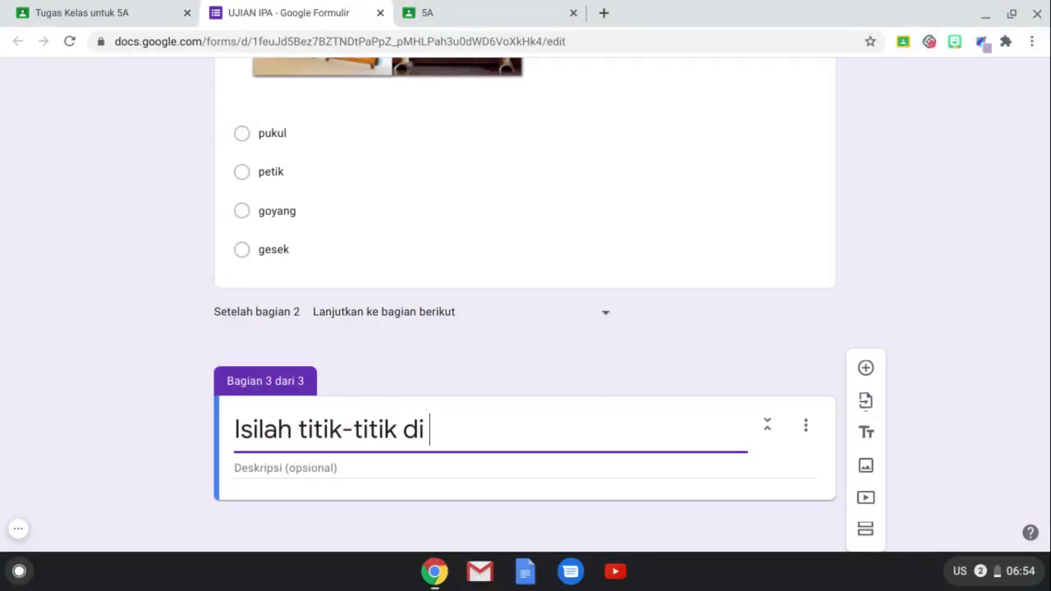
{"action": "type", "text": "bawah ini dengan"}
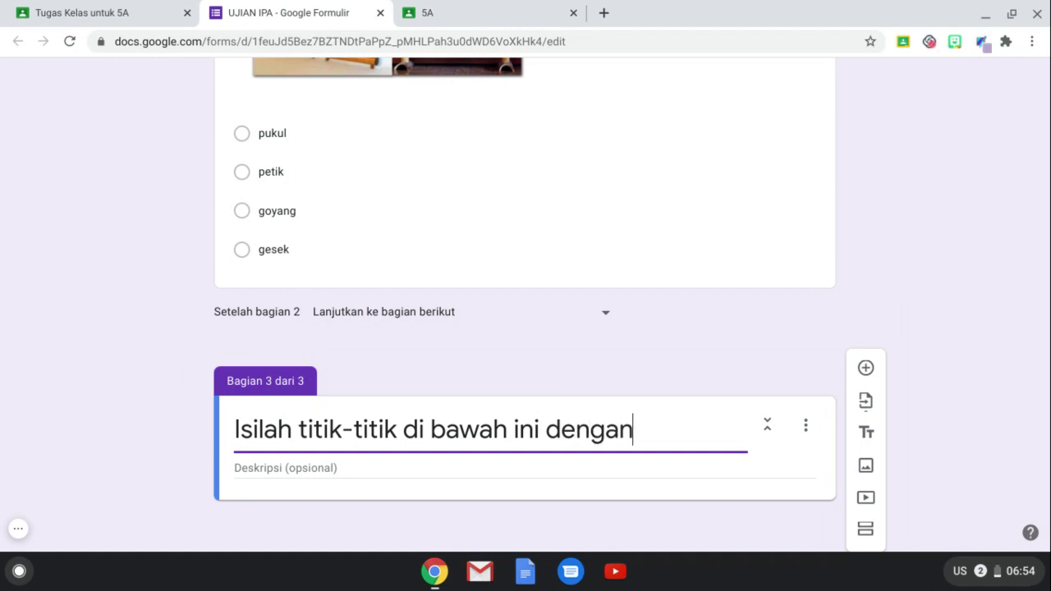
{"action": "type", "text": " jmawa"}
{"action": "key", "text": "BackSpace"}
{"action": "key", "text": "BackSpace"}
{"action": "key", "text": "BackSpace"}
{"action": "key", "text": "BackSpace"}
{"action": "type", "text": "awaban yan"}
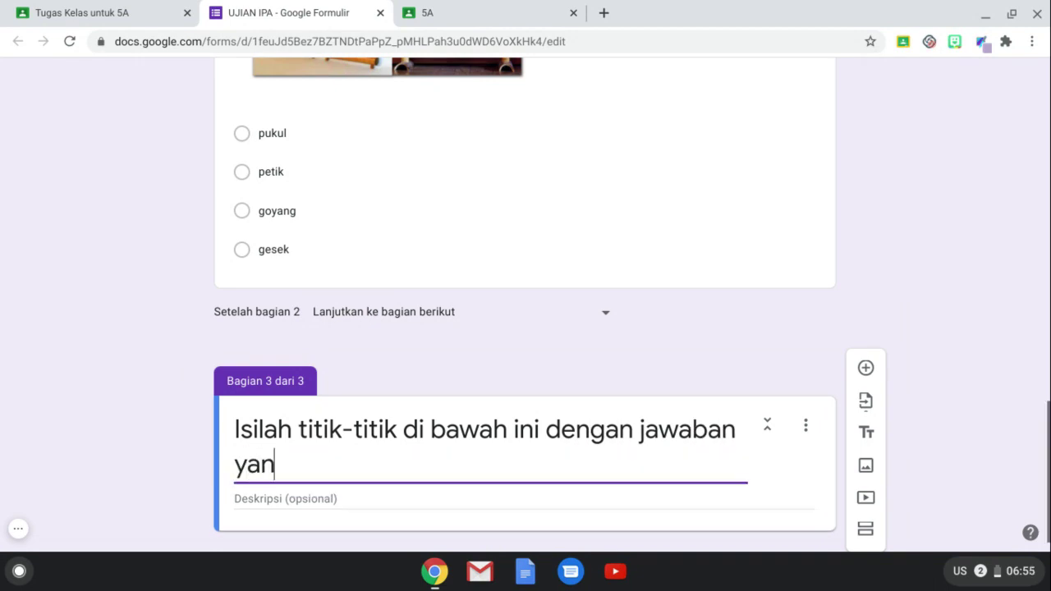
{"action": "type", "text": "g tepat"}
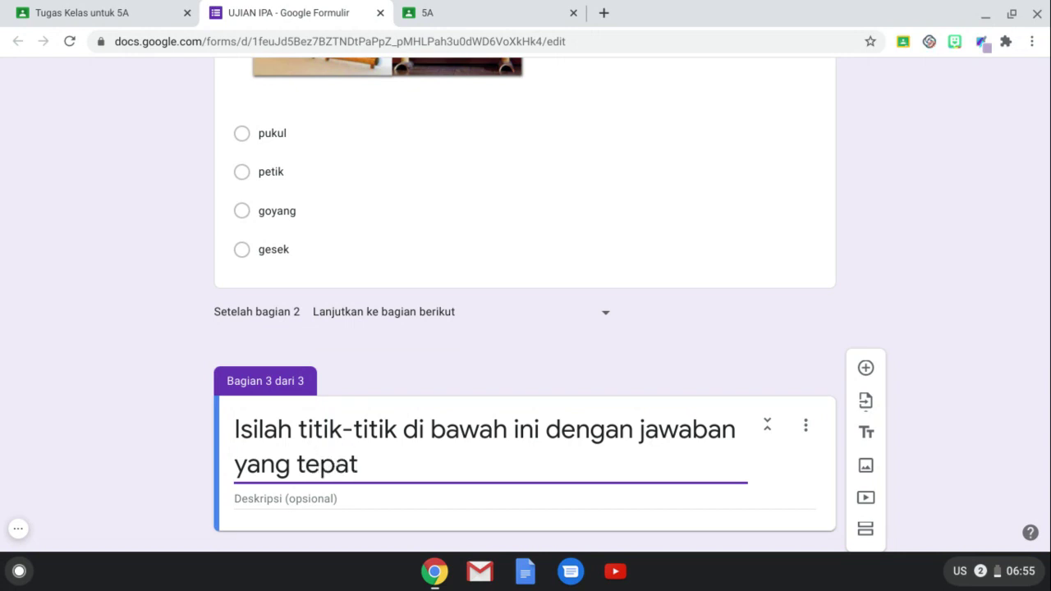
{"action": "type", "text": "!"}
{"action": "scroll", "coordinate": [570, 423], "scroll_direction": "down", "scroll_amount": 1}
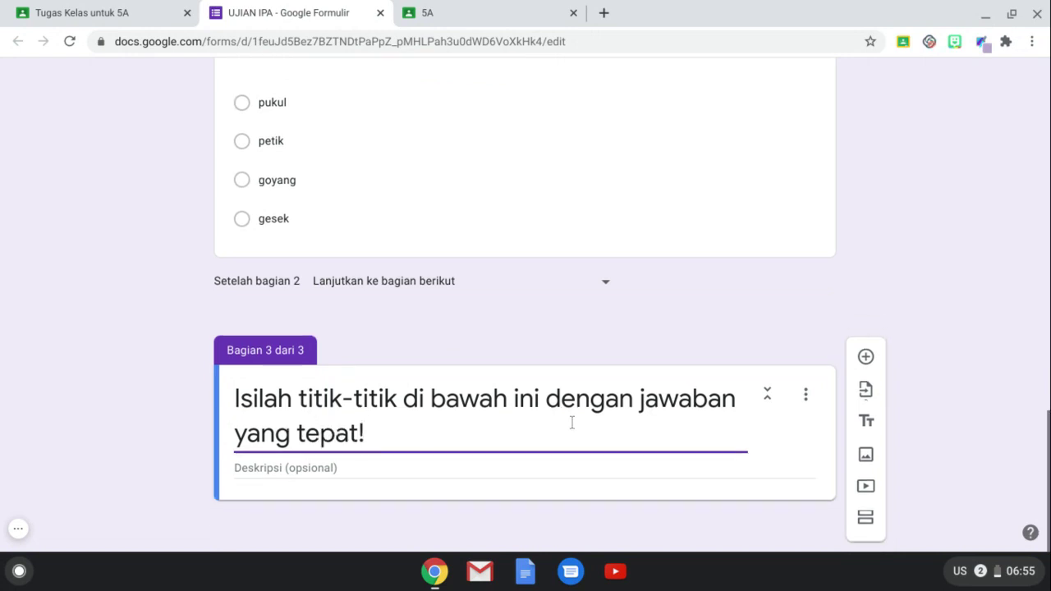
Step: Add the short-answer question '1. Gitar dapat menghasilkan bunyi jika dimainkan dengan cara di ....'
{"action": "left_click", "coordinate": [867, 358]}
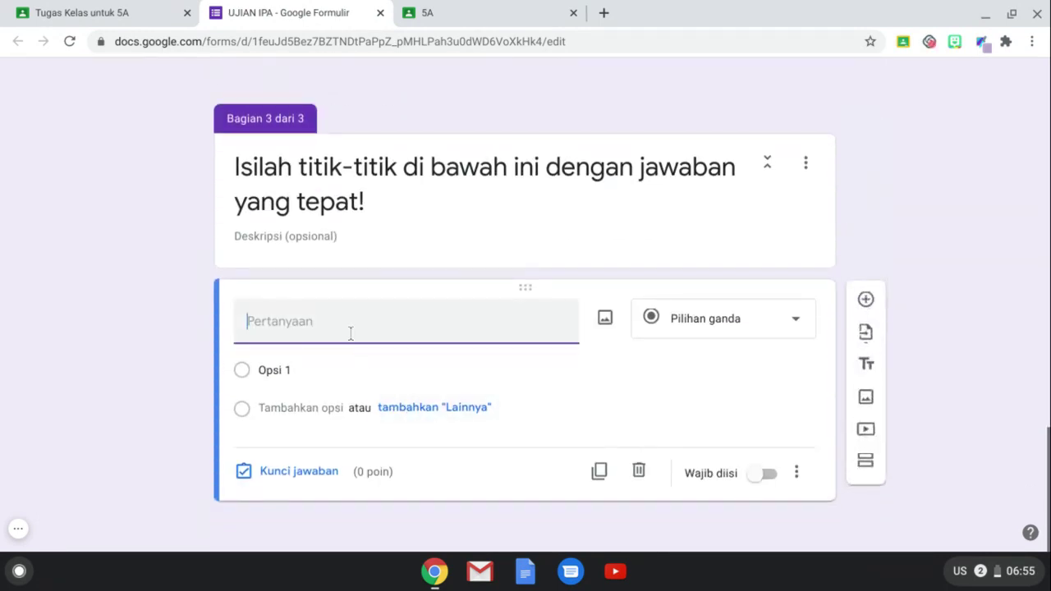
{"action": "type", "text": "1."}
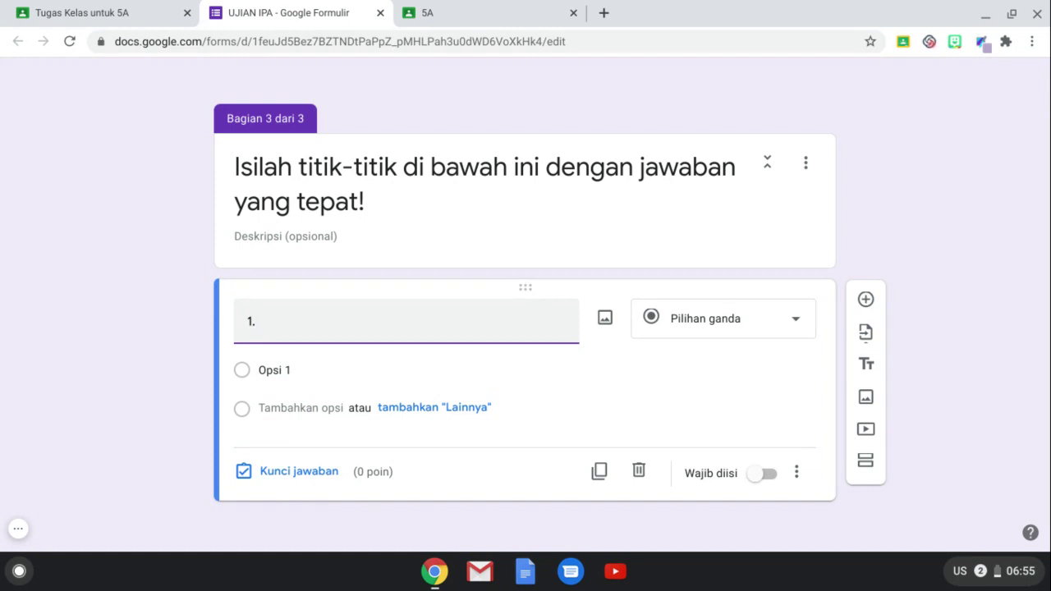
{"action": "type", "text": "G"}
{"action": "type", "text": "itar me"}
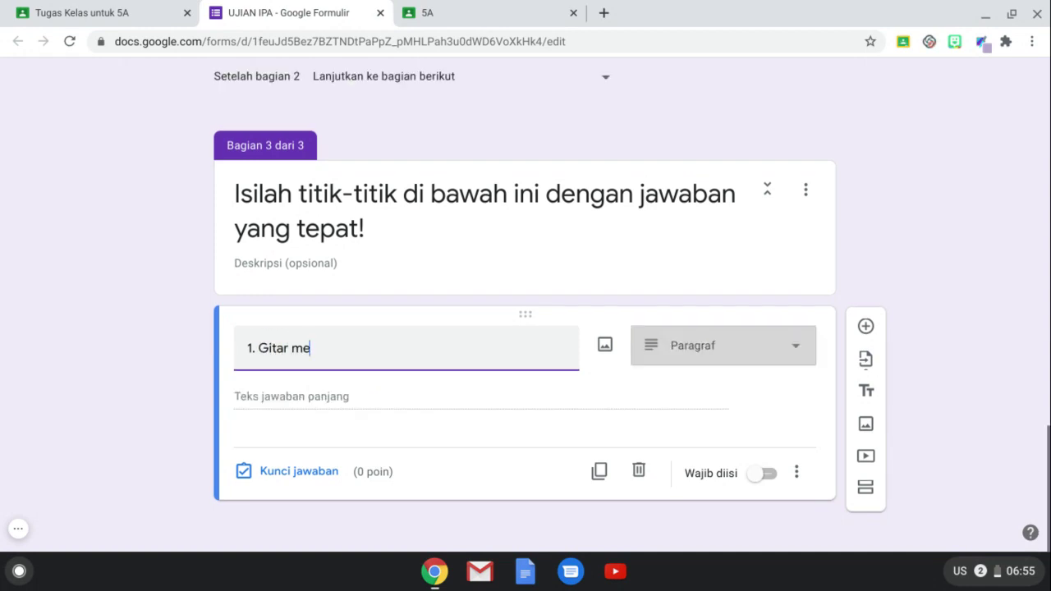
{"action": "type", "text": "nghasilkan b"}
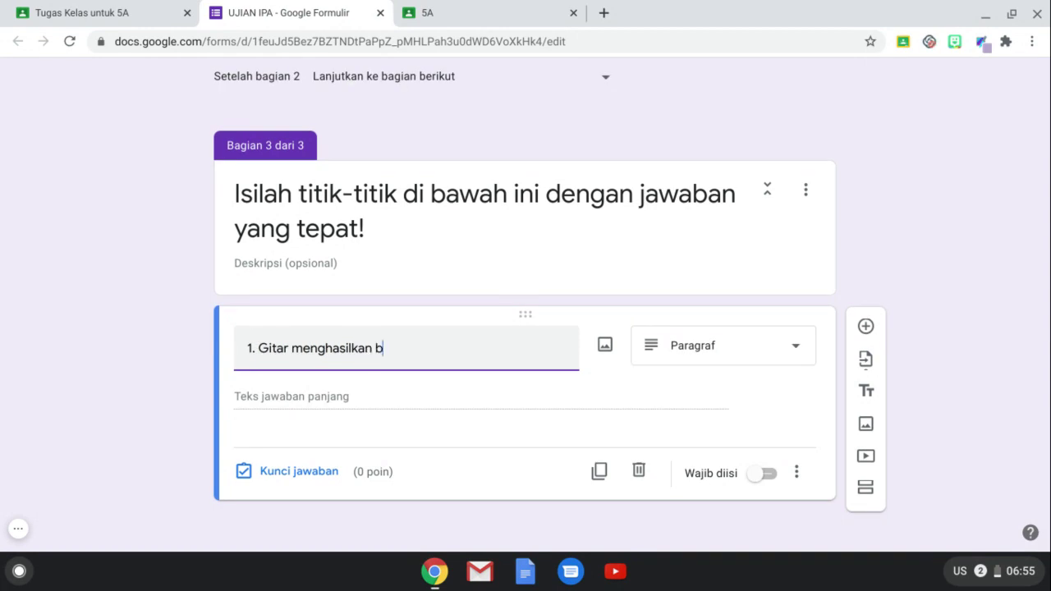
{"action": "type", "text": "u"}
{"action": "type", "text": "nyi"}
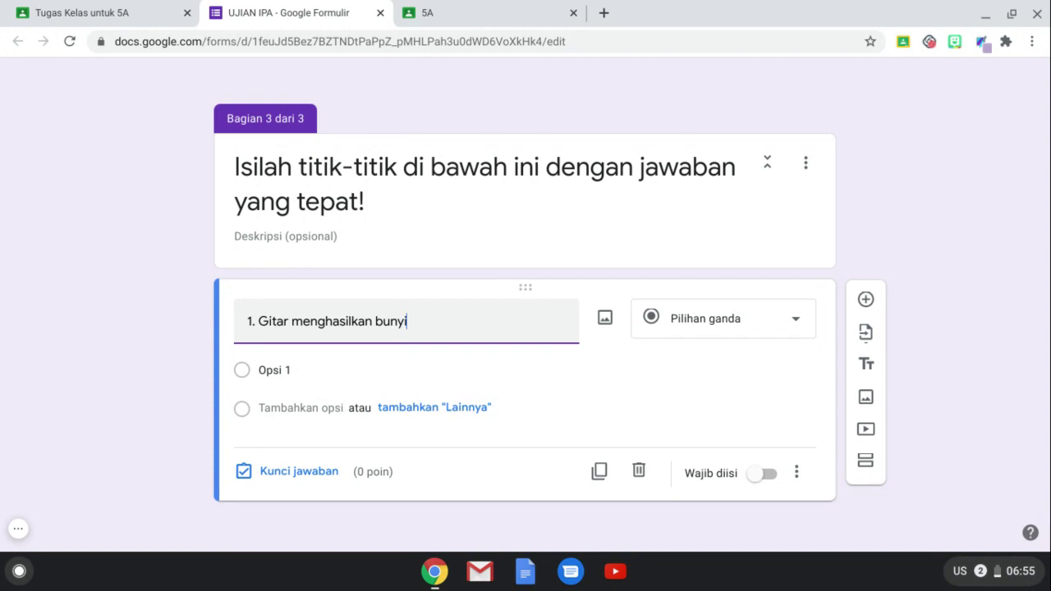
{"action": "type", "text": " jika "}
{"action": "type", "text": "di"}
{"action": "type", "text": " ..."}
{"action": "key", "text": "BackSpace"}
{"action": "key", "text": "BackSpace"}
{"action": "key", "text": "BackSpace"}
{"action": "key", "text": "BackSpace"}
{"action": "key", "text": "BackSpace"}
{"action": "key", "text": "BackSpace"}
{"action": "key", "text": "BackSpace"}
{"action": "key", "text": "BackSpace"}
{"action": "key", "text": "BackSpace"}
{"action": "key", "text": "BackSpace"}
{"action": "key", "text": "BackSpace"}
{"action": "key", "text": "BackSpace"}
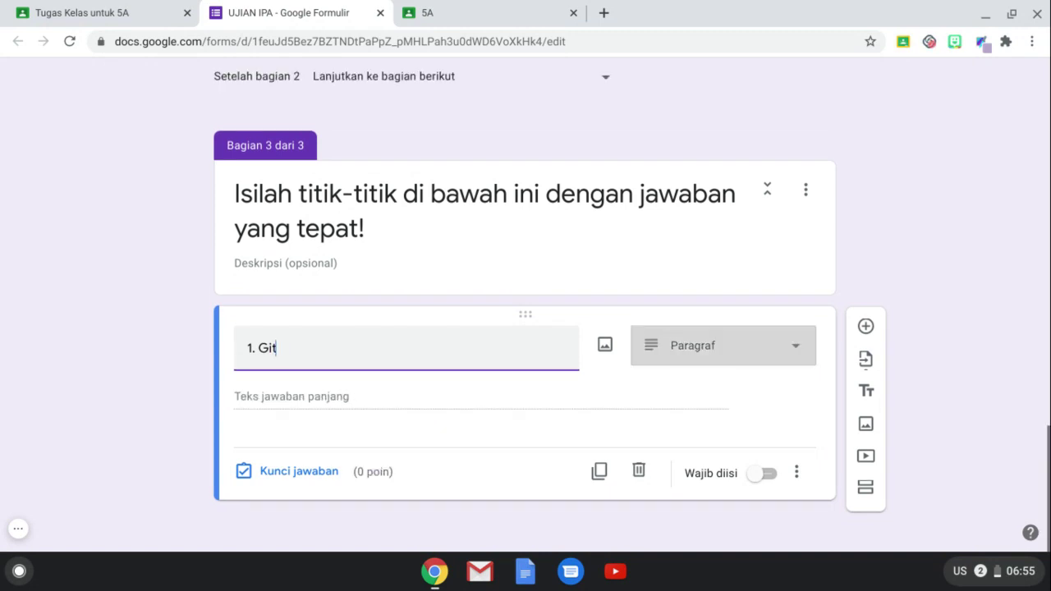
{"action": "key", "text": "BackSpace"}
{"action": "key", "text": "BackSpace"}
{"action": "key", "text": "BackSpace"}
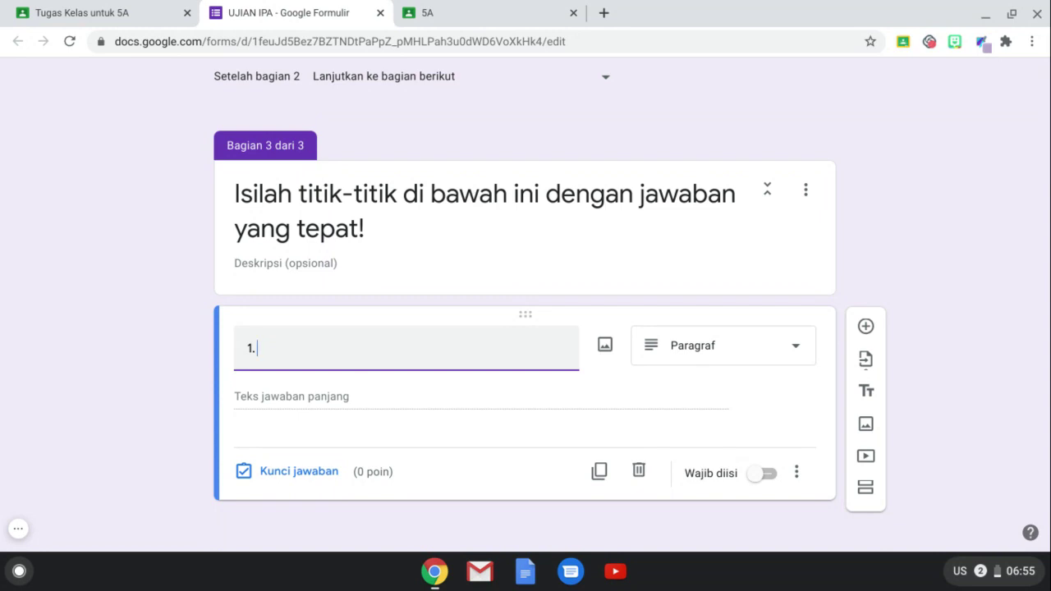
{"action": "type", "text": "G"}
{"action": "type", "text": "ita"}
{"action": "type", "text": "r "}
{"action": "type", "text": "daja"}
{"action": "key", "text": "BackSpace"}
{"action": "key", "text": "BackSpace"}
{"action": "type", "text": "pat meng"}
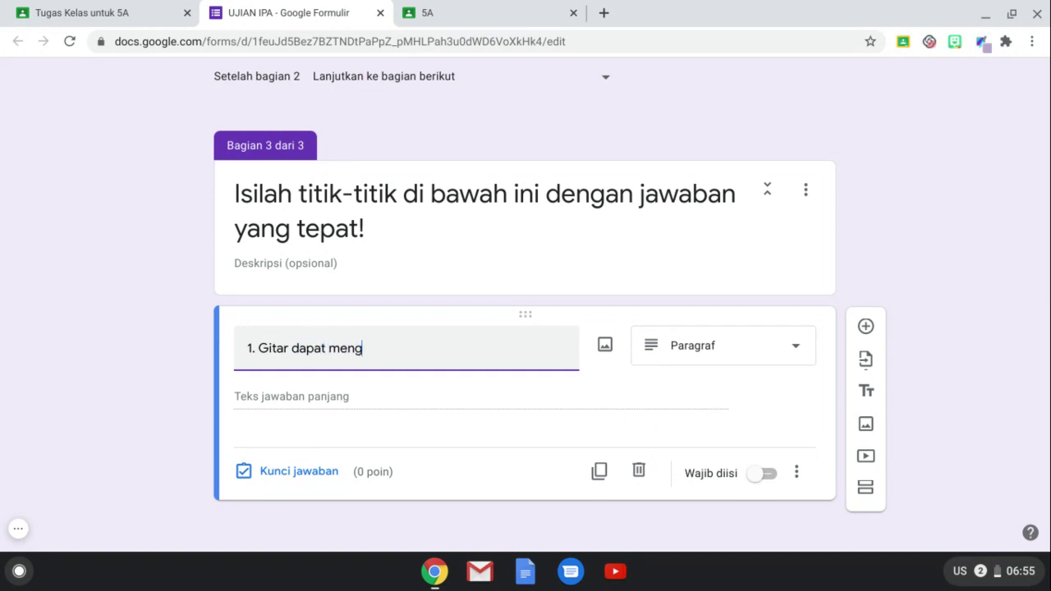
{"action": "type", "text": "hasilkan bu"}
{"action": "type", "text": "nyi j"}
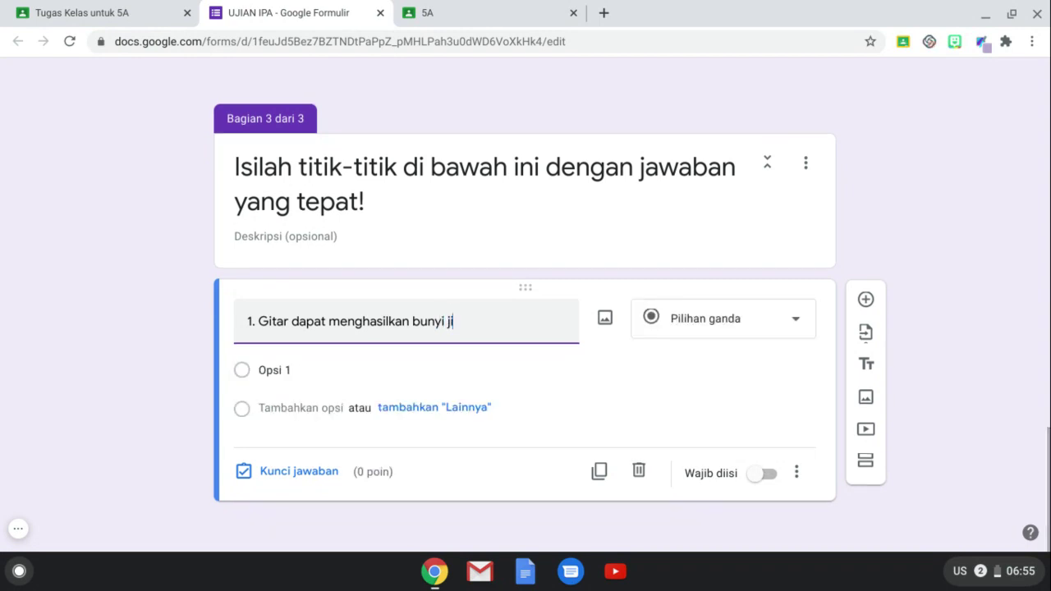
{"action": "type", "text": "ika dimainkan"}
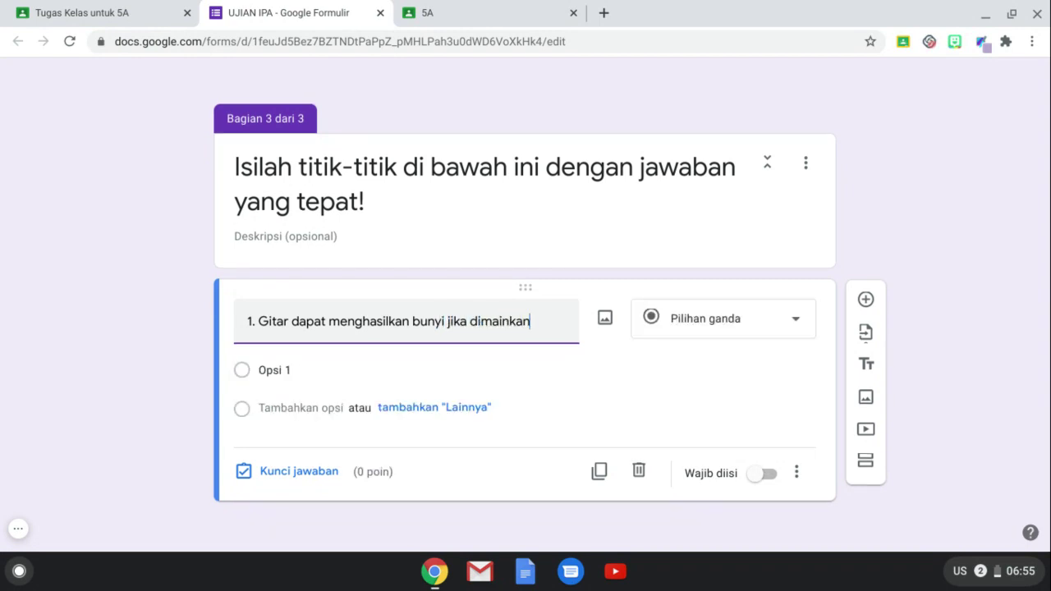
{"action": "type", "text": " dengan cara d"}
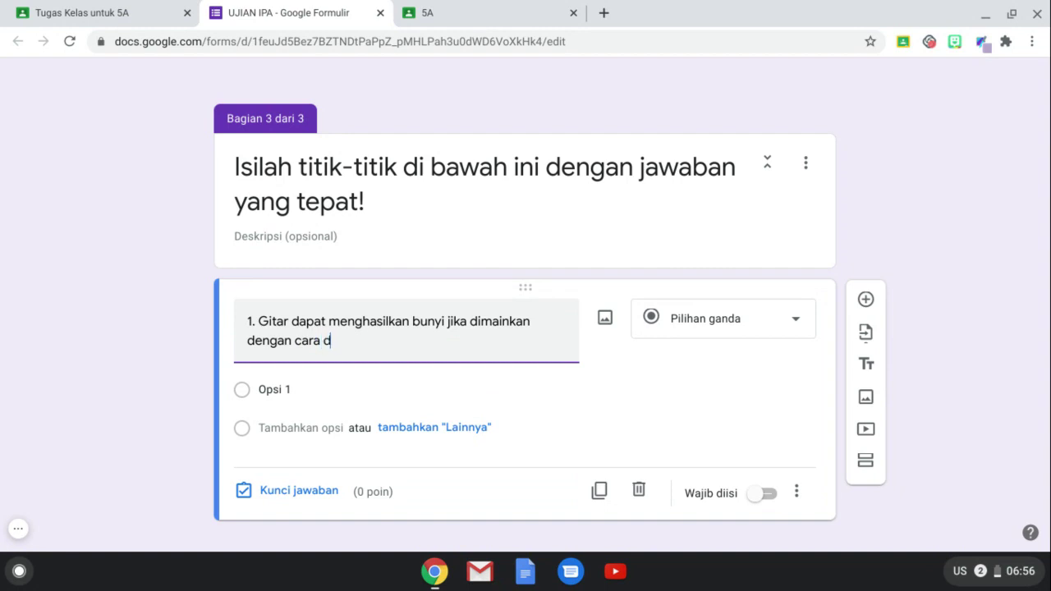
{"action": "type", "text": "i ..."}
{"action": "type", "text": "."}
{"action": "left_click", "coordinate": [766, 320]}
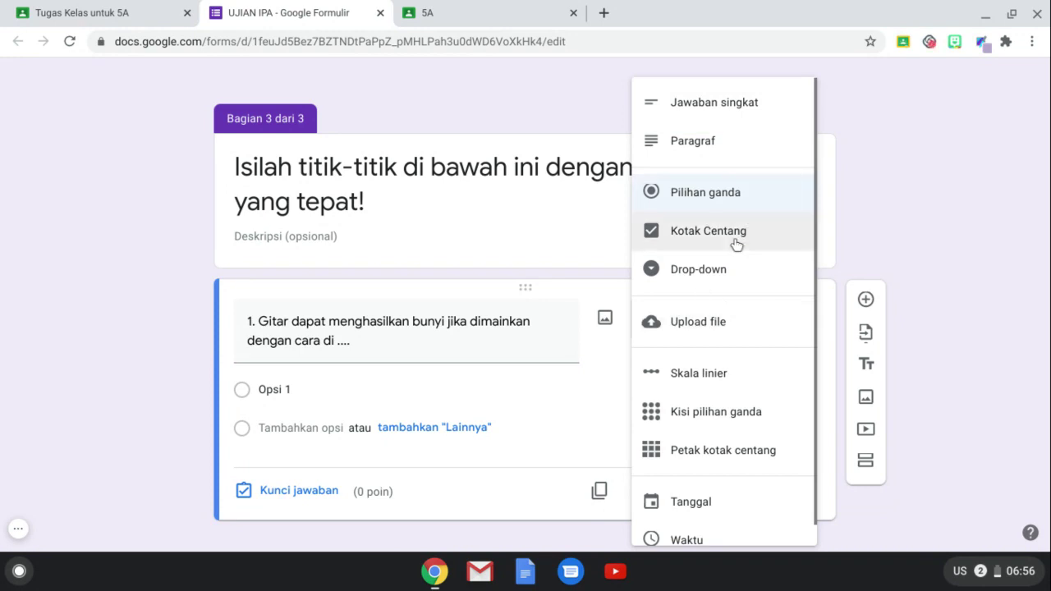
{"action": "left_click", "coordinate": [711, 104]}
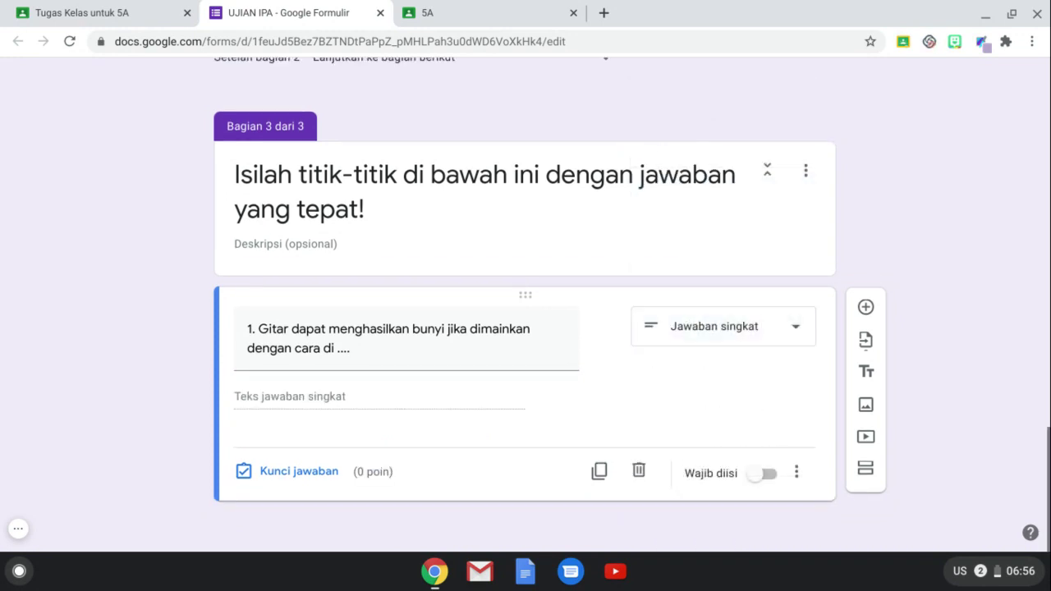
Step: Add the short-answer question '2. Bunyi yang frekuensinya teratur disebut ....' below question 1
{"action": "left_click", "coordinate": [866, 309]}
{"action": "type", "text": "2."}
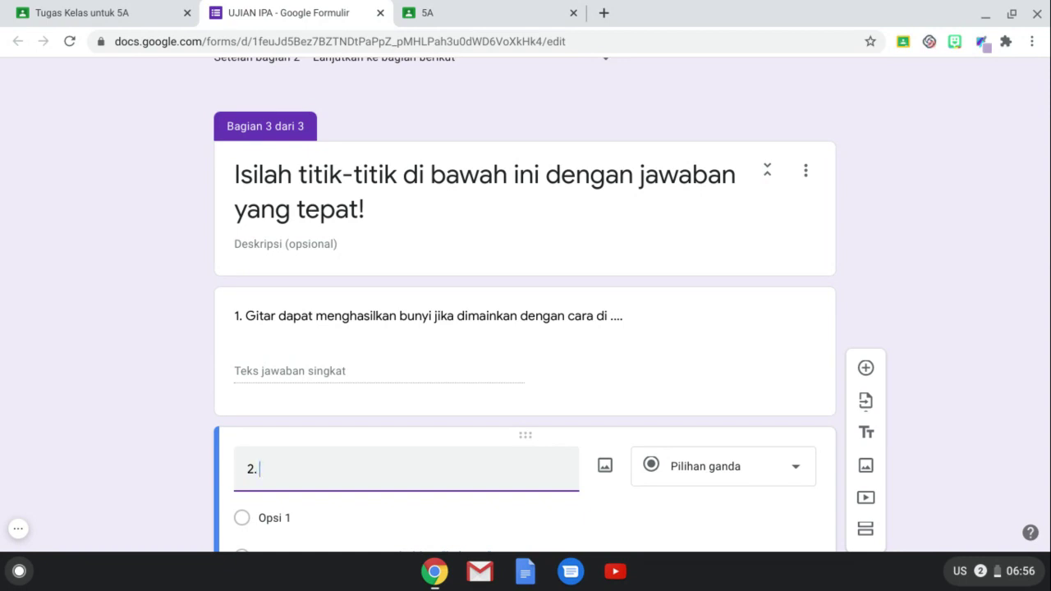
{"action": "type", "text": "bunyi"}
{"action": "key", "text": "BackSpace"}
{"action": "key", "text": "BackSpace"}
{"action": "key", "text": "BackSpace"}
{"action": "key", "text": "BackSpace"}
{"action": "key", "text": "BackSpace"}
{"action": "type", "text": "Bun"}
{"action": "type", "text": "yi yang"}
{"action": "type", "text": " frekuensi"}
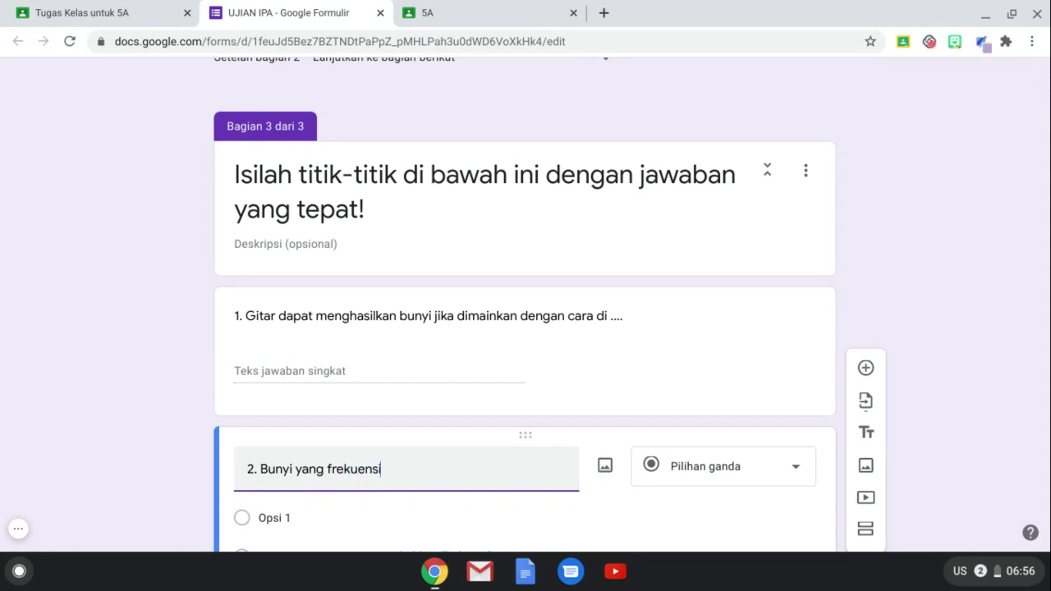
{"action": "type", "text": "nya teratur"}
{"action": "type", "text": " disebut"}
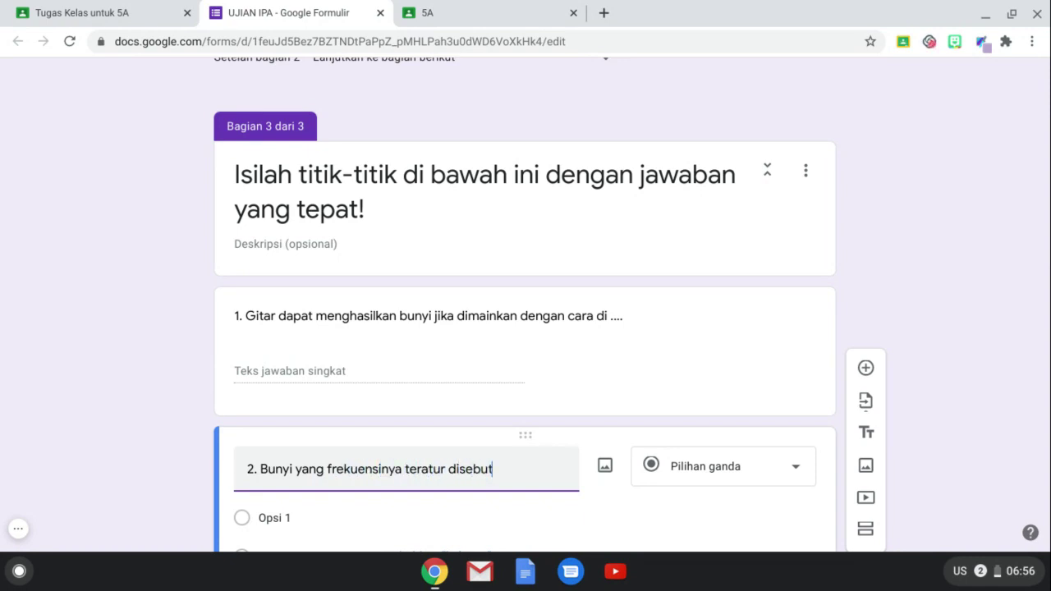
{"action": "type", "text": " ...."}
{"action": "scroll", "coordinate": [737, 371], "scroll_direction": "down", "scroll_amount": 2}
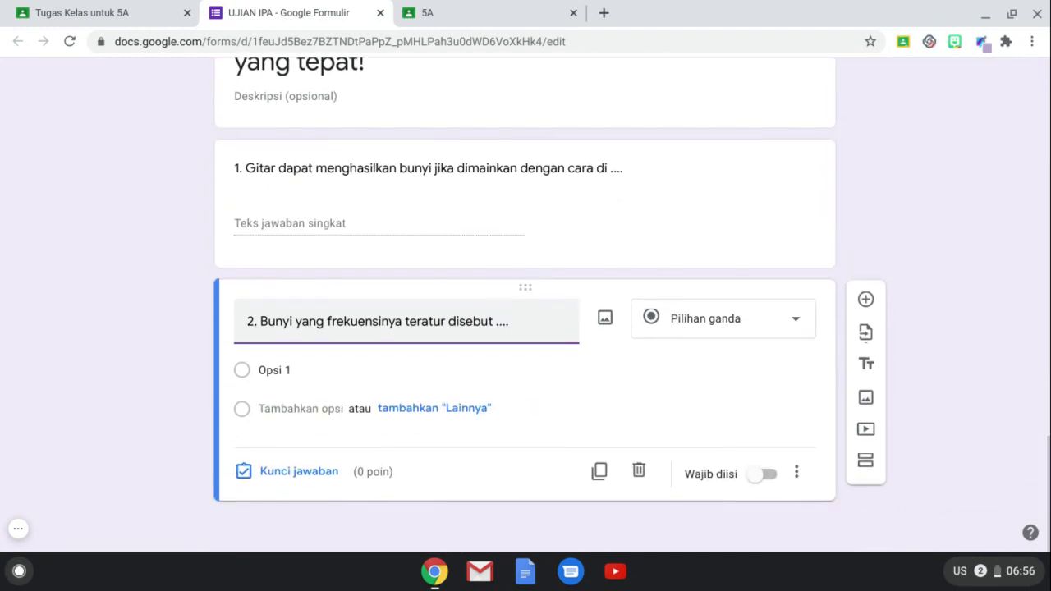
{"action": "left_click", "coordinate": [722, 333]}
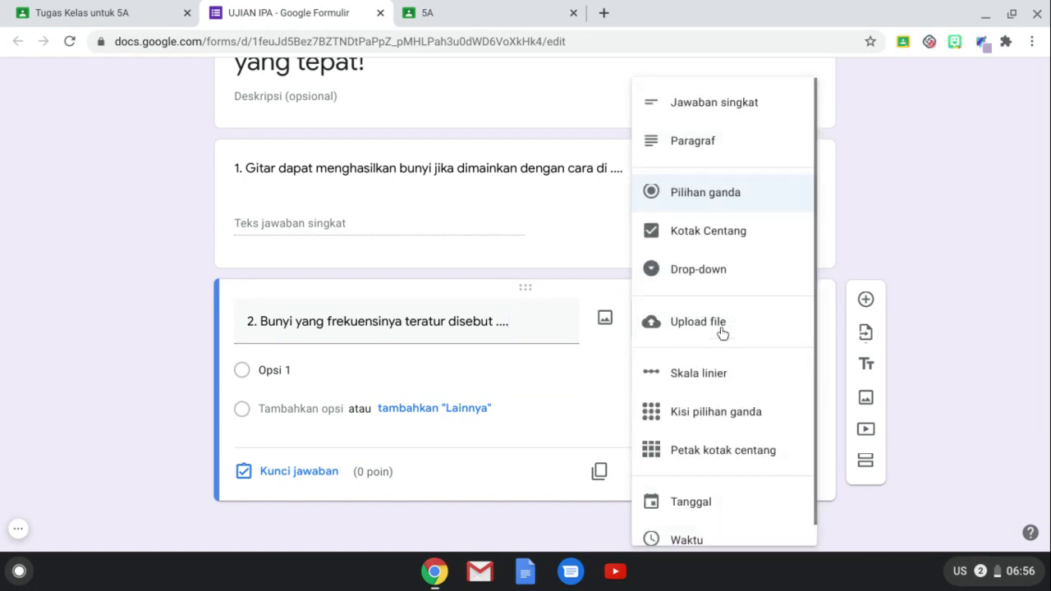
{"action": "left_click", "coordinate": [715, 104]}
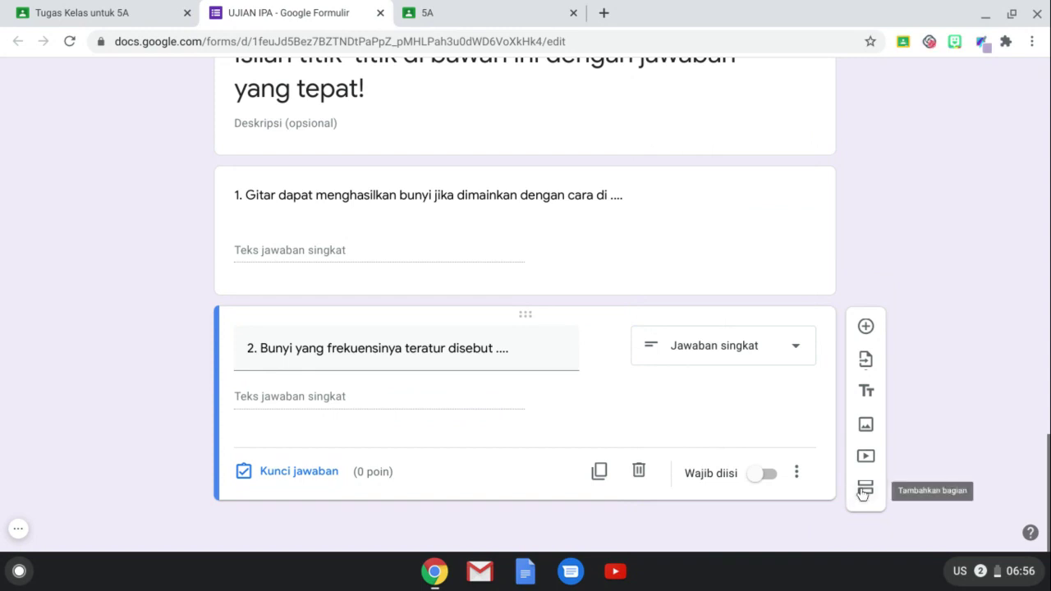
Step: Add a new section headed 'Kerjakankalah soal di bawah ini dengan uraian yang tepat!'
{"action": "left_click", "coordinate": [632, 507]}
{"action": "left_click", "coordinate": [557, 497]}
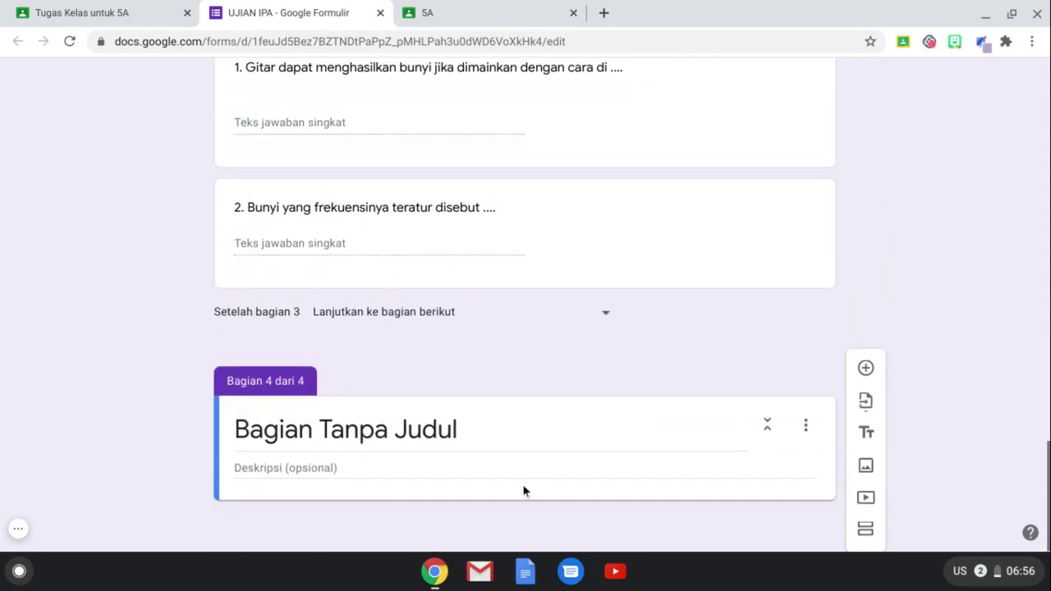
{"action": "left_click", "coordinate": [407, 427]}
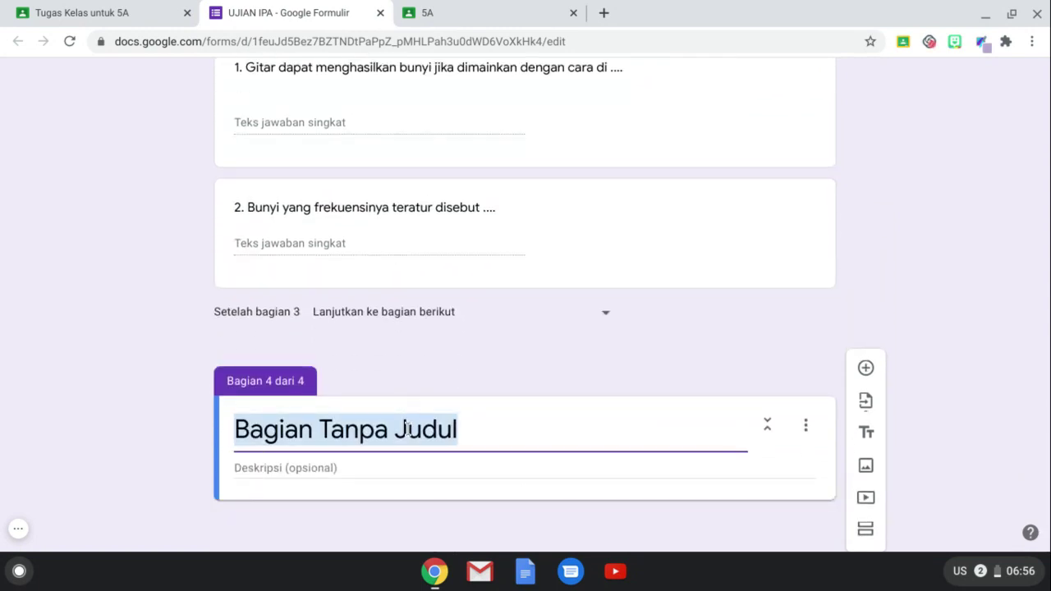
{"action": "type", "text": "Ker"}
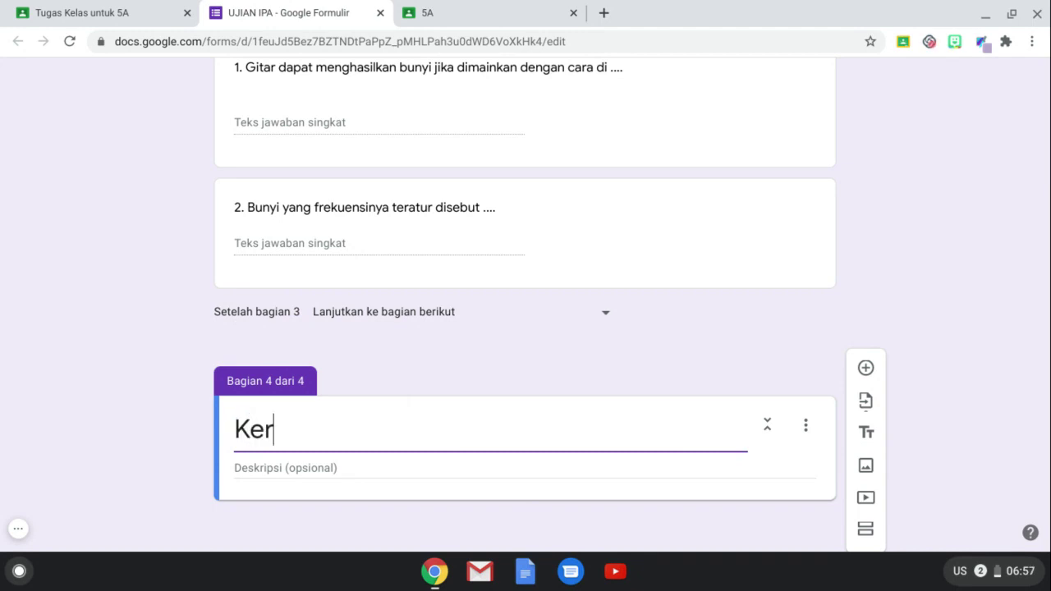
{"action": "type", "text": "jakankalah "}
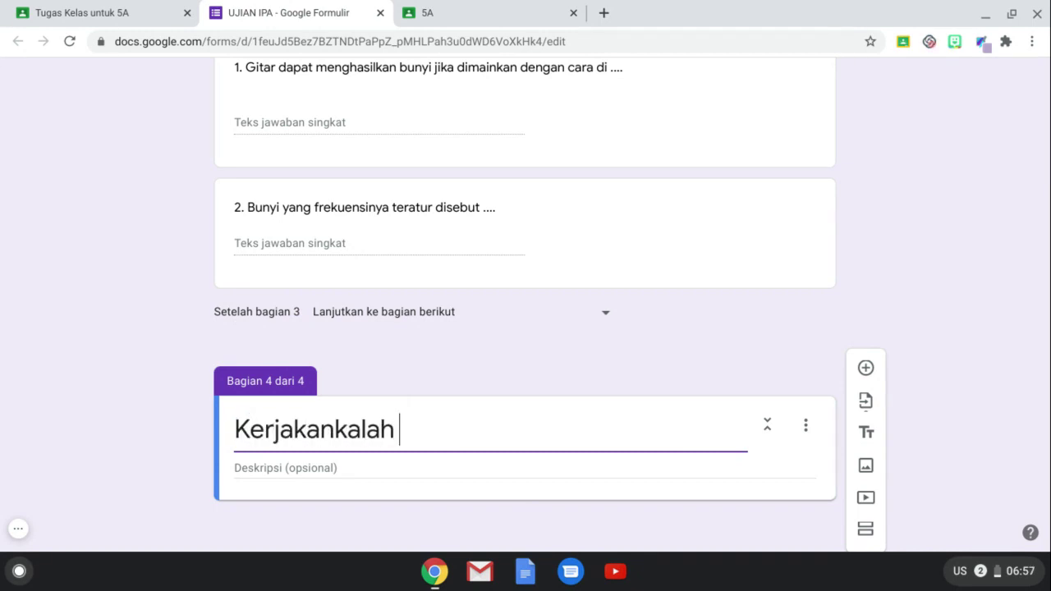
{"action": "type", "text": "soal di b"}
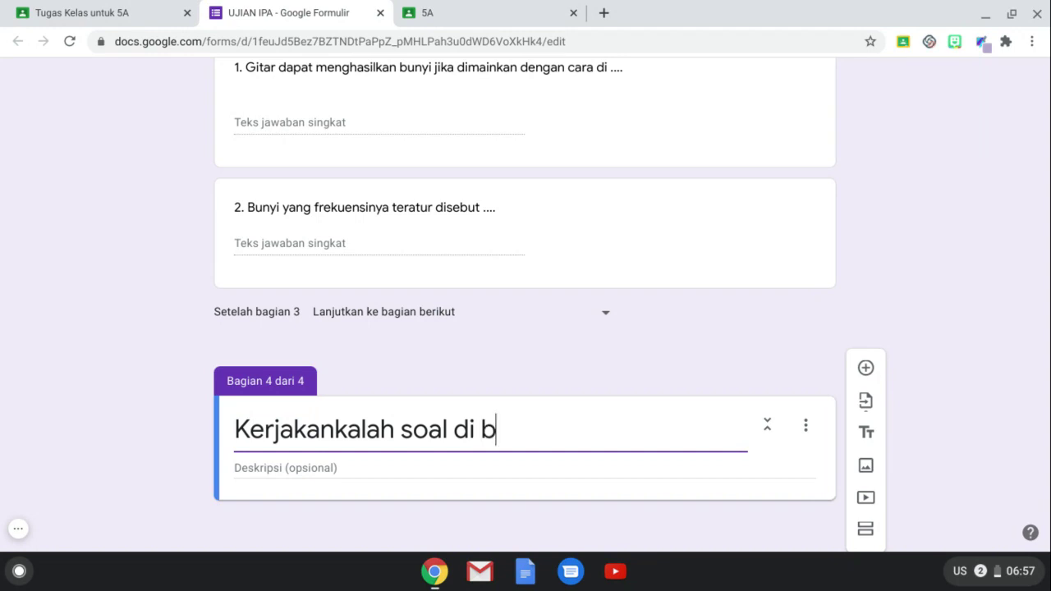
{"action": "type", "text": "awah ini dengan"}
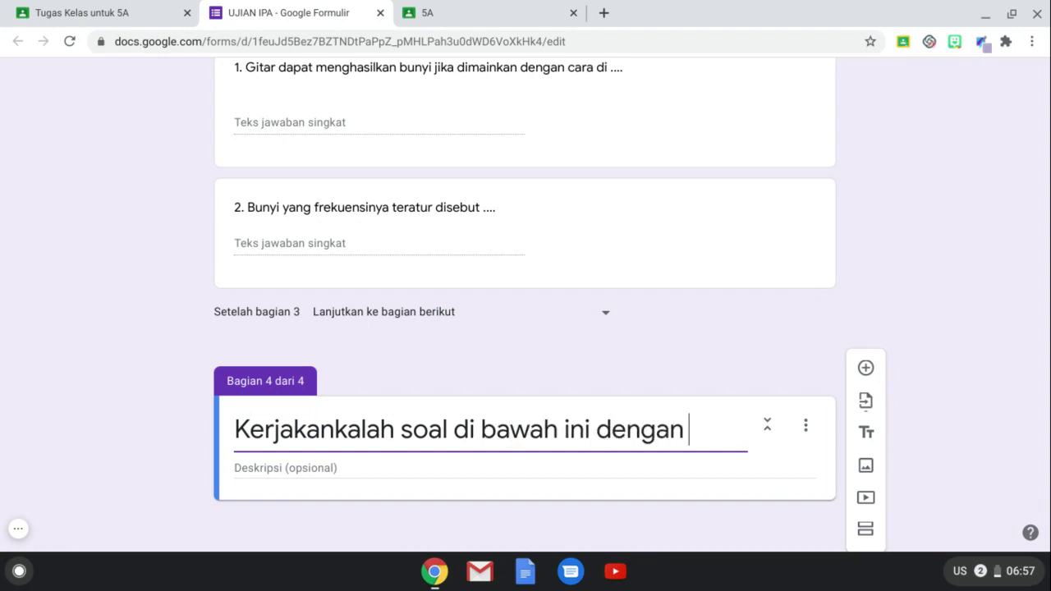
{"action": "type", "text": " uraian yang te"}
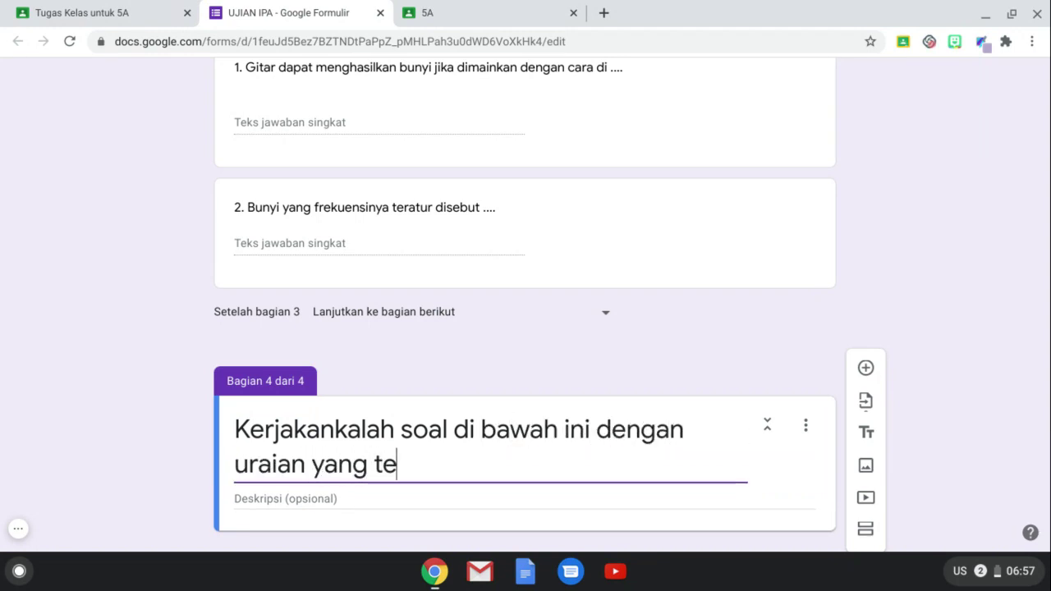
{"action": "type", "text": "pat!"}
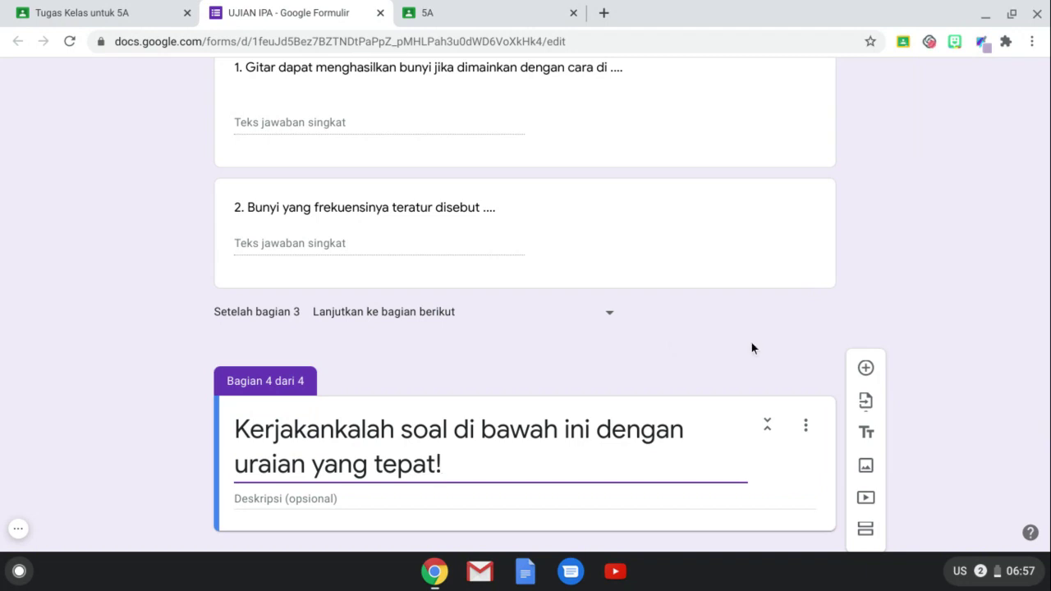
{"action": "scroll", "coordinate": [756, 342], "scroll_direction": "down", "scroll_amount": 1}
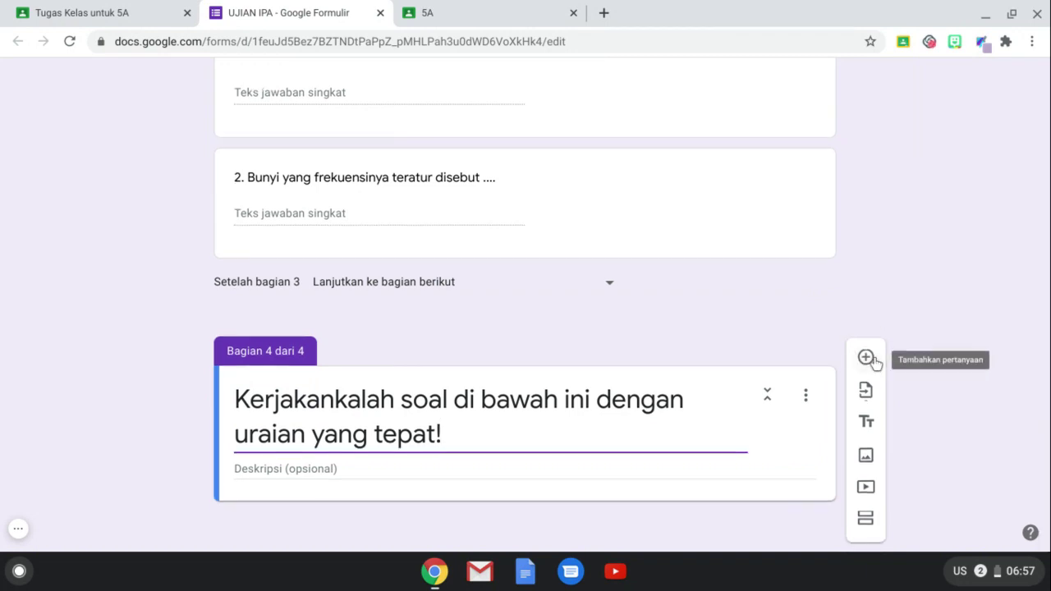
Step: Add the paragraph question '1. Apa yang dimaksud dengan sumber bunyi?' to section 4
{"action": "left_click", "coordinate": [866, 358]}
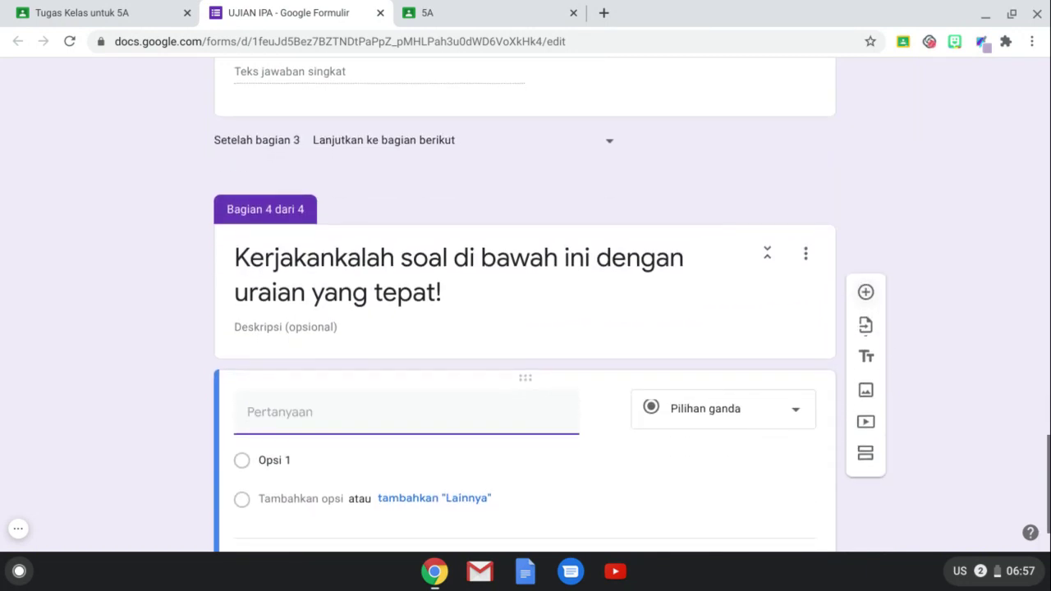
{"action": "type", "text": "1."}
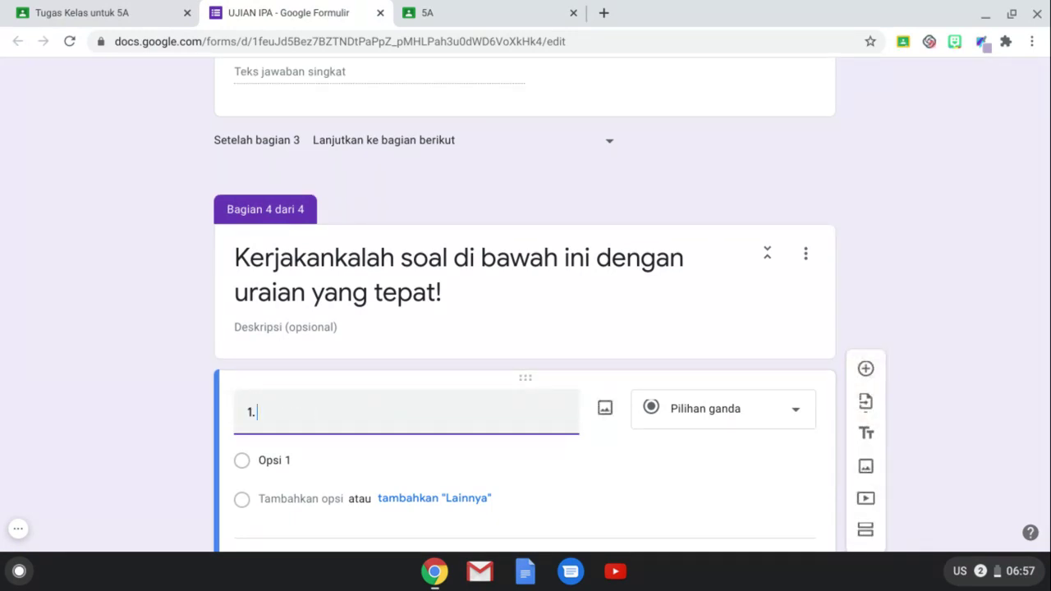
{"action": "type", "text": " A"}
{"action": "type", "text": "pa yang dima"}
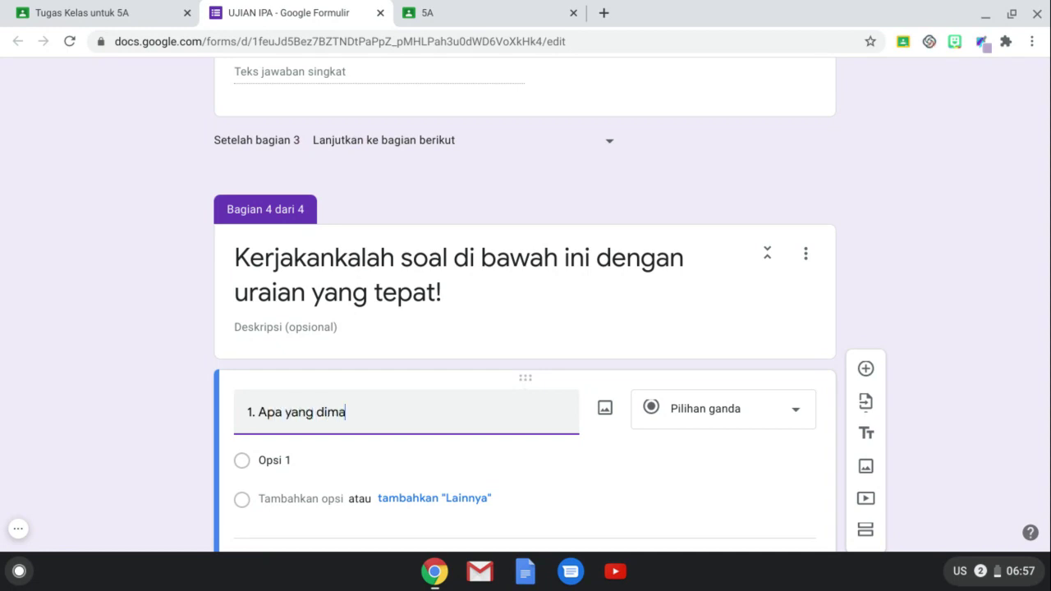
{"action": "type", "text": "ksud dengan su"}
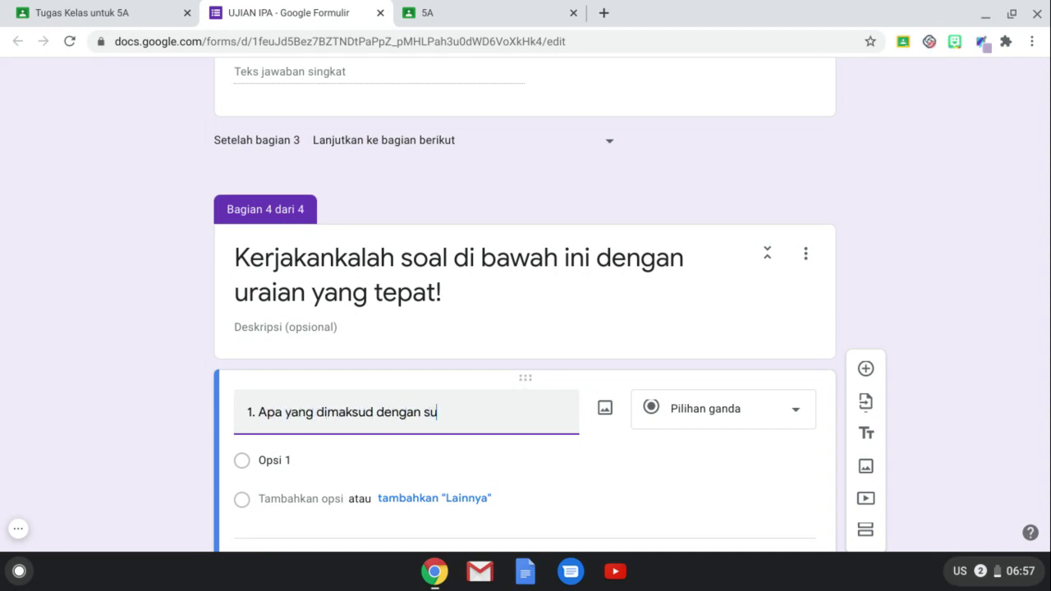
{"action": "type", "text": "mber bunyi"}
{"action": "type", "text": "?"}
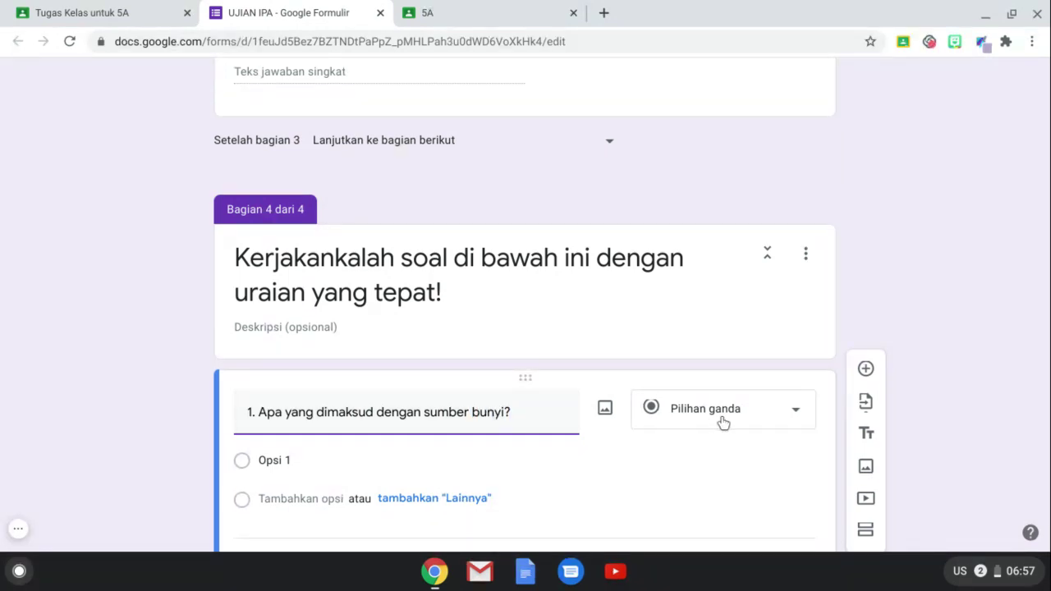
{"action": "left_click", "coordinate": [723, 421]}
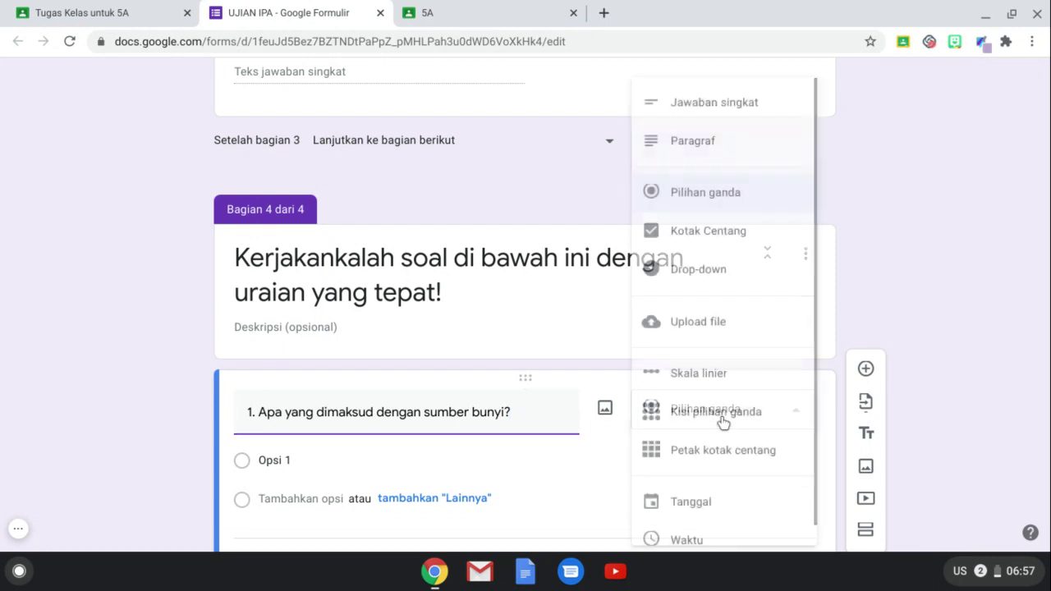
{"action": "left_click", "coordinate": [711, 144]}
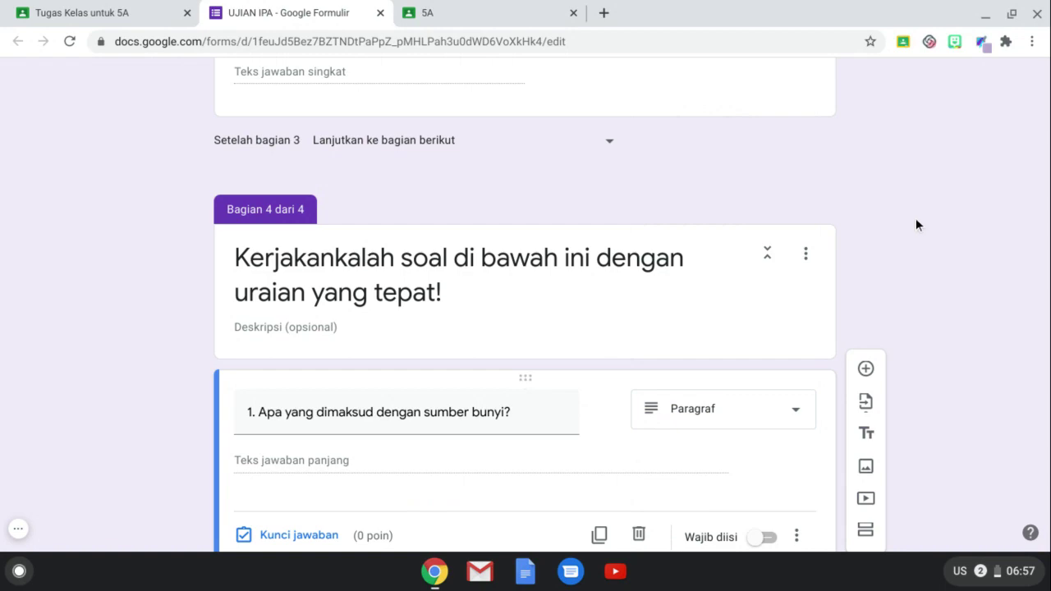
Step: Give section 2's question 1 a 10-point answer key with bergetar as correct
{"action": "scroll", "coordinate": [917, 220], "scroll_direction": "up", "scroll_amount": 10}
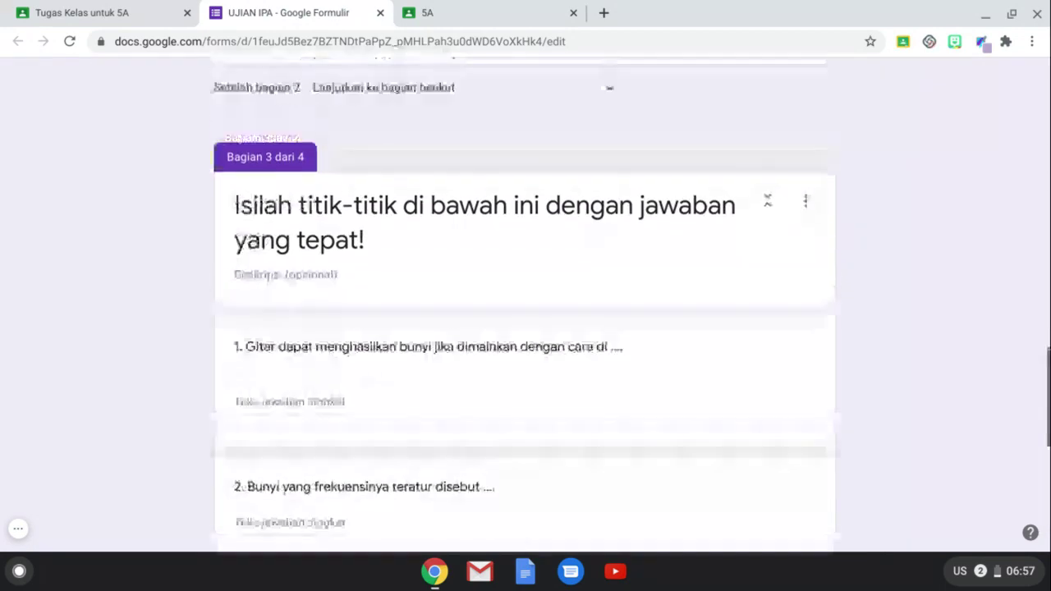
{"action": "scroll", "coordinate": [525, 304], "scroll_direction": "up", "scroll_amount": 6}
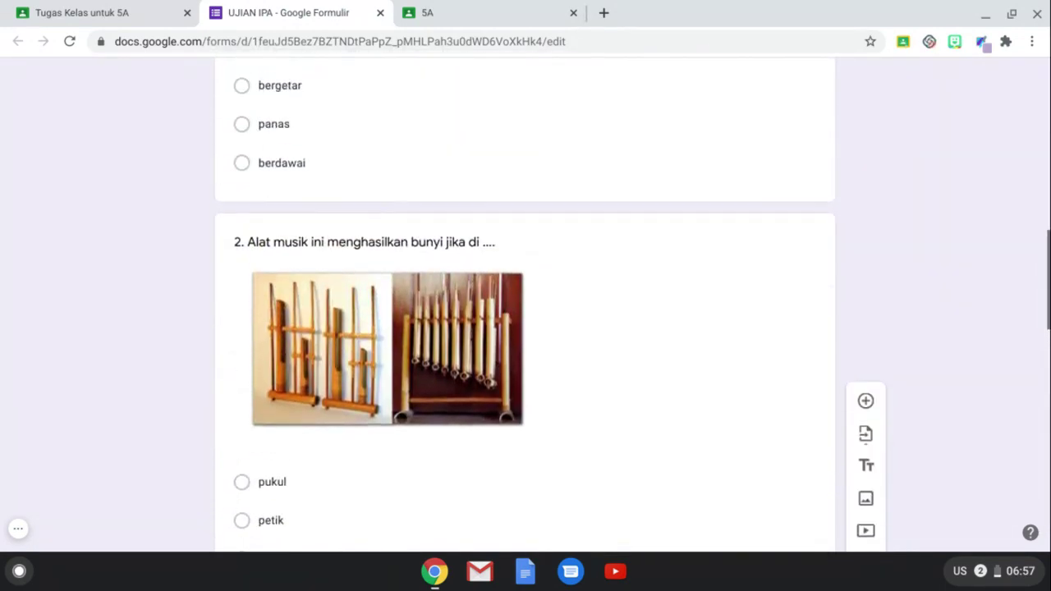
{"action": "scroll", "coordinate": [525, 304], "scroll_direction": "up", "scroll_amount": 2}
{"action": "scroll", "coordinate": [713, 162], "scroll_direction": "up", "scroll_amount": 2}
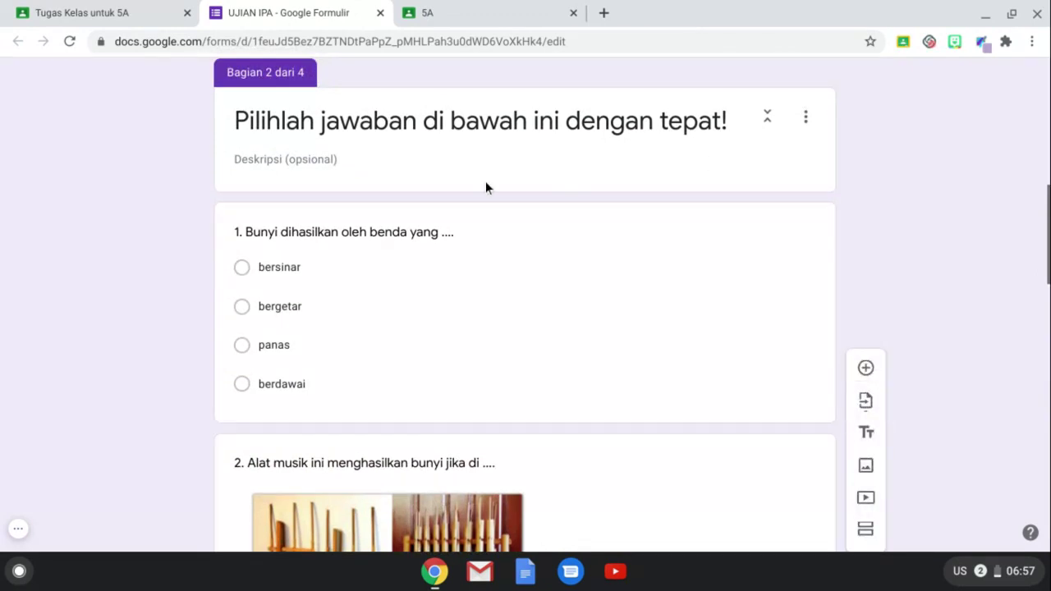
{"action": "left_click", "coordinate": [349, 234]}
{"action": "scroll", "coordinate": [671, 252], "scroll_direction": "down", "scroll_amount": 1}
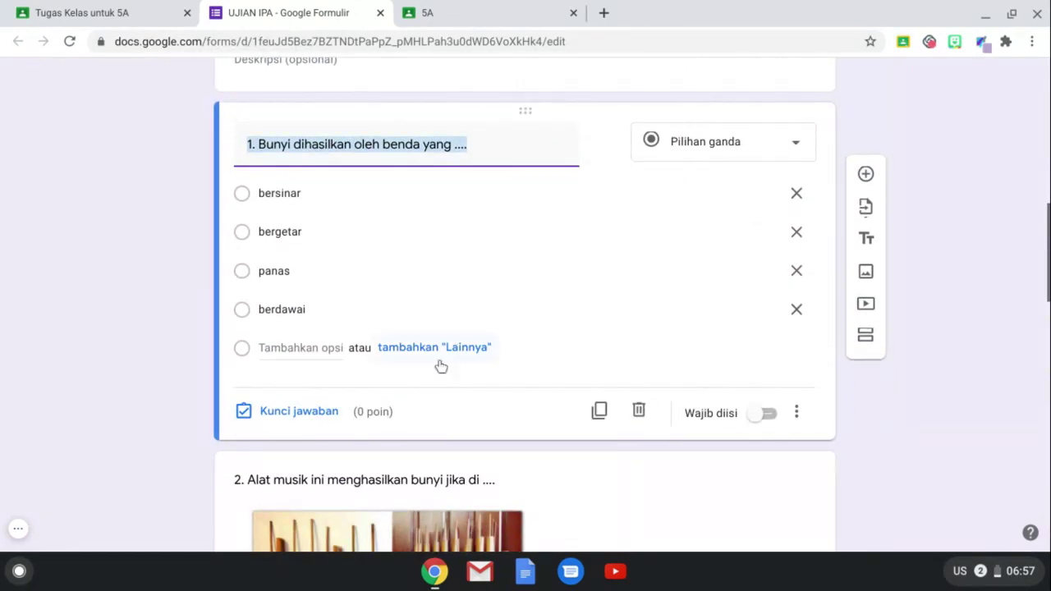
{"action": "left_click", "coordinate": [306, 412]}
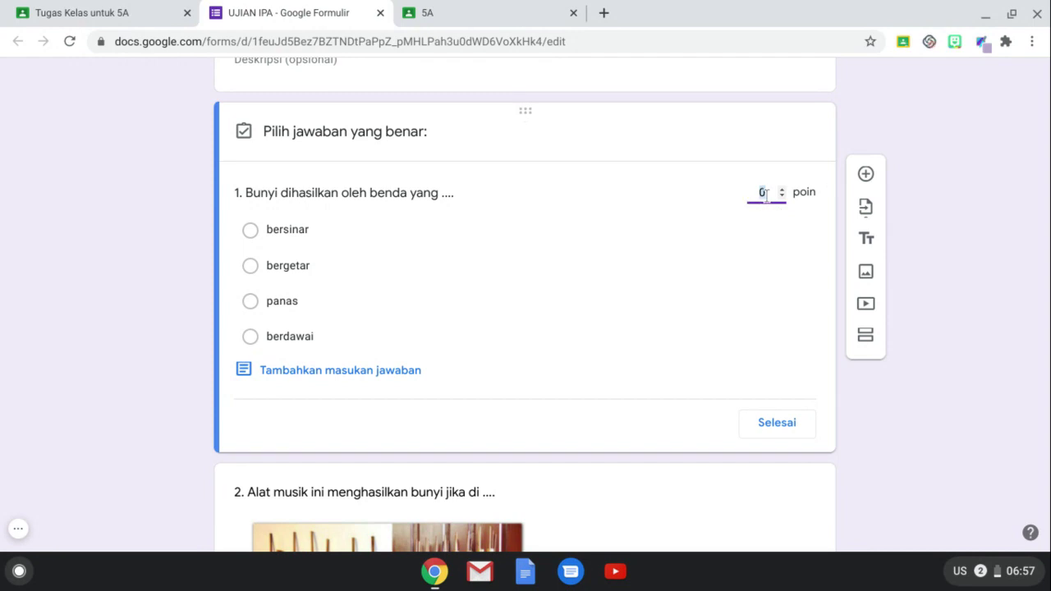
{"action": "type", "text": "10"}
{"action": "left_click", "coordinate": [289, 266]}
Step: Give section 2's question 2 a 10-point answer key with goyang as correct
{"action": "scroll", "coordinate": [289, 266], "scroll_direction": "down", "scroll_amount": 5}
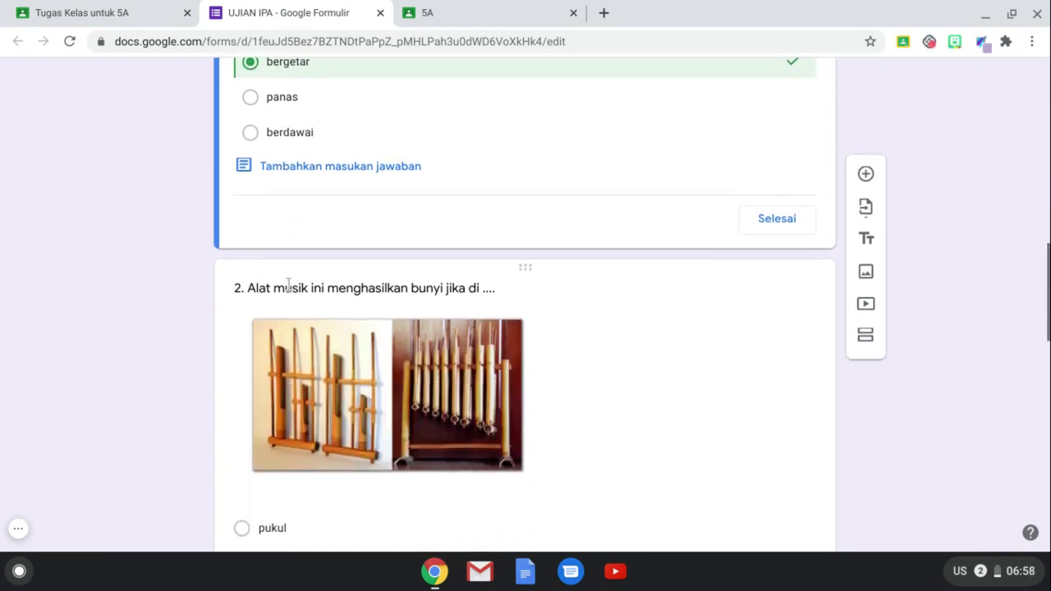
{"action": "left_click", "coordinate": [302, 286]}
{"action": "scroll", "coordinate": [285, 447], "scroll_direction": "down", "scroll_amount": 4}
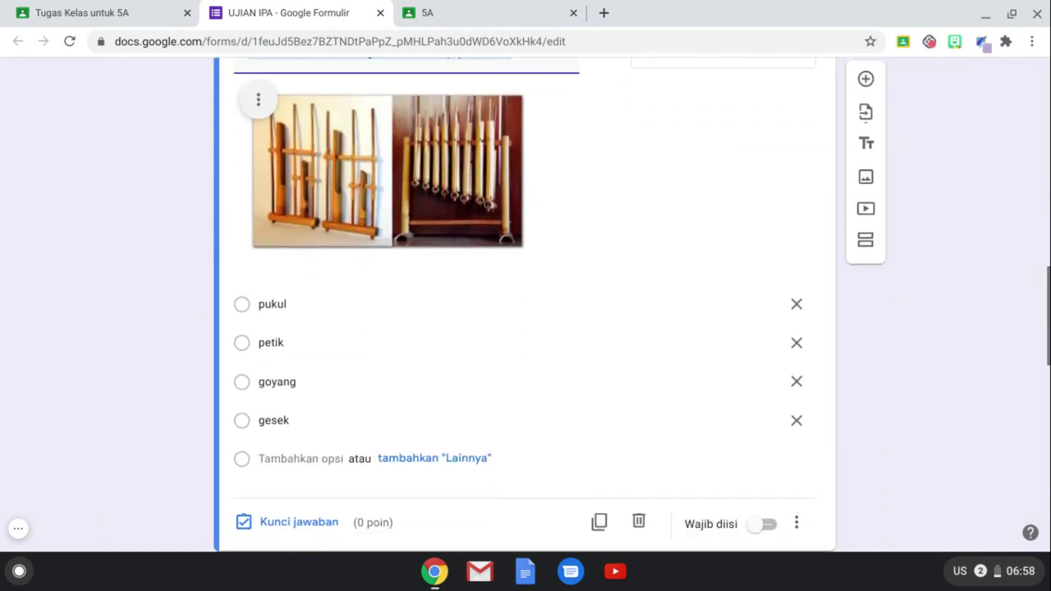
{"action": "left_click", "coordinate": [299, 520]}
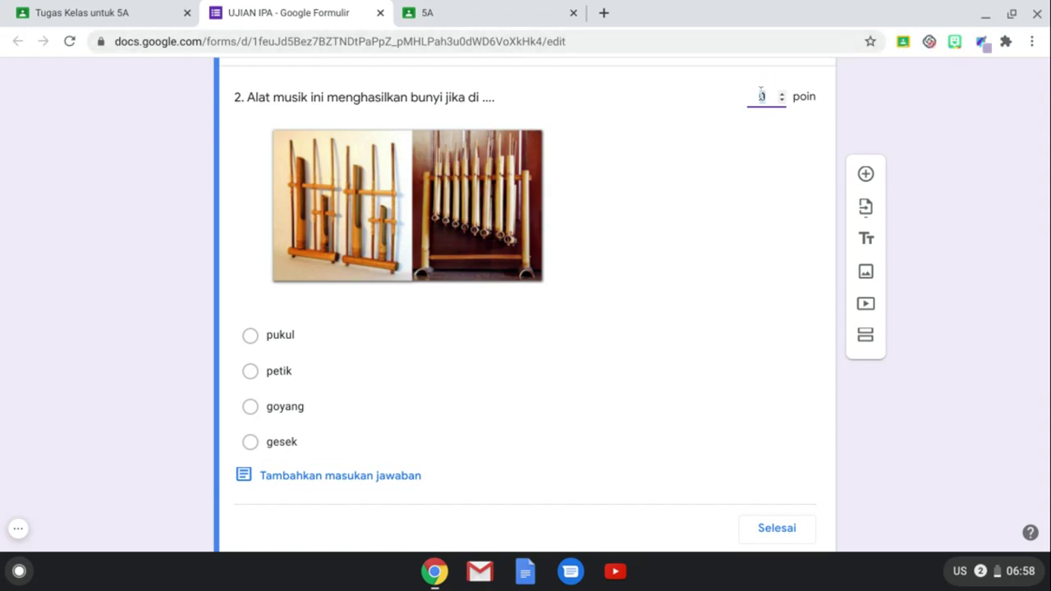
{"action": "type", "text": "10"}
{"action": "left_click", "coordinate": [285, 408]}
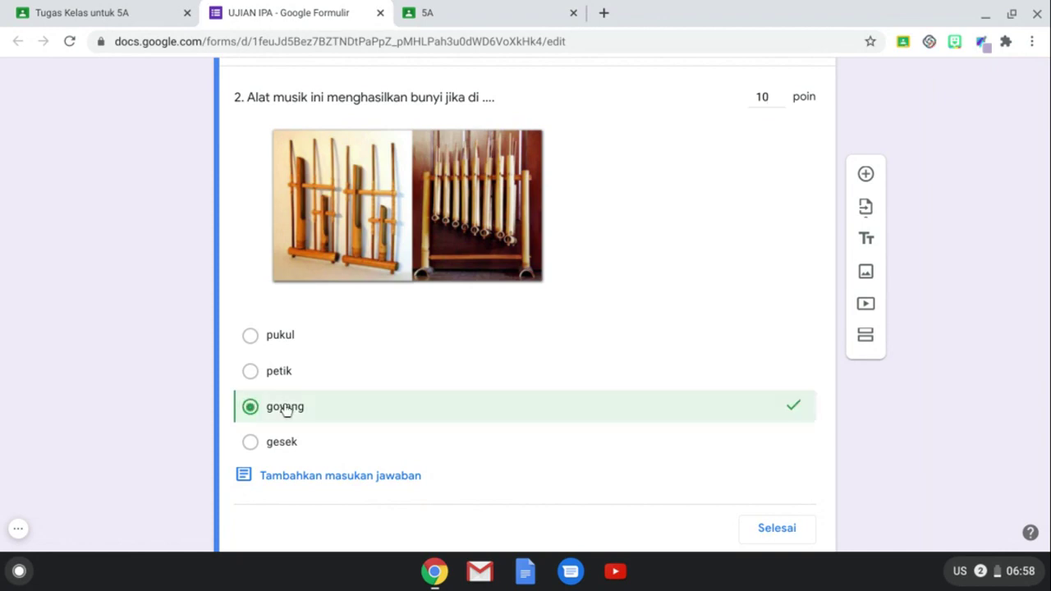
{"action": "scroll", "coordinate": [285, 408], "scroll_direction": "down", "scroll_amount": 2}
{"action": "scroll", "coordinate": [285, 408], "scroll_direction": "down", "scroll_amount": 3}
{"action": "scroll", "coordinate": [285, 408], "scroll_direction": "down", "scroll_amount": 1}
{"action": "scroll", "coordinate": [528, 337], "scroll_direction": "down", "scroll_amount": 1}
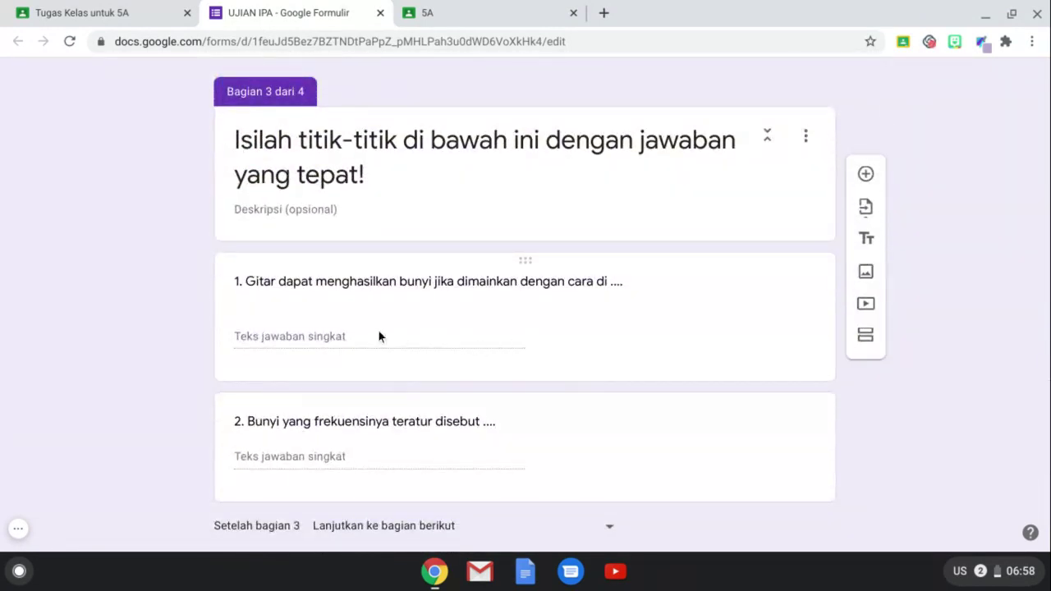
Step: Make the guitar question worth 25 points, accepting petik, PETIK and Petik
{"action": "scroll", "coordinate": [379, 336], "scroll_direction": "down", "scroll_amount": 1}
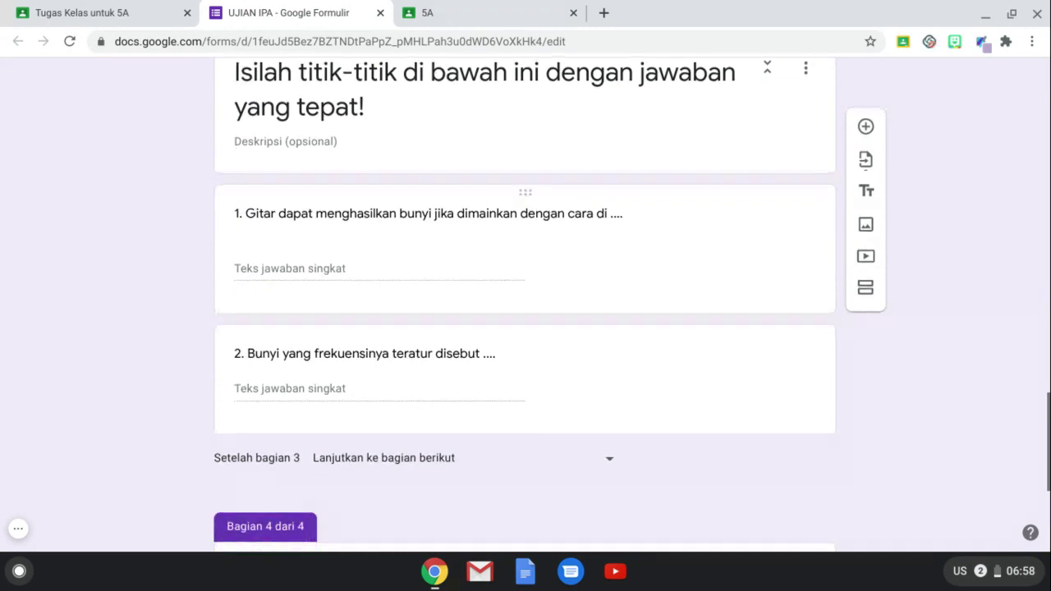
{"action": "left_click", "coordinate": [286, 267]}
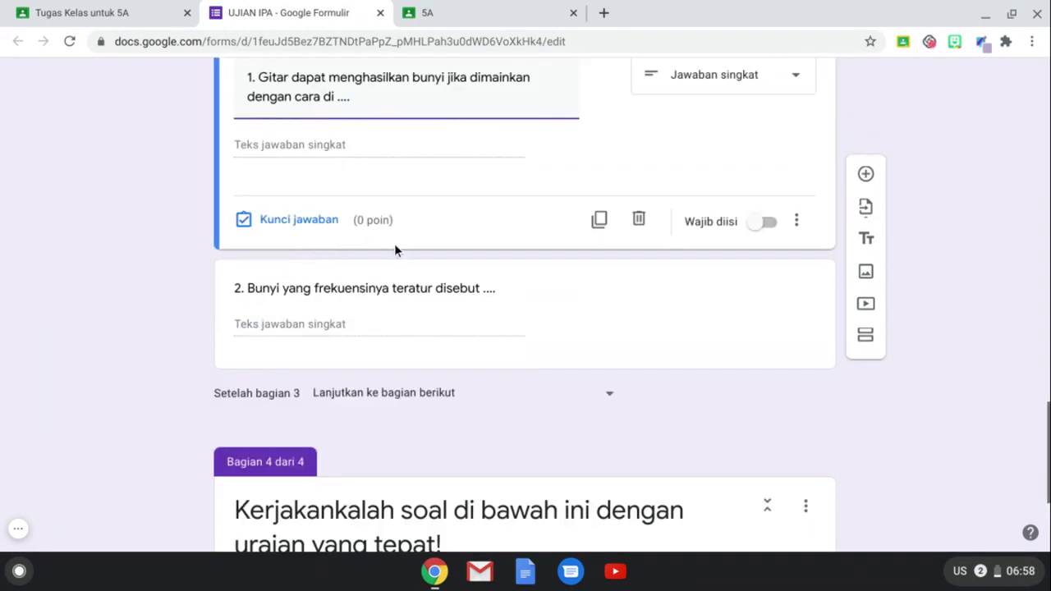
{"action": "scroll", "coordinate": [492, 165], "scroll_direction": "up", "scroll_amount": 2}
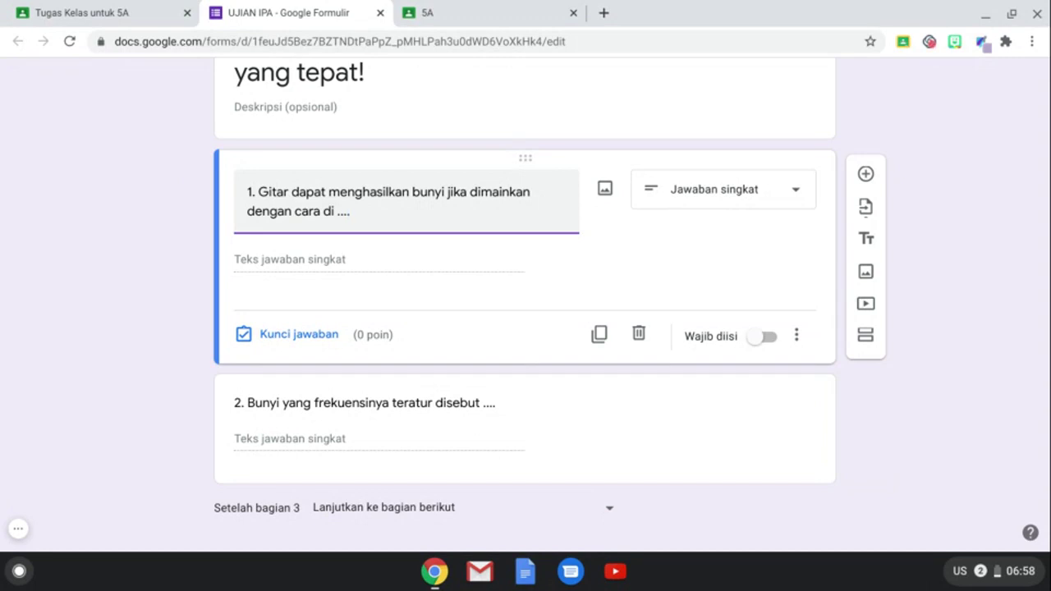
{"action": "left_click", "coordinate": [320, 335]}
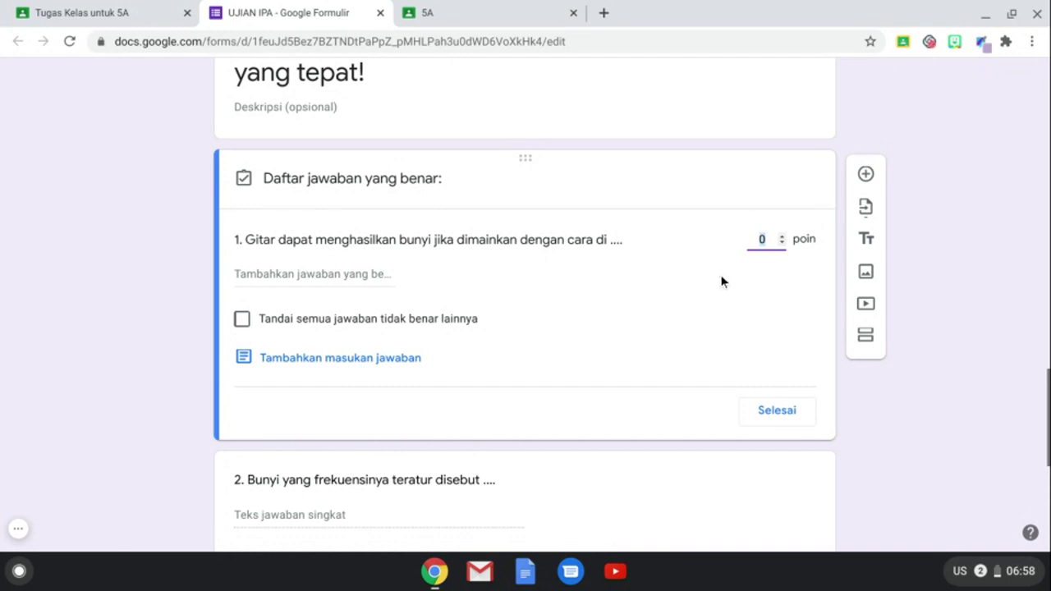
{"action": "type", "text": "25"}
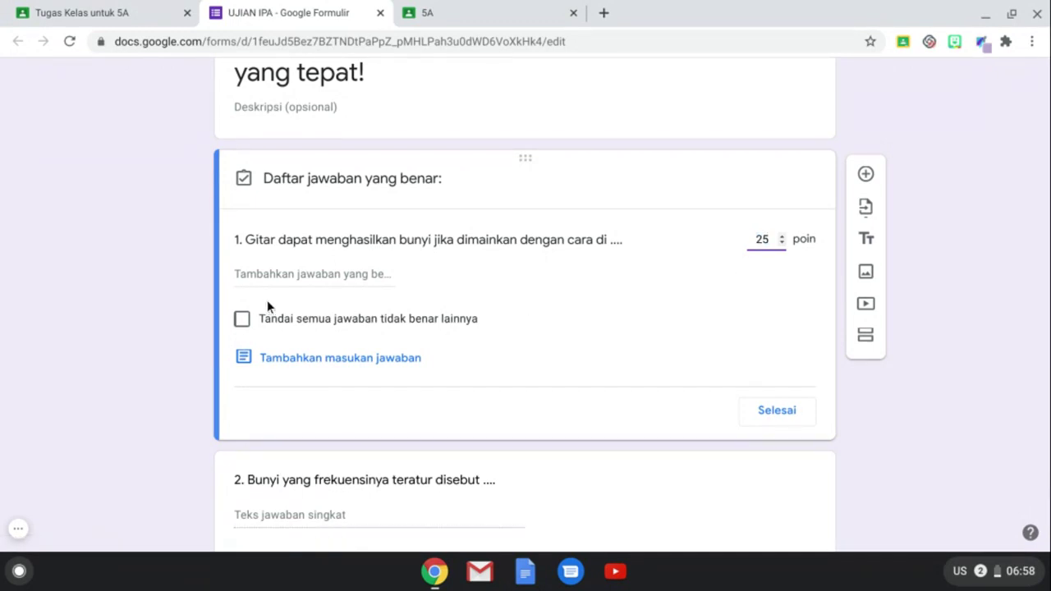
{"action": "left_click", "coordinate": [288, 276]}
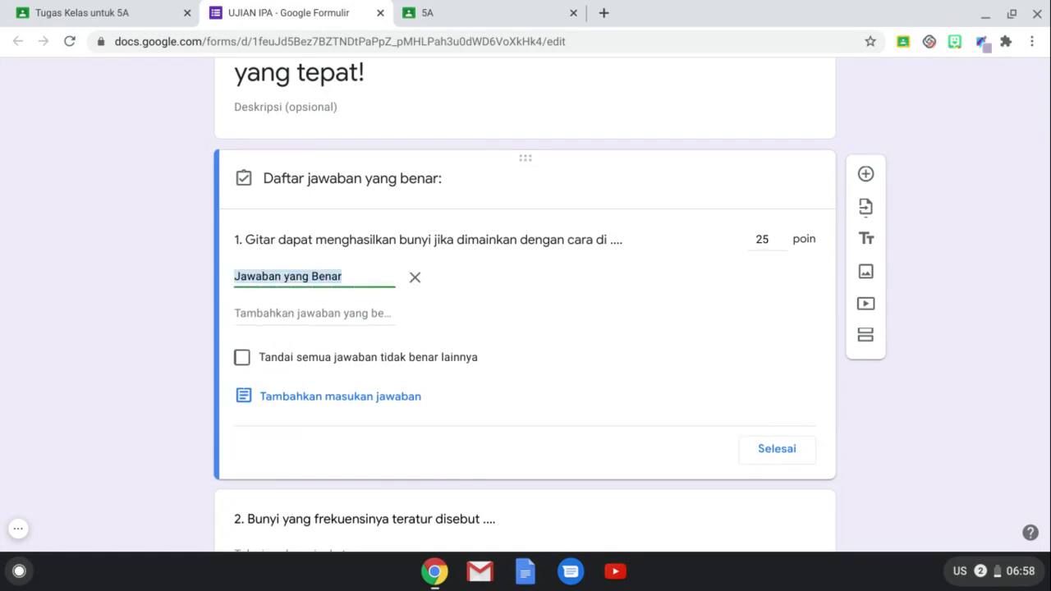
{"action": "type", "text": "petik"}
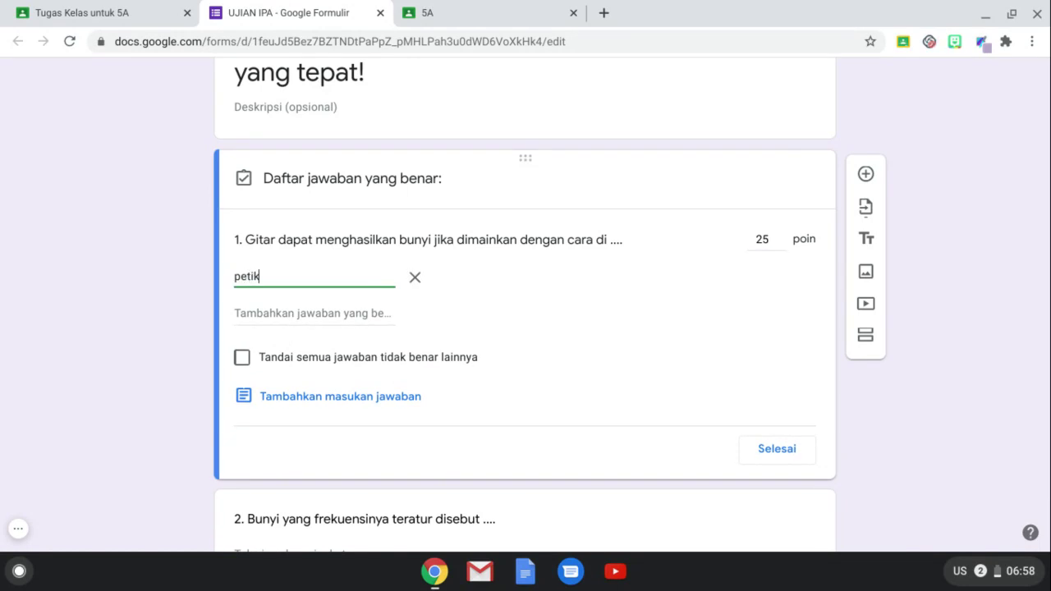
{"action": "left_click", "coordinate": [283, 315]}
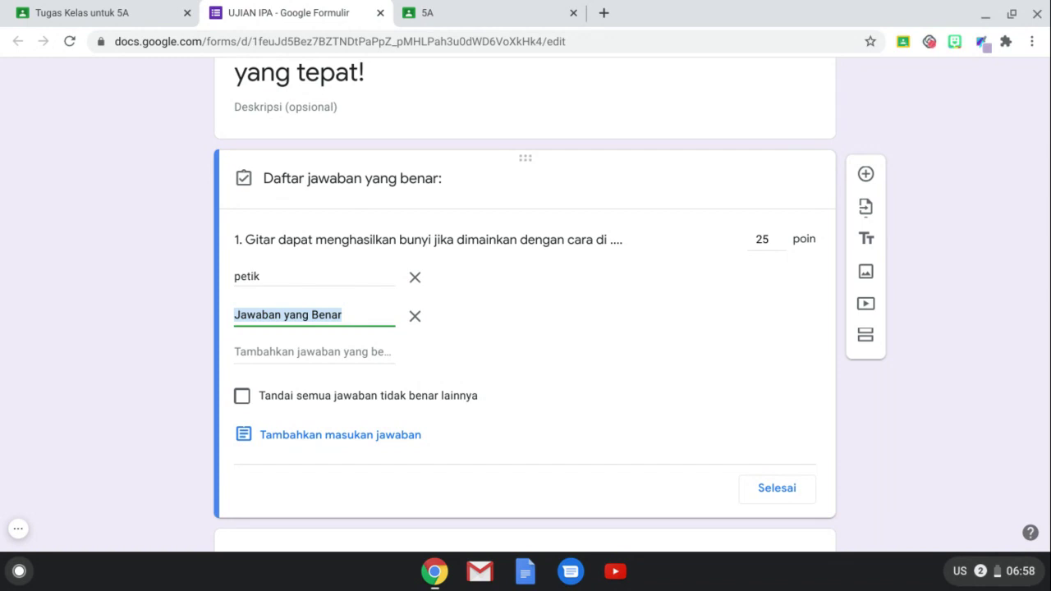
{"action": "type", "text": "PET"}
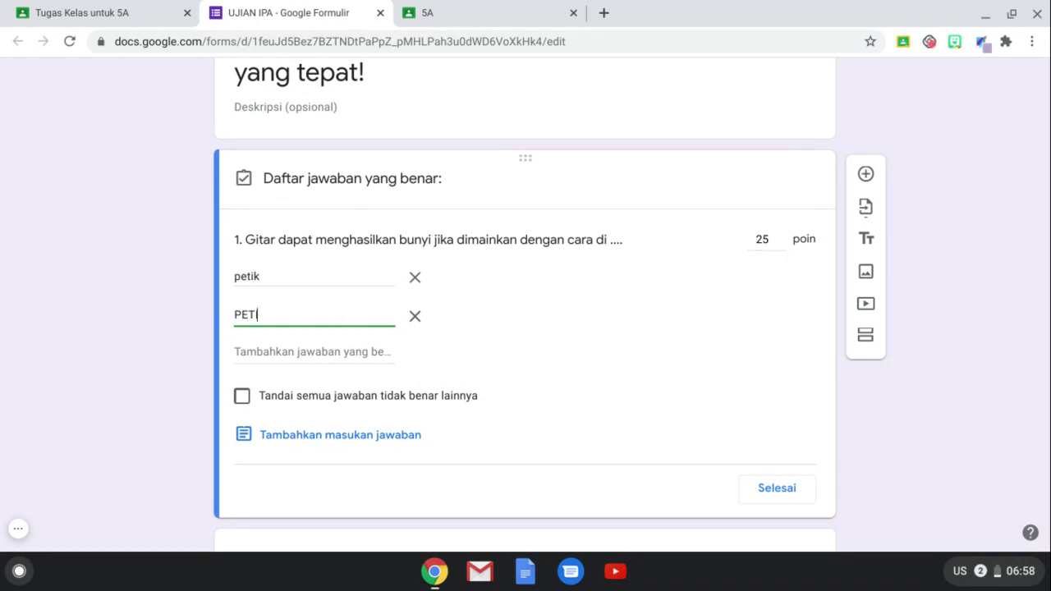
{"action": "type", "text": "IK"}
{"action": "left_click", "coordinate": [265, 359]}
{"action": "type", "text": "P"}
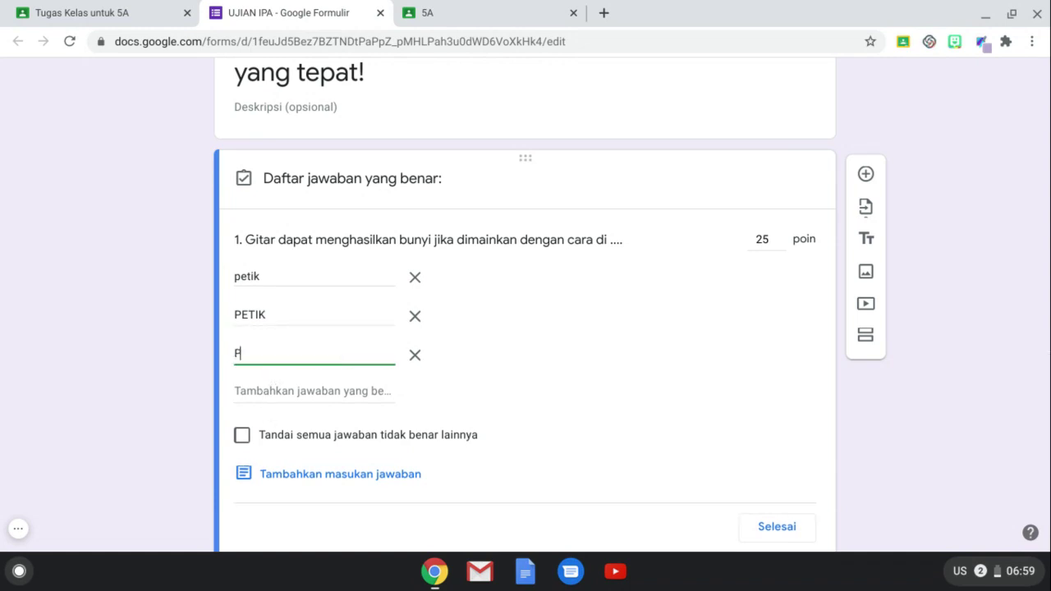
{"action": "type", "text": "etik"}
{"action": "scroll", "coordinate": [508, 345], "scroll_direction": "down", "scroll_amount": 1}
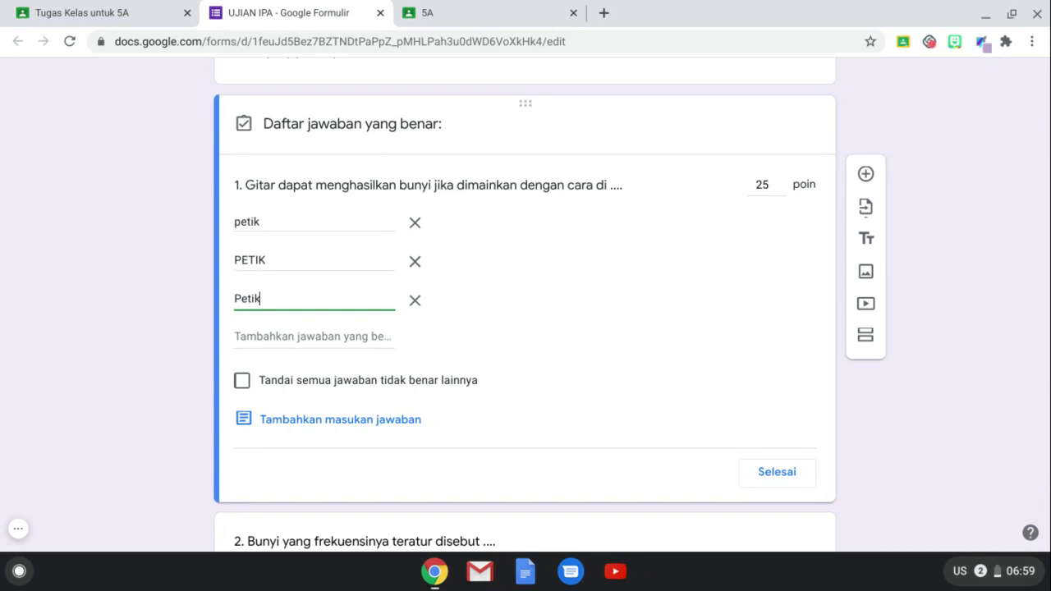
{"action": "scroll", "coordinate": [406, 320], "scroll_direction": "down", "scroll_amount": 4}
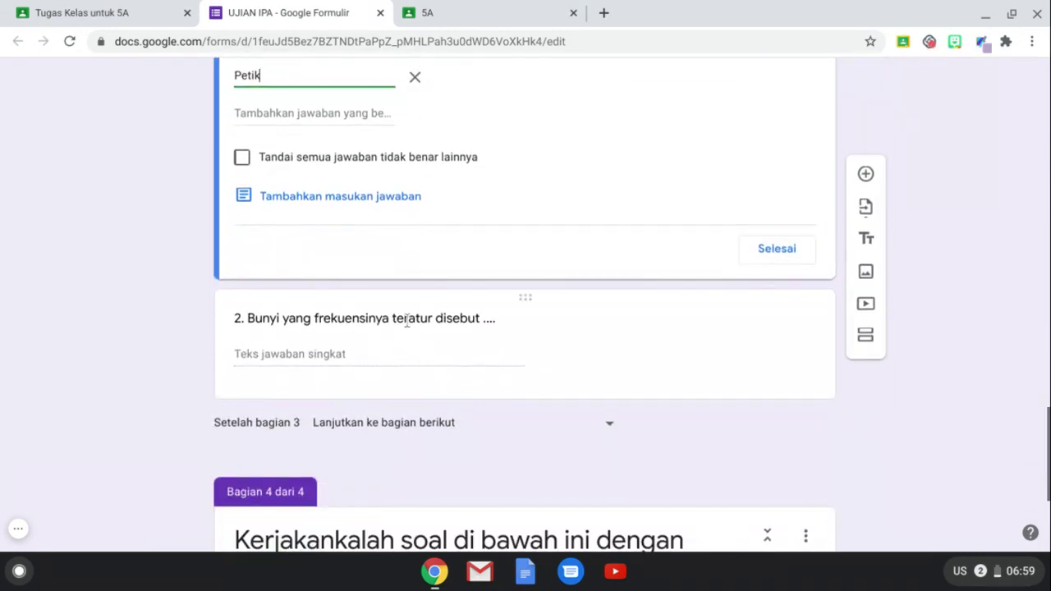
Step: Make section 3's question 2 worth 25 points, accepting nada, NADA and Nada
{"action": "left_click", "coordinate": [406, 320]}
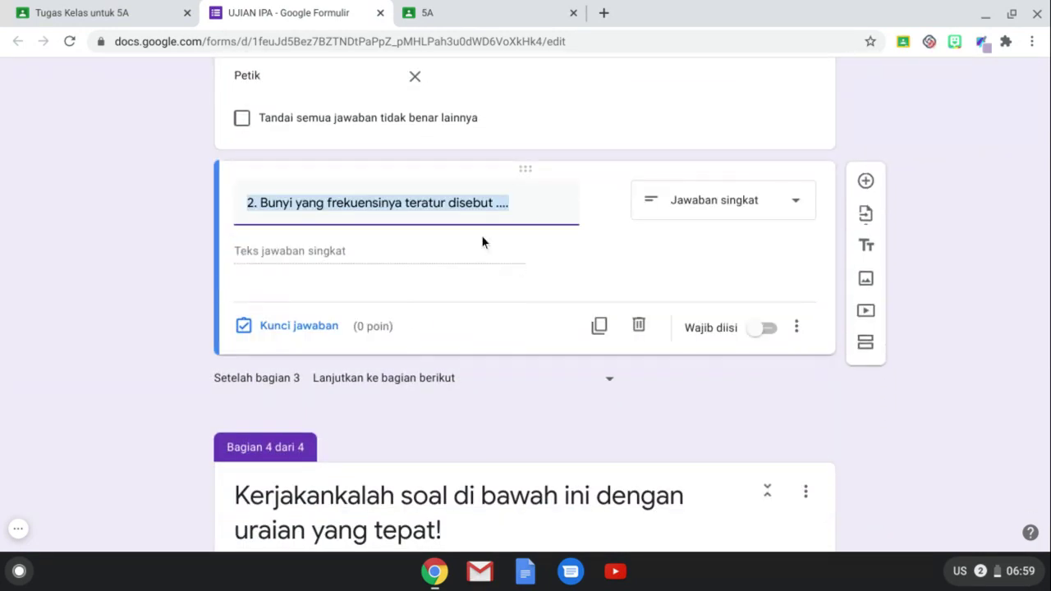
{"action": "left_click", "coordinate": [313, 327]}
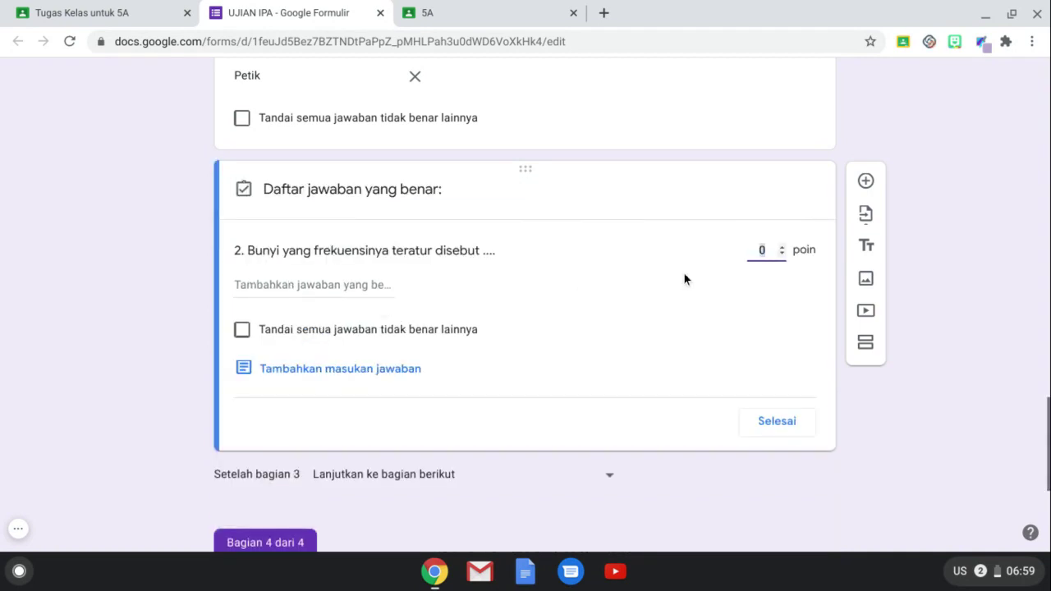
{"action": "type", "text": "25"}
{"action": "left_click", "coordinate": [343, 279]}
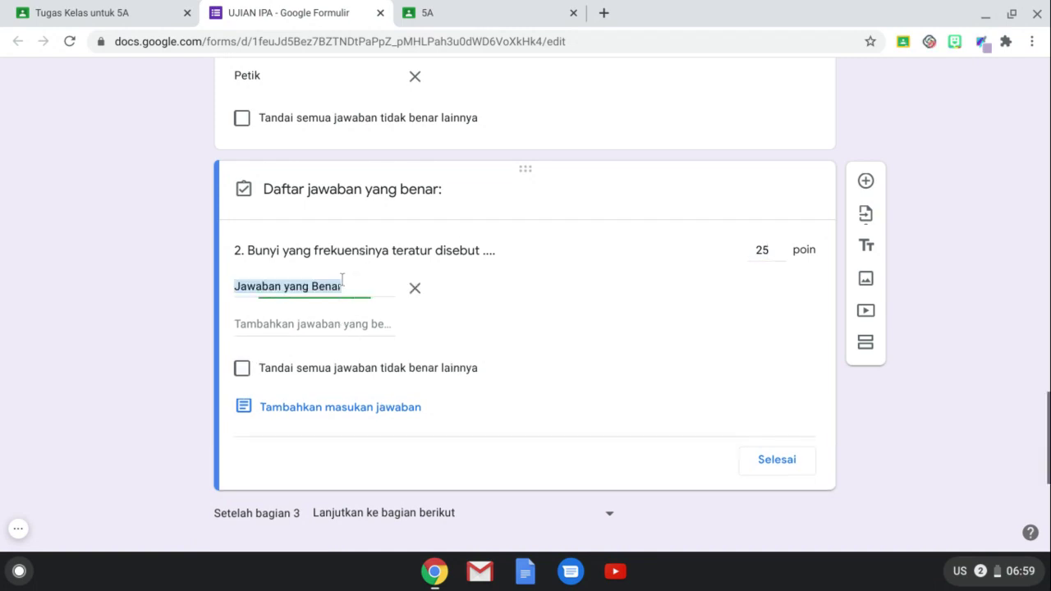
{"action": "type", "text": "na"}
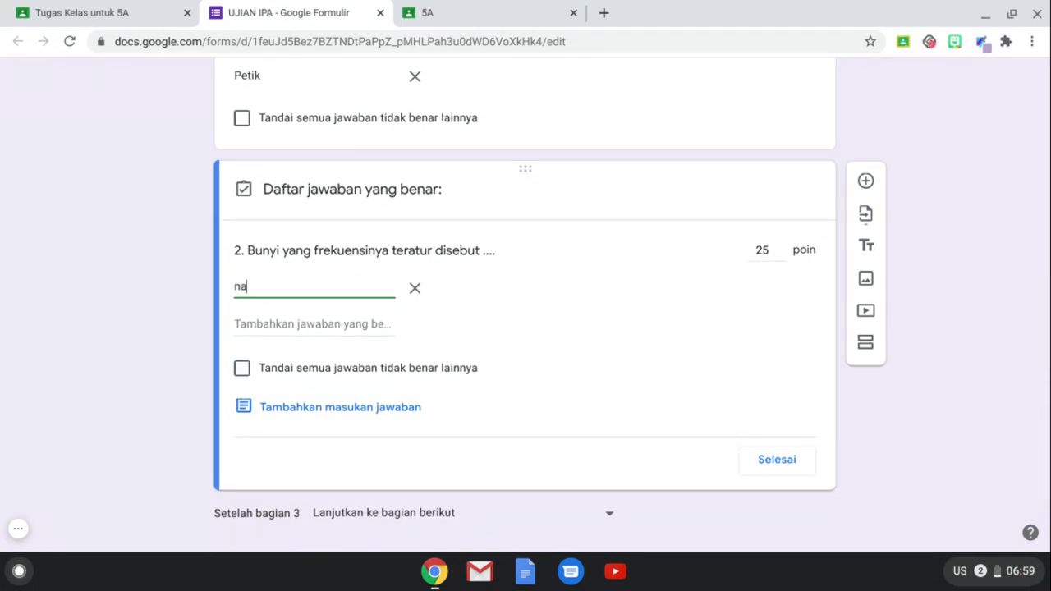
{"action": "type", "text": "da"}
{"action": "left_click", "coordinate": [259, 322]}
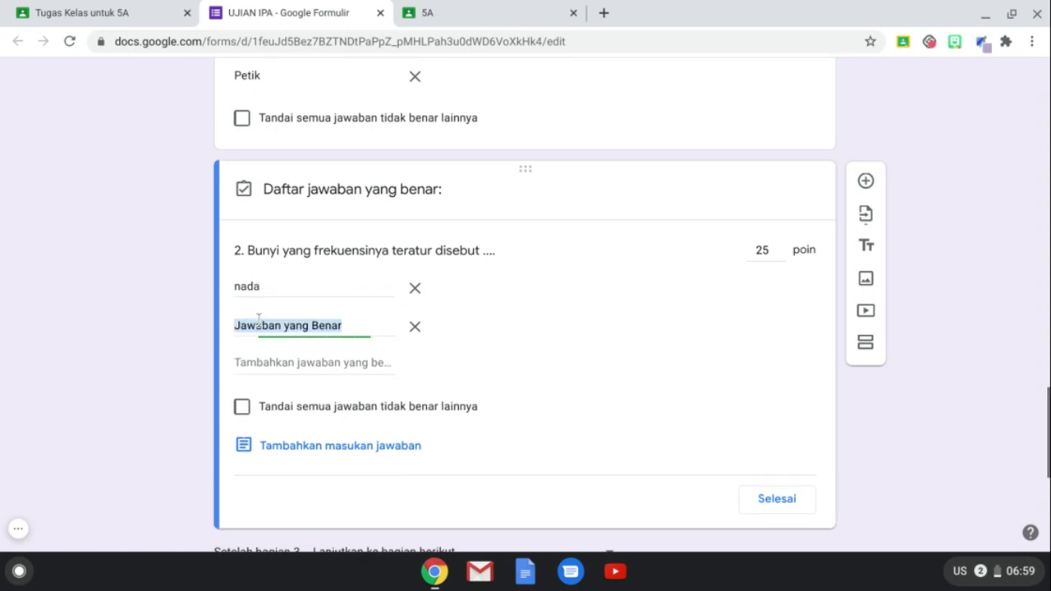
{"action": "type", "text": "NADA"}
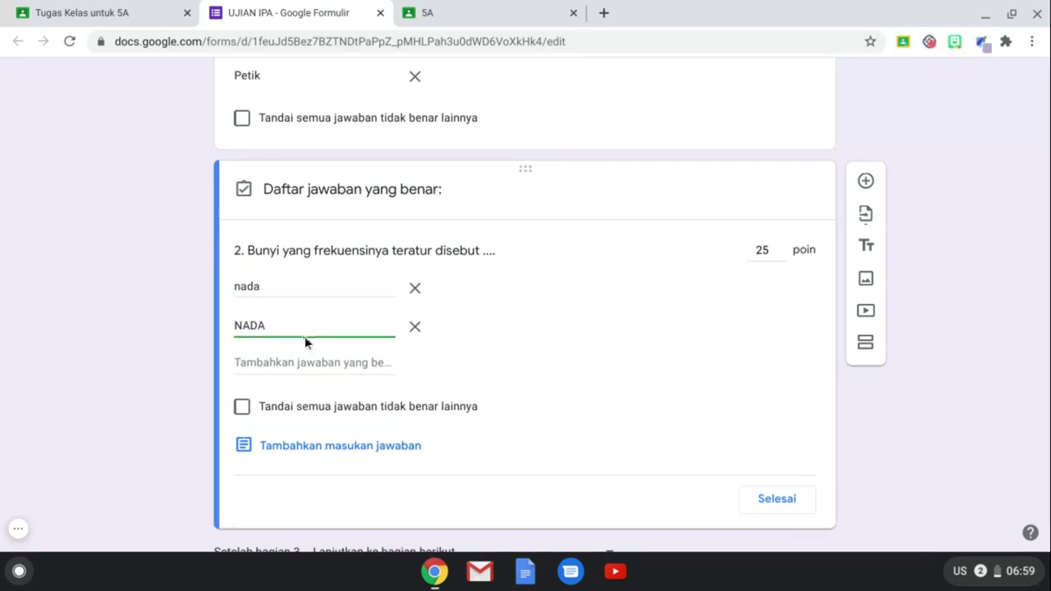
{"action": "left_click", "coordinate": [296, 362]}
{"action": "type", "text": "N"}
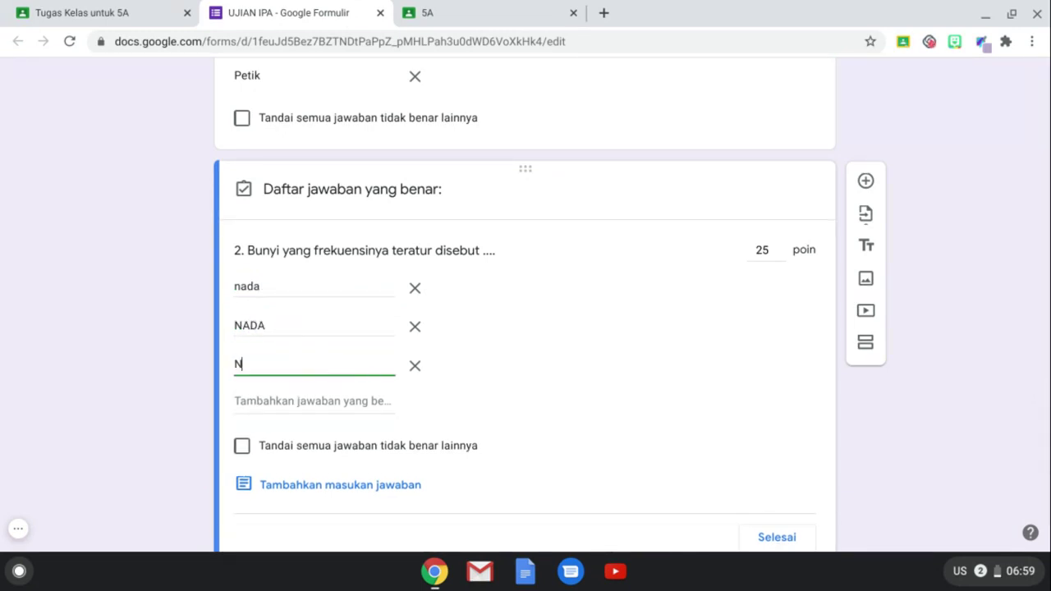
{"action": "type", "text": "ada"}
{"action": "scroll", "coordinate": [629, 339], "scroll_direction": "down", "scroll_amount": 3}
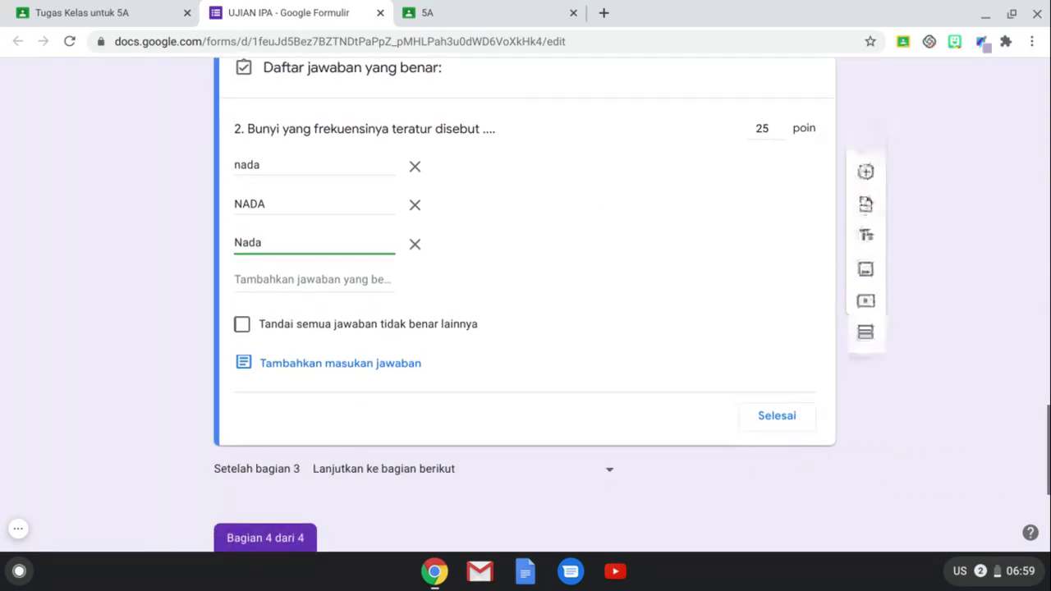
{"action": "scroll", "coordinate": [525, 304], "scroll_direction": "down", "scroll_amount": 5}
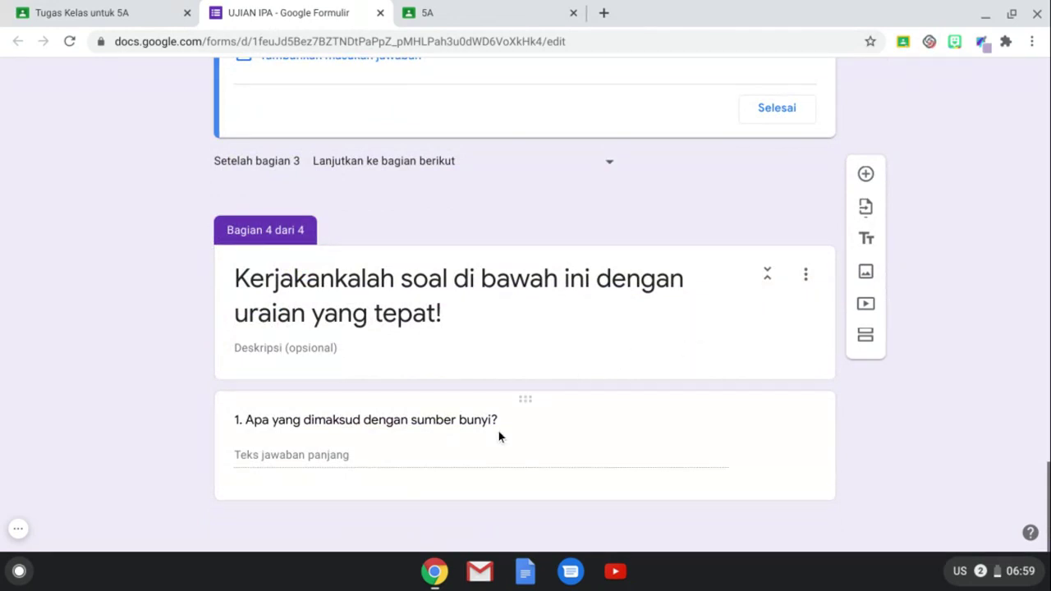
Step: Assign 30 points to the 'sumber bunyi' paragraph question in section 4
{"action": "left_click", "coordinate": [460, 413]}
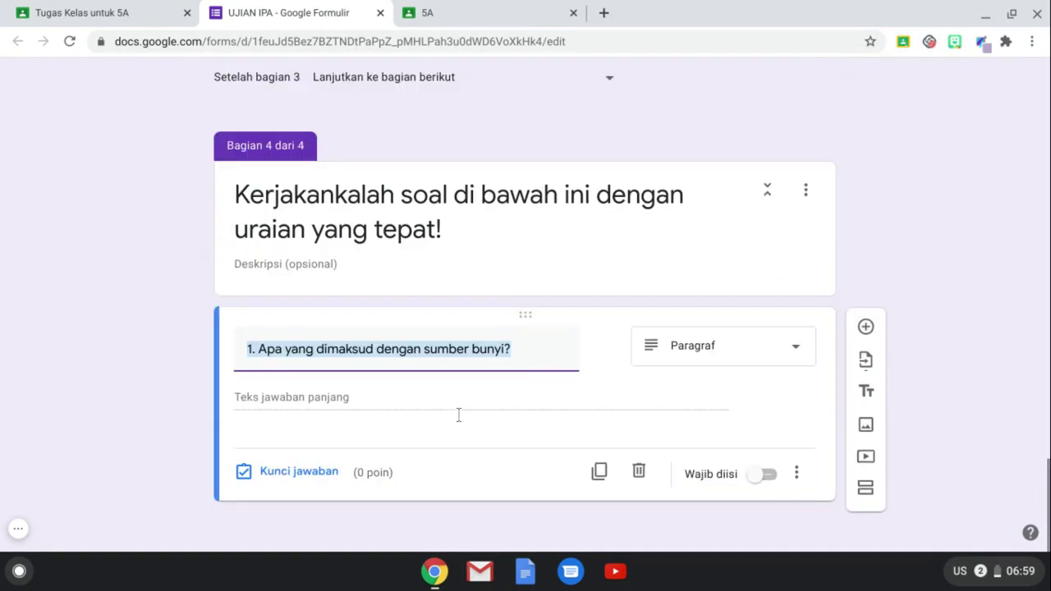
{"action": "left_click", "coordinate": [309, 474]}
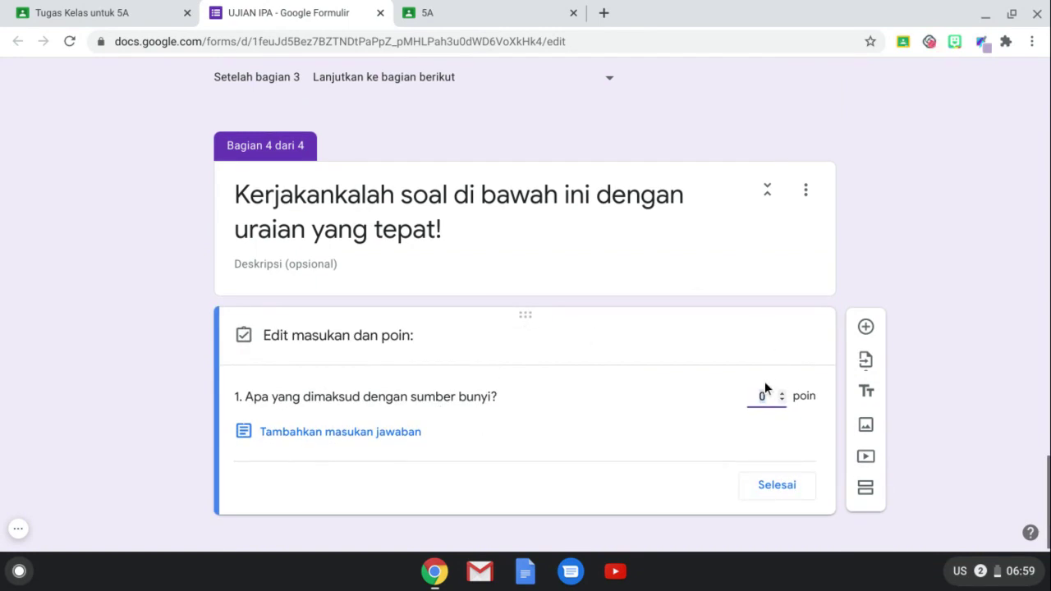
{"action": "type", "text": "30"}
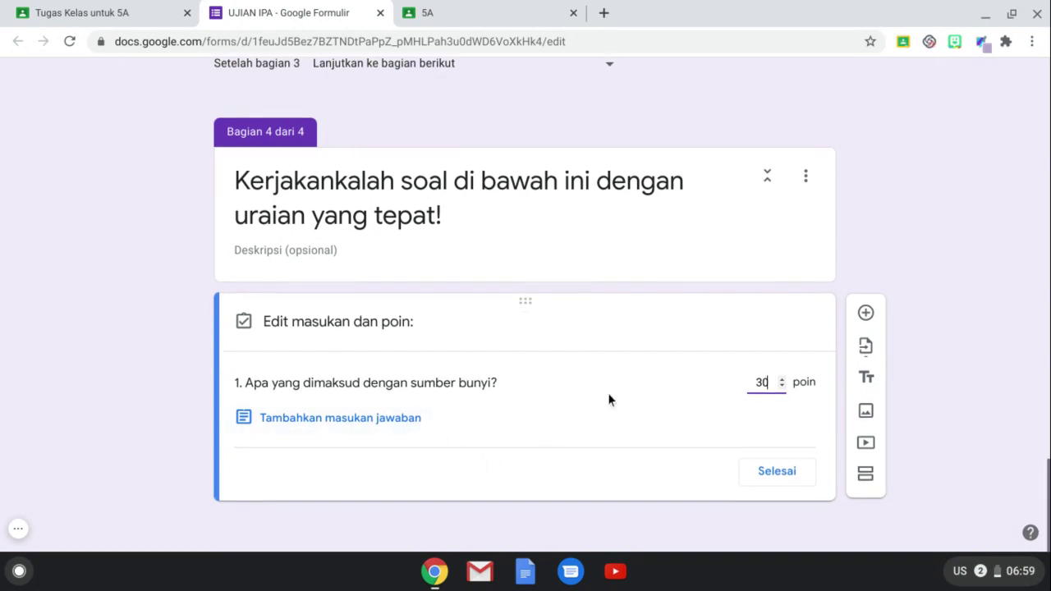
{"action": "scroll", "coordinate": [891, 316], "scroll_direction": "up", "scroll_amount": 7}
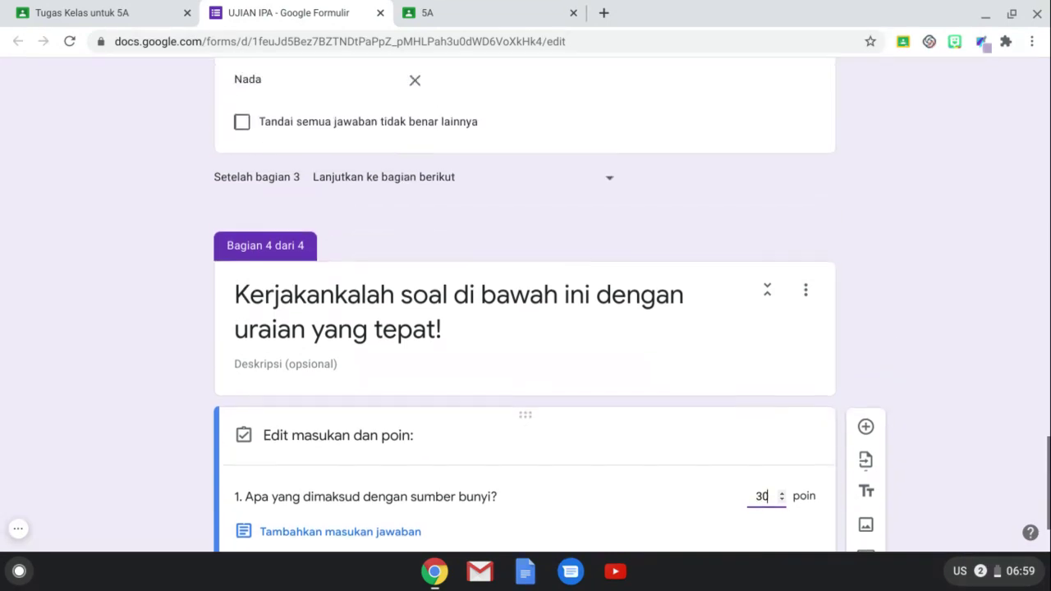
{"action": "scroll", "coordinate": [525, 304], "scroll_direction": "up", "scroll_amount": 5}
{"action": "scroll", "coordinate": [526, 304], "scroll_direction": "up", "scroll_amount": 5}
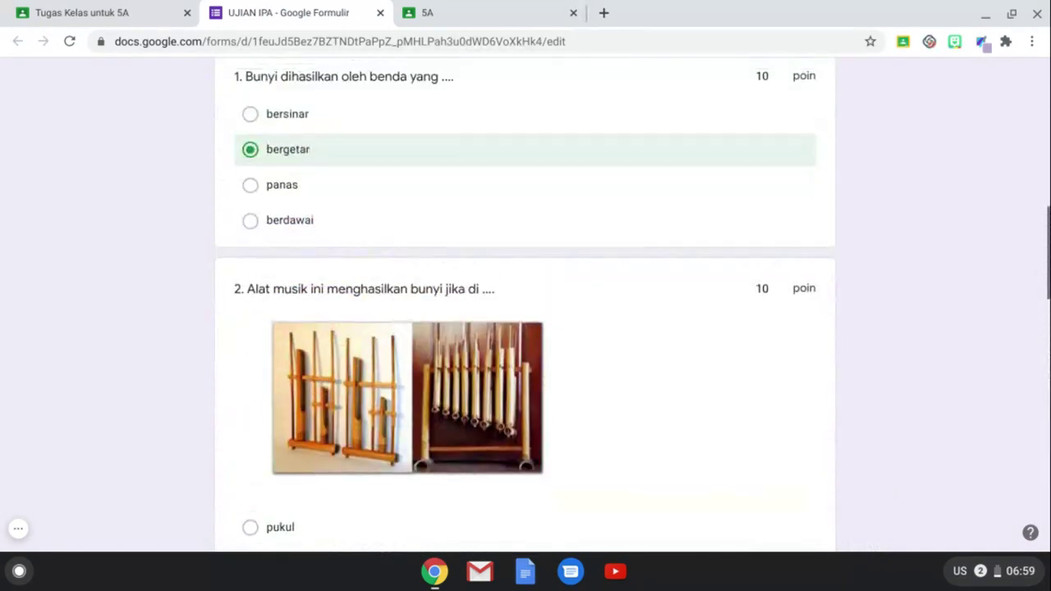
{"action": "scroll", "coordinate": [526, 304], "scroll_direction": "up", "scroll_amount": 2}
{"action": "scroll", "coordinate": [526, 304], "scroll_direction": "up", "scroll_amount": 5}
{"action": "scroll", "coordinate": [526, 304], "scroll_direction": "up", "scroll_amount": 3}
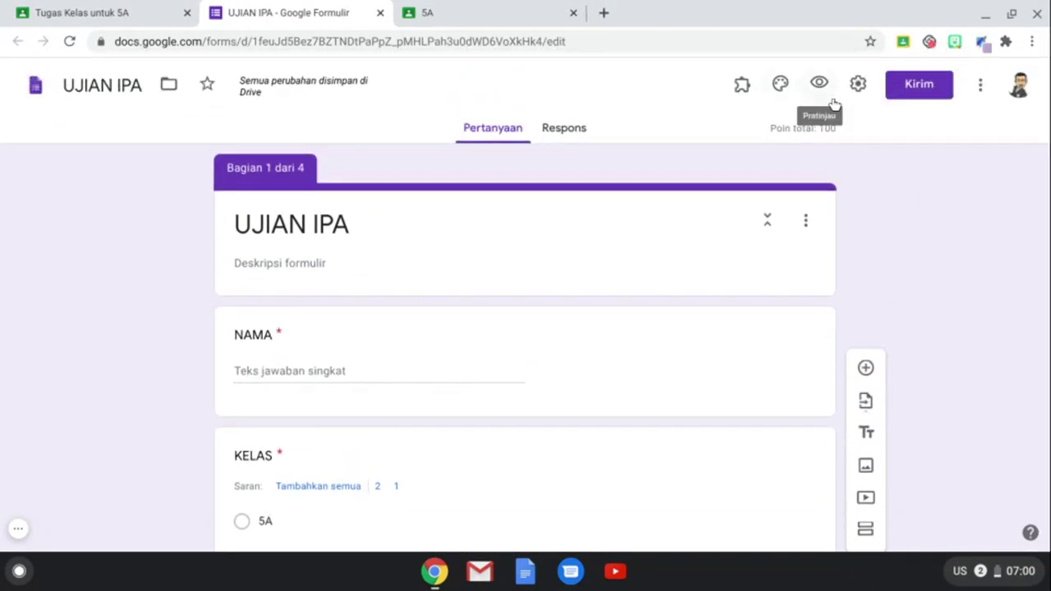
Step: Limit to 1 response; confirmation: 'Terima kasih sudah mengerjakan ujian. Nilai kamu sudah tersimpan'
{"action": "left_click", "coordinate": [858, 87]}
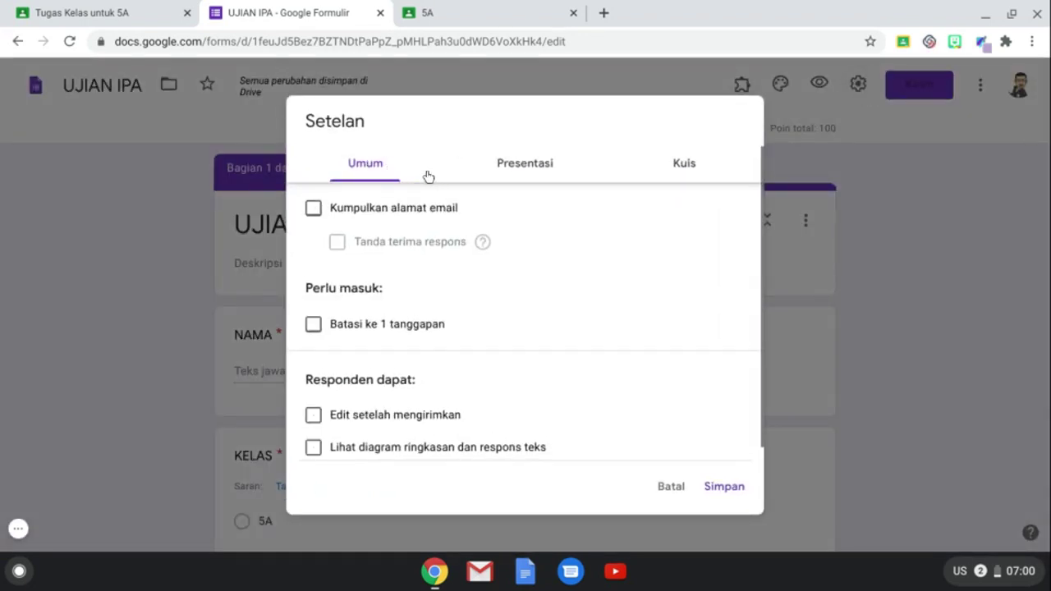
{"action": "left_click", "coordinate": [322, 327]}
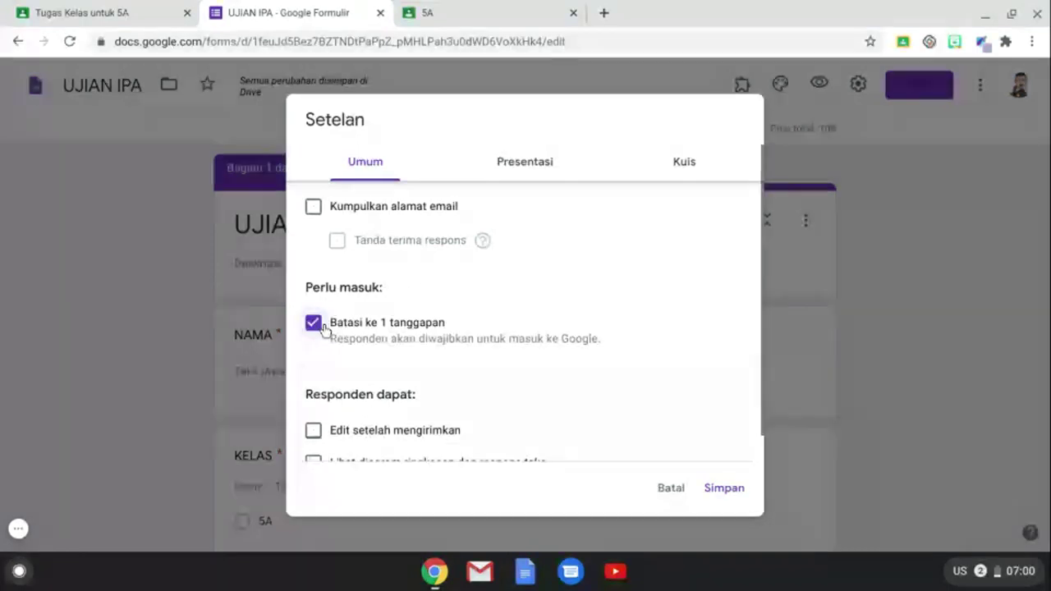
{"action": "left_click", "coordinate": [520, 171]}
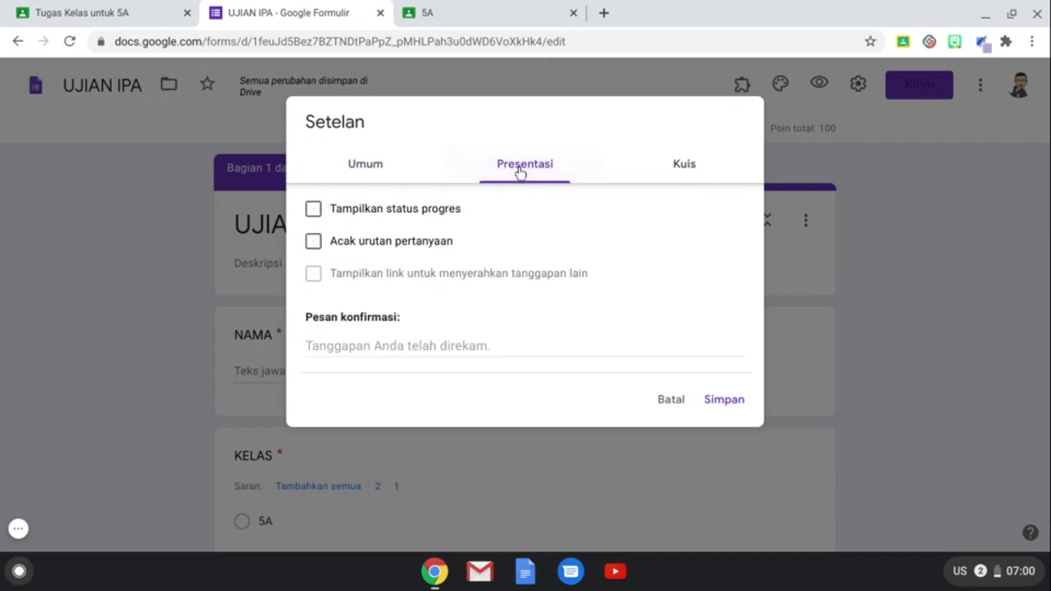
{"action": "left_click", "coordinate": [398, 348]}
{"action": "type", "text": "T"}
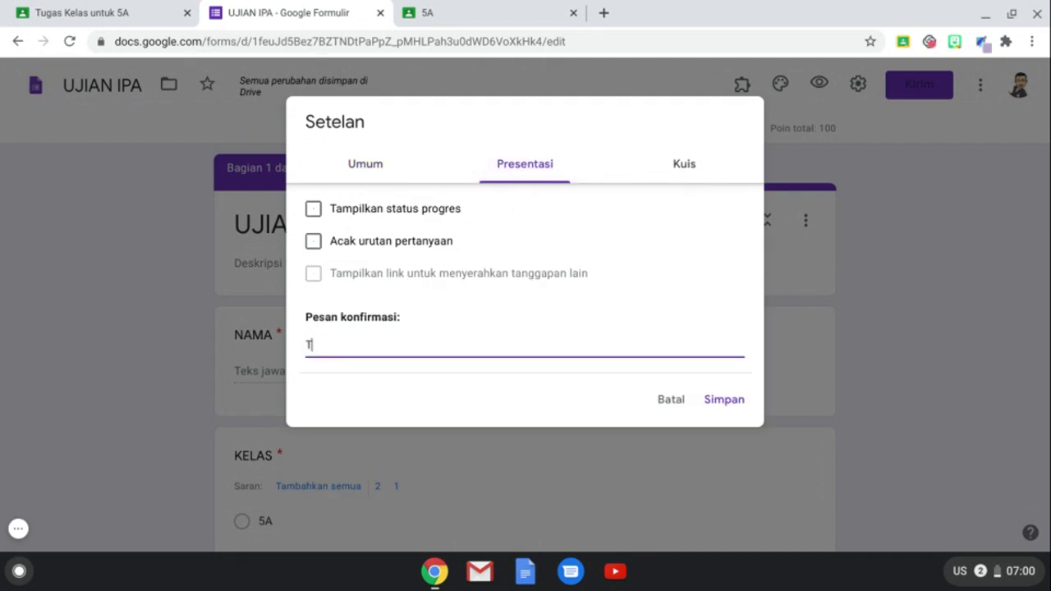
{"action": "type", "text": "erima k"}
{"action": "key", "text": "BackSpace"}
{"action": "type", "text": "ma kasih sudah"}
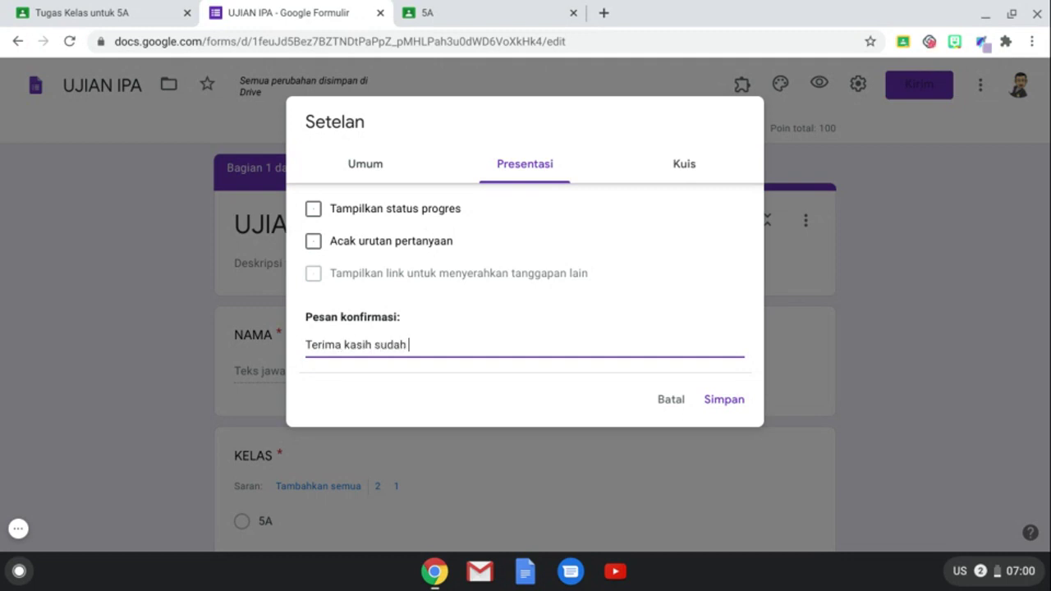
{"action": "type", "text": " mengerjakan uj"}
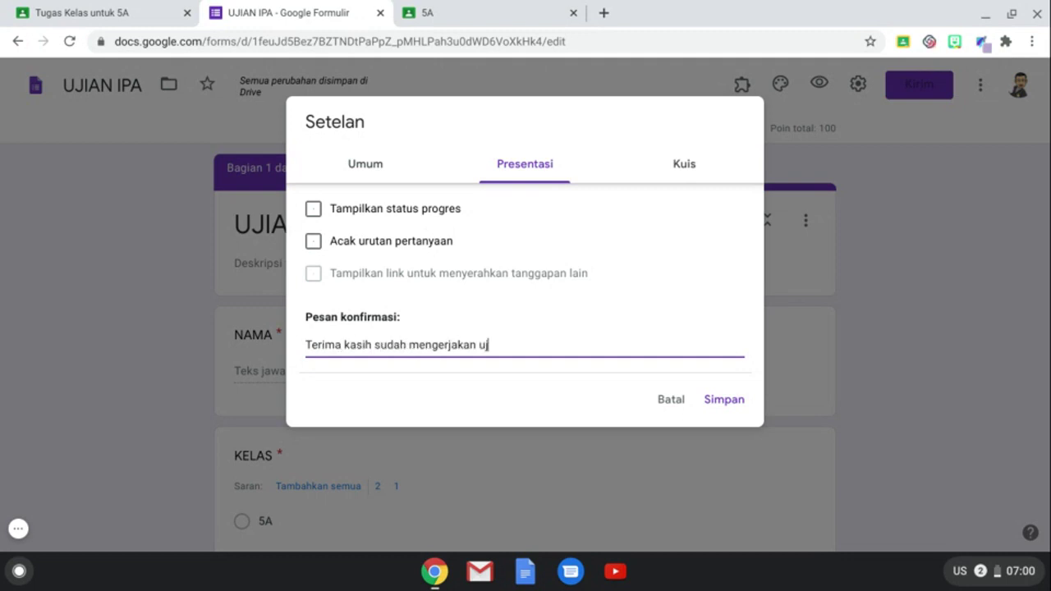
{"action": "type", "text": "ian. N"}
{"action": "type", "text": "ilai"}
{"action": "type", "text": " kamu sud"}
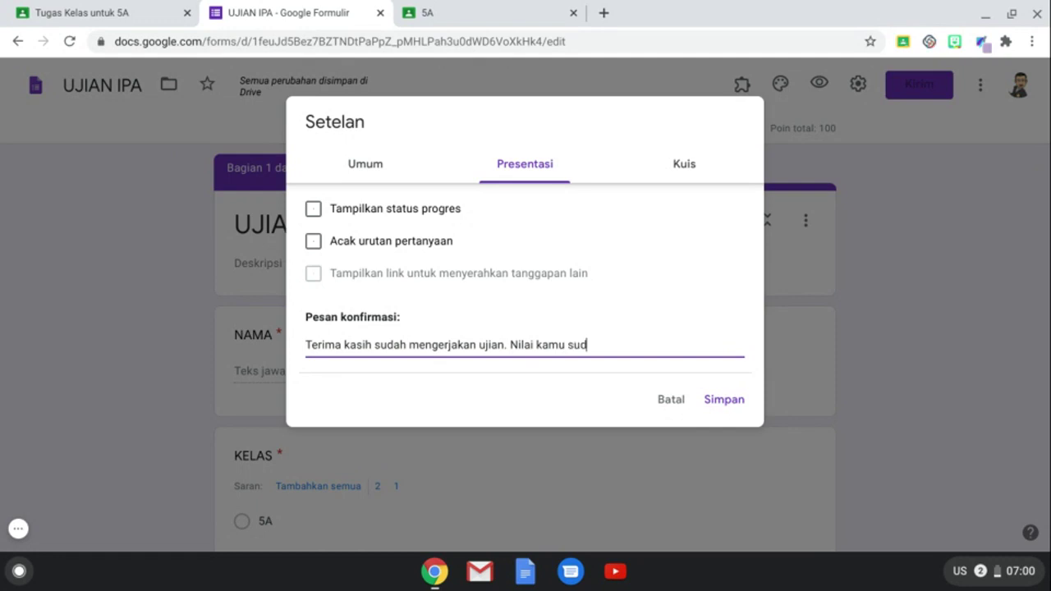
{"action": "type", "text": "ah tersimpan"}
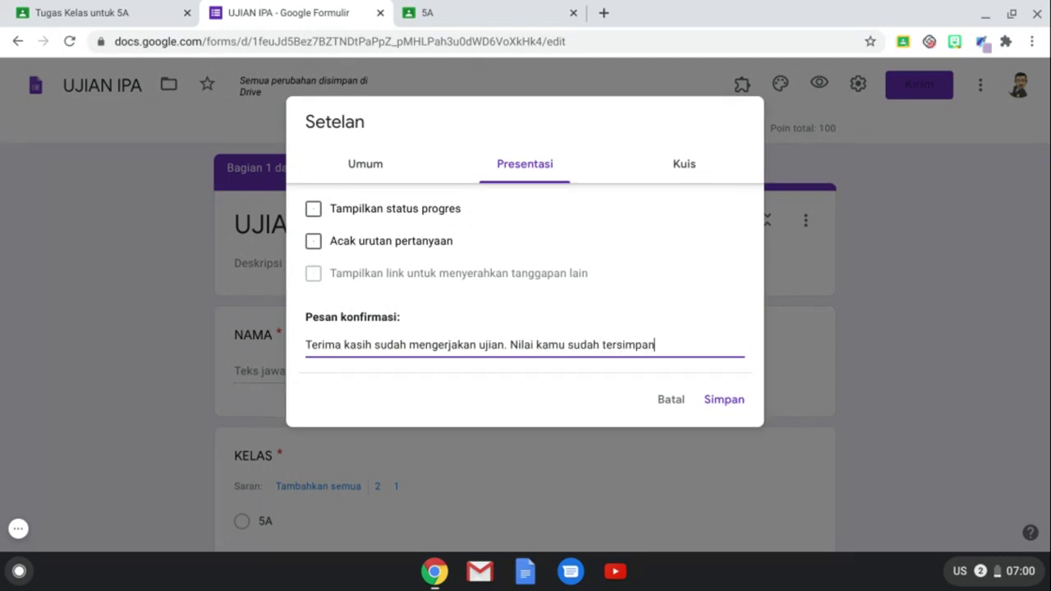
Step: Set quiz grades to release 'Nanti, setelah peninjauan manual', showing missed questions, correct answers and points
{"action": "left_click", "coordinate": [688, 173]}
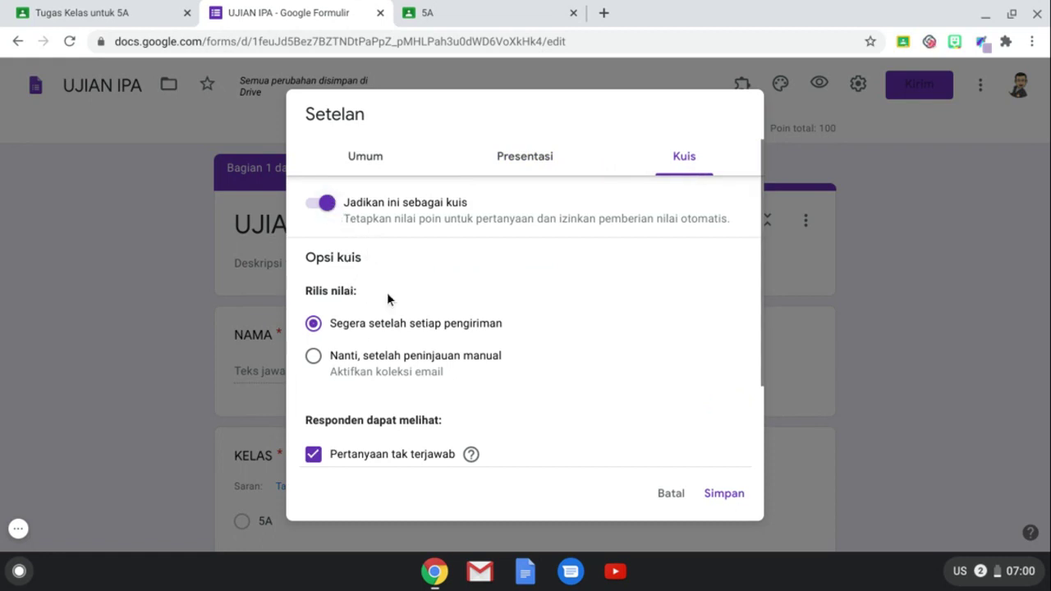
{"action": "left_click", "coordinate": [313, 356]}
{"action": "scroll", "coordinate": [506, 322], "scroll_direction": "down", "scroll_amount": 2}
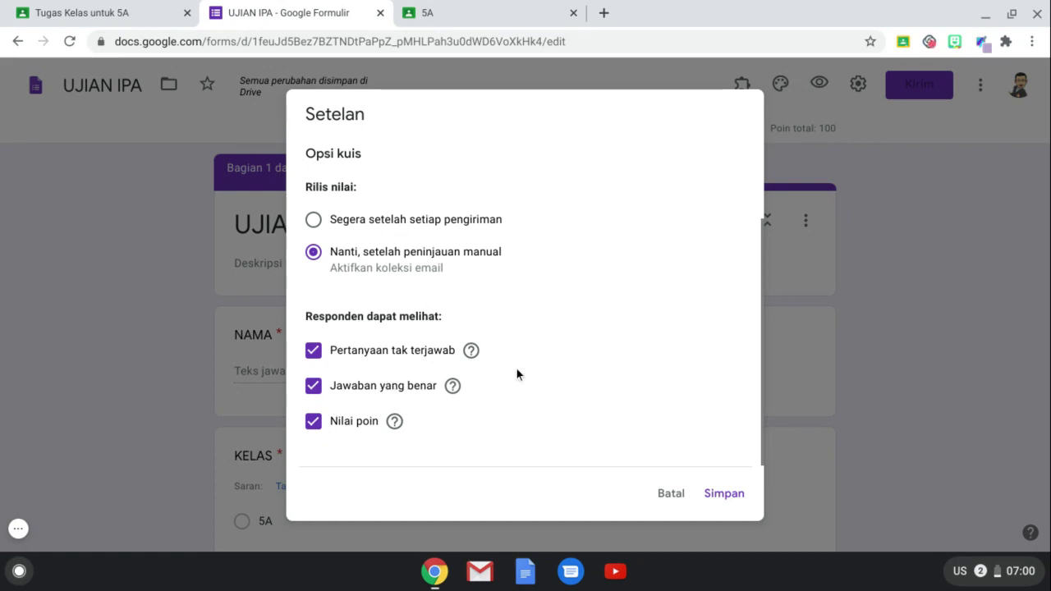
{"action": "scroll", "coordinate": [516, 368], "scroll_direction": "down", "scroll_amount": 1}
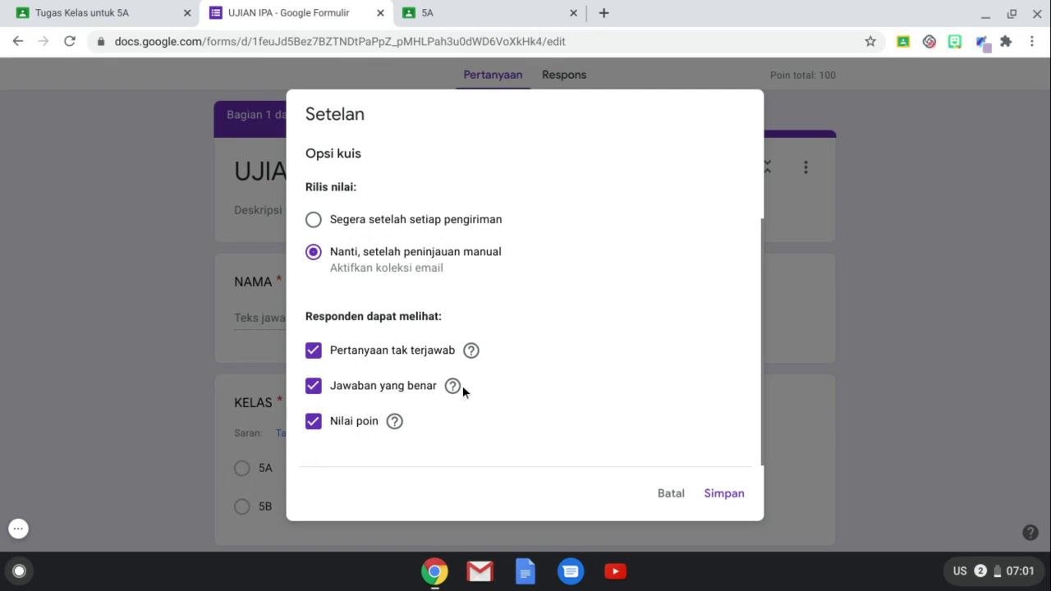
{"action": "mouse_move", "coordinate": [462, 385]}
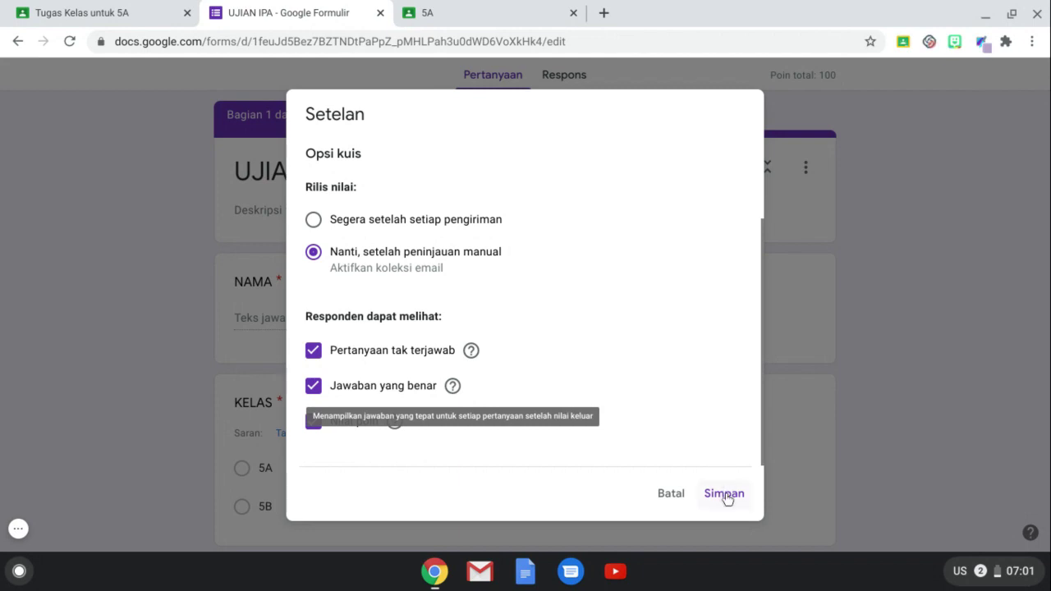
Step: Save the settings and check that the UJIAN IPA form now begins with a required email field
{"action": "left_click", "coordinate": [726, 494]}
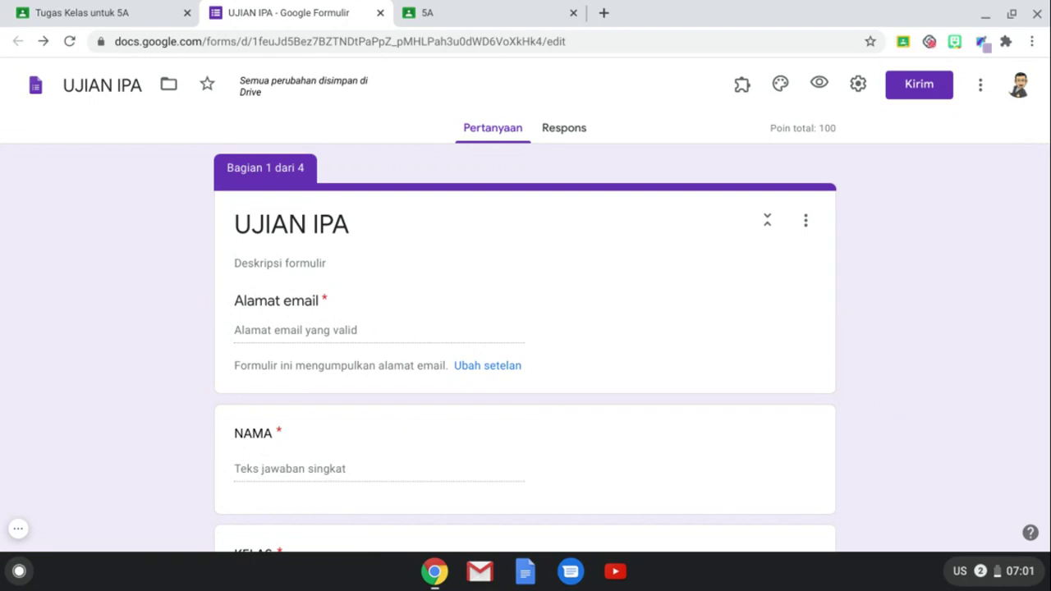
{"action": "scroll", "coordinate": [525, 328], "scroll_direction": "down", "scroll_amount": 2}
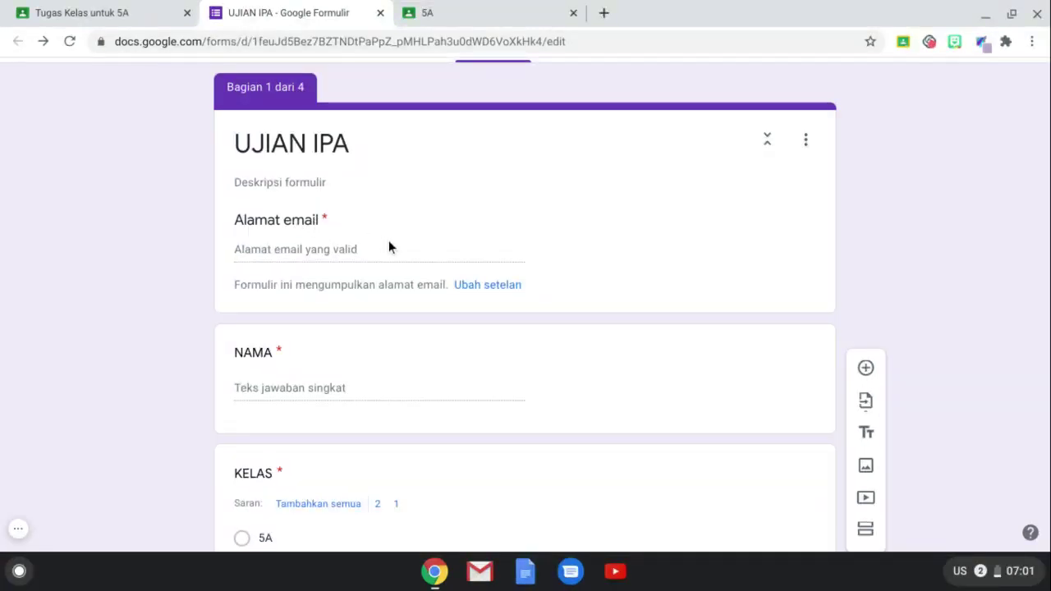
{"action": "scroll", "coordinate": [659, 203], "scroll_direction": "up", "scroll_amount": 2}
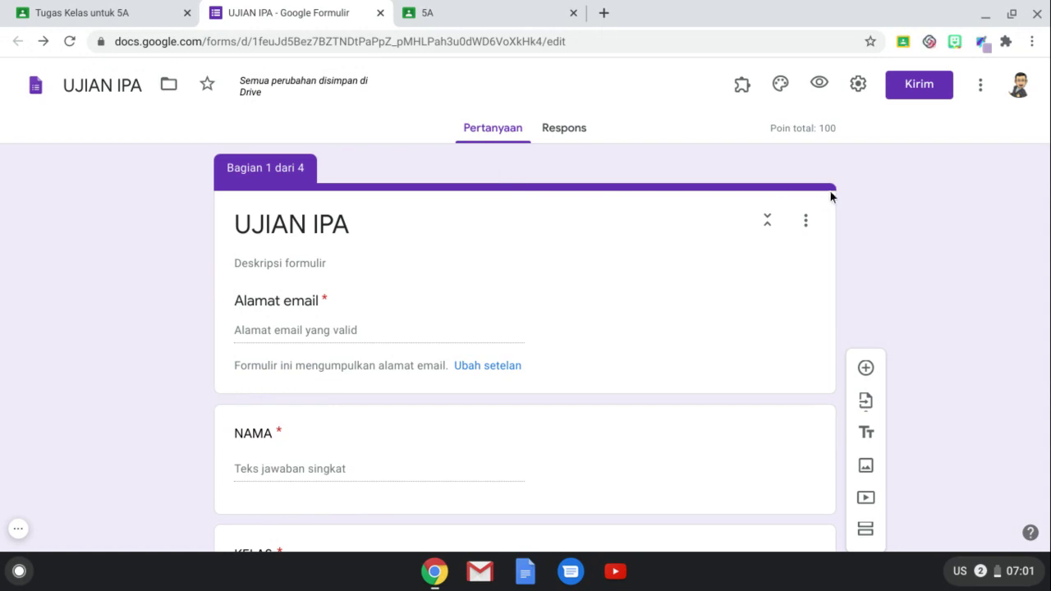
Step: Insert the colourful laboratory flask image from the Tema gallery as the form's header
{"action": "left_click", "coordinate": [783, 92]}
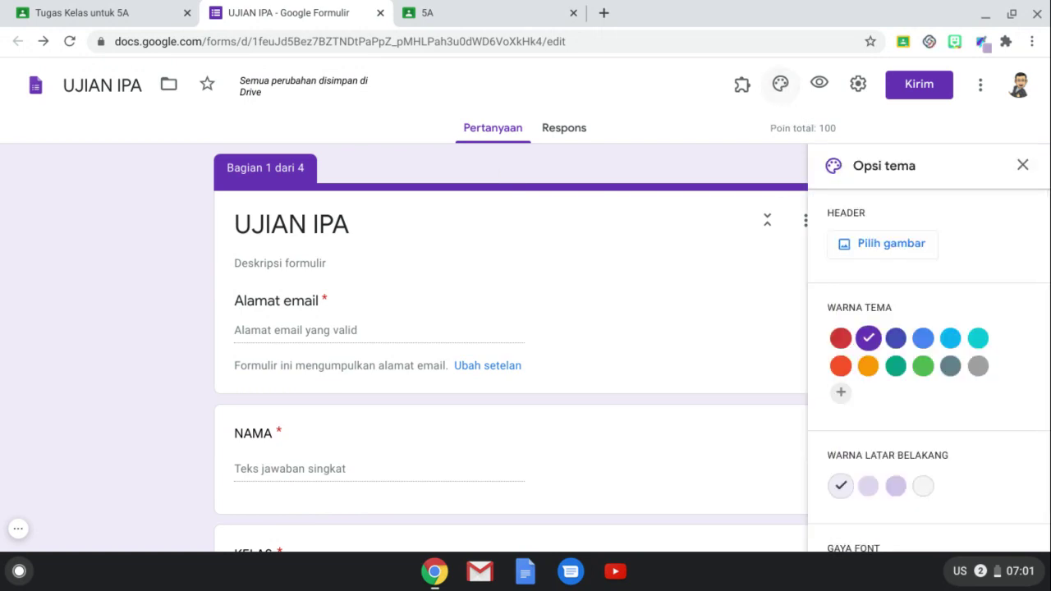
{"action": "left_click", "coordinate": [875, 245]}
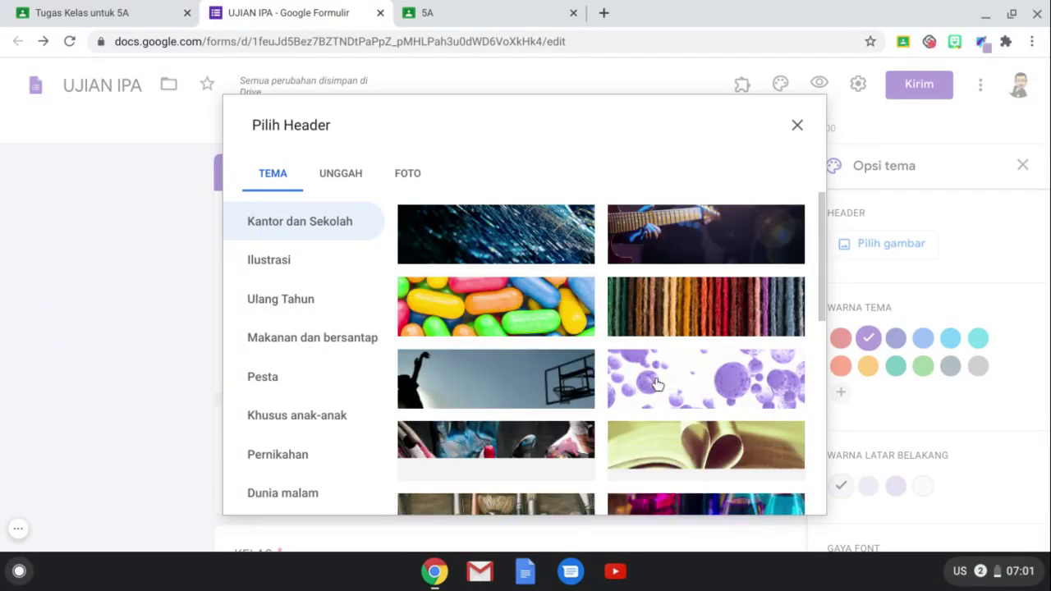
{"action": "left_click", "coordinate": [657, 500]}
{"action": "scroll", "coordinate": [706, 444], "scroll_direction": "down", "scroll_amount": 2}
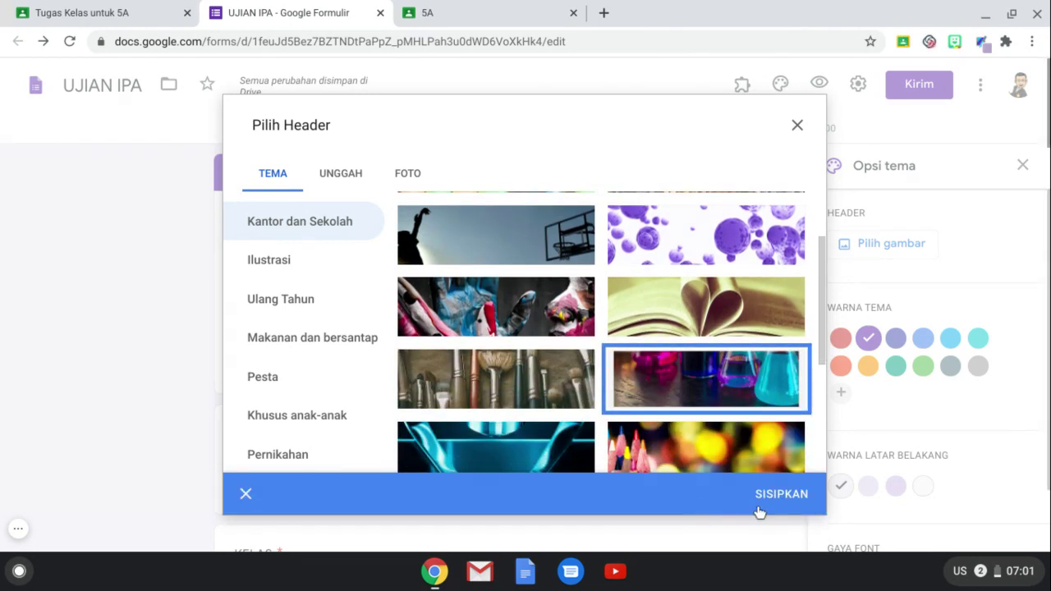
{"action": "left_click", "coordinate": [772, 496]}
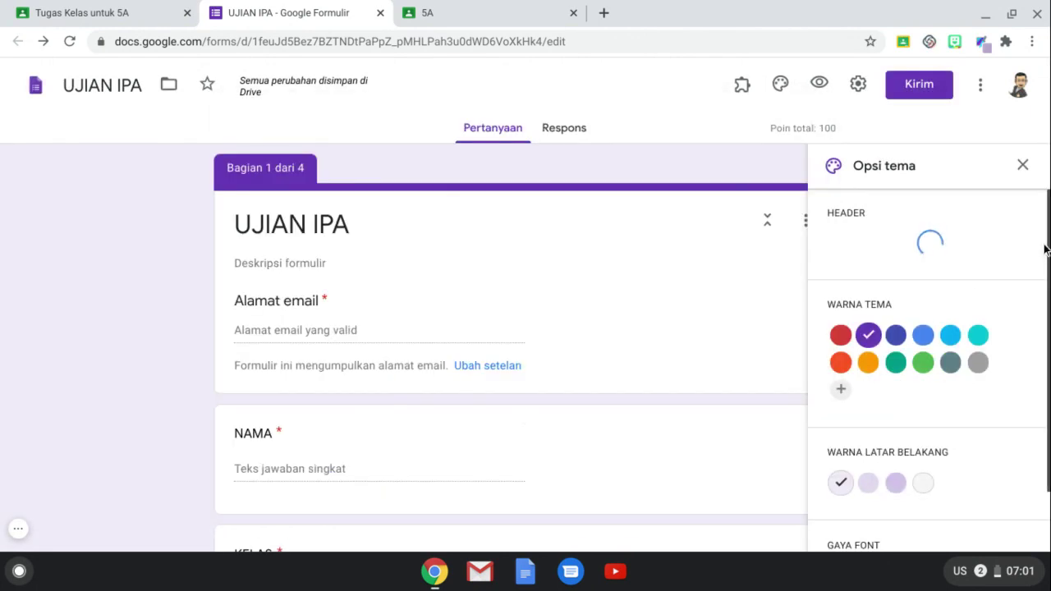
{"action": "left_click", "coordinate": [1023, 166]}
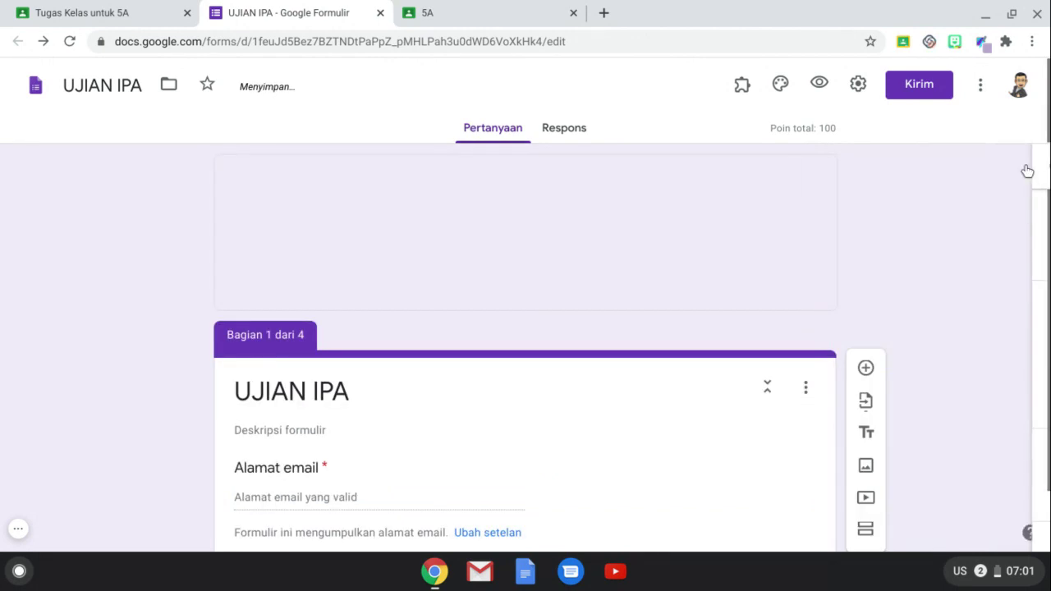
Step: Return to the Ujian IPA assignment and leave it without a due date
{"action": "left_click", "coordinate": [380, 13]}
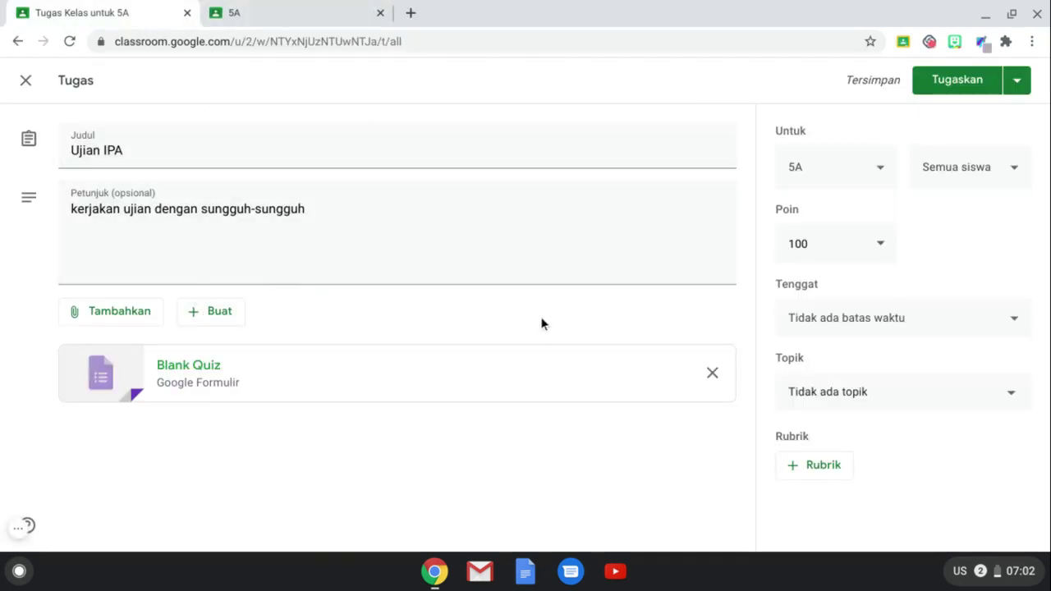
{"action": "left_click", "coordinate": [986, 330]}
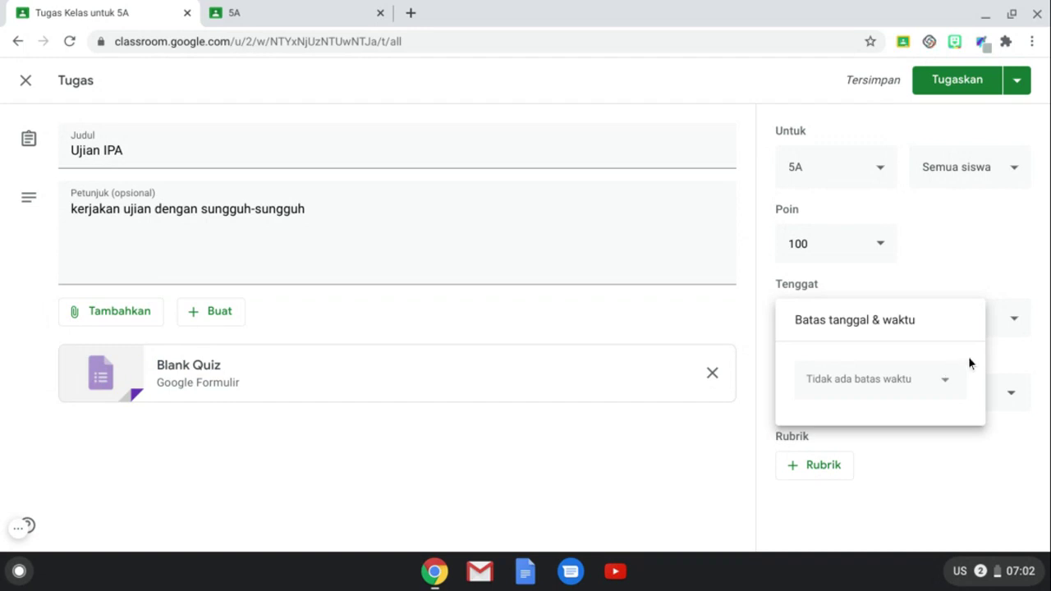
{"action": "left_click", "coordinate": [1025, 258]}
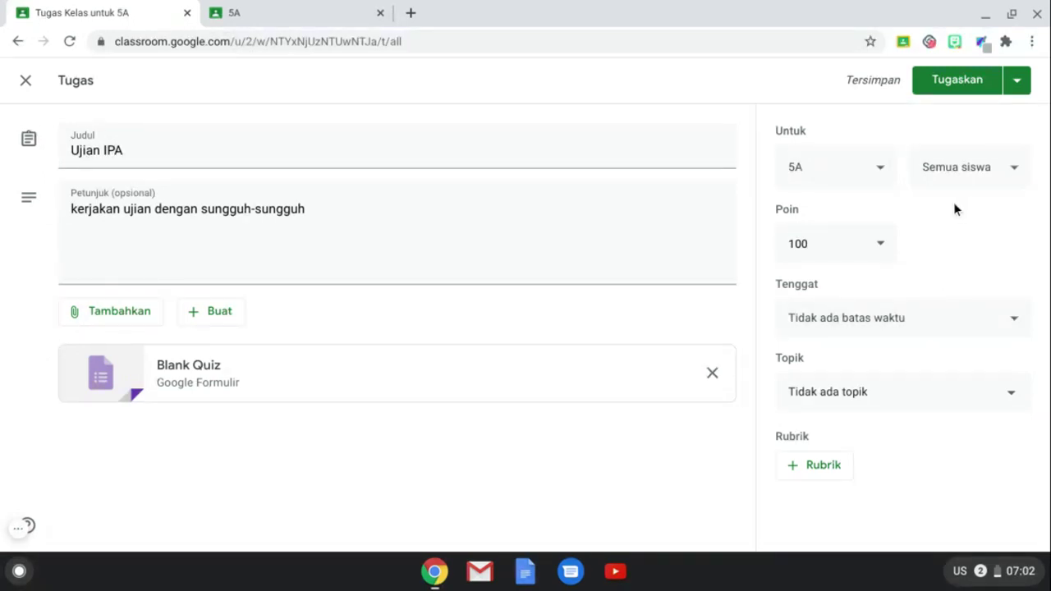
Step: Post the Ujian IPA assignment to class 5A immediately after cancelling the Jadwalkan option
{"action": "left_click", "coordinate": [1016, 82]}
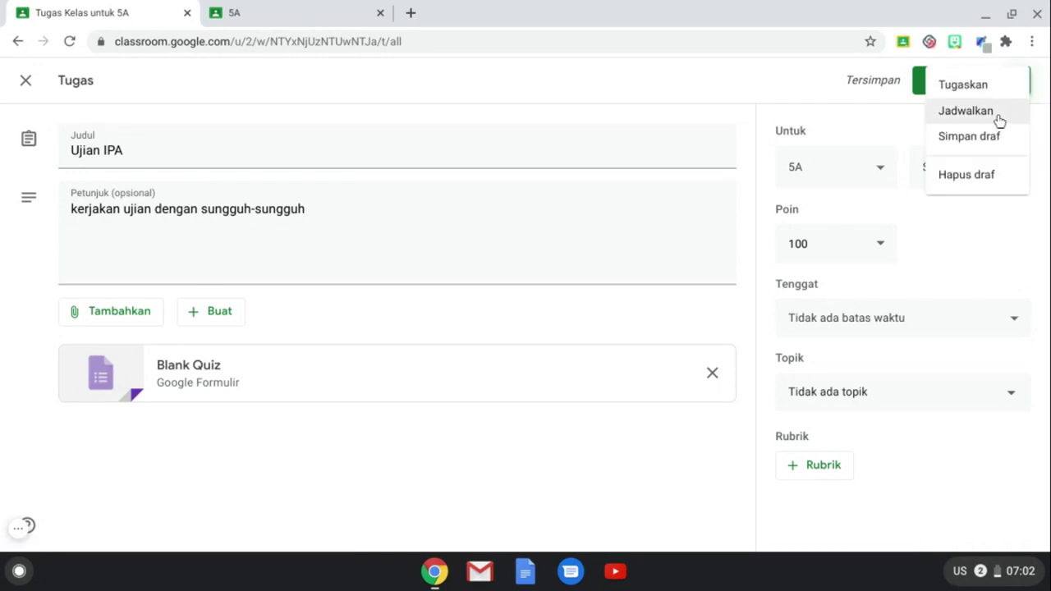
{"action": "left_click", "coordinate": [997, 117]}
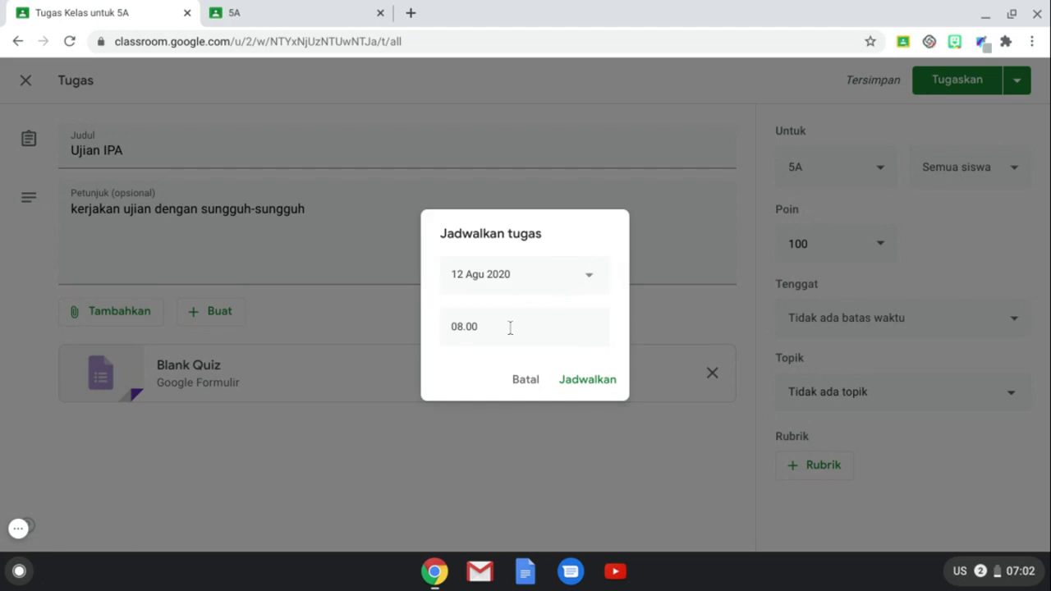
{"action": "left_click", "coordinate": [515, 384]}
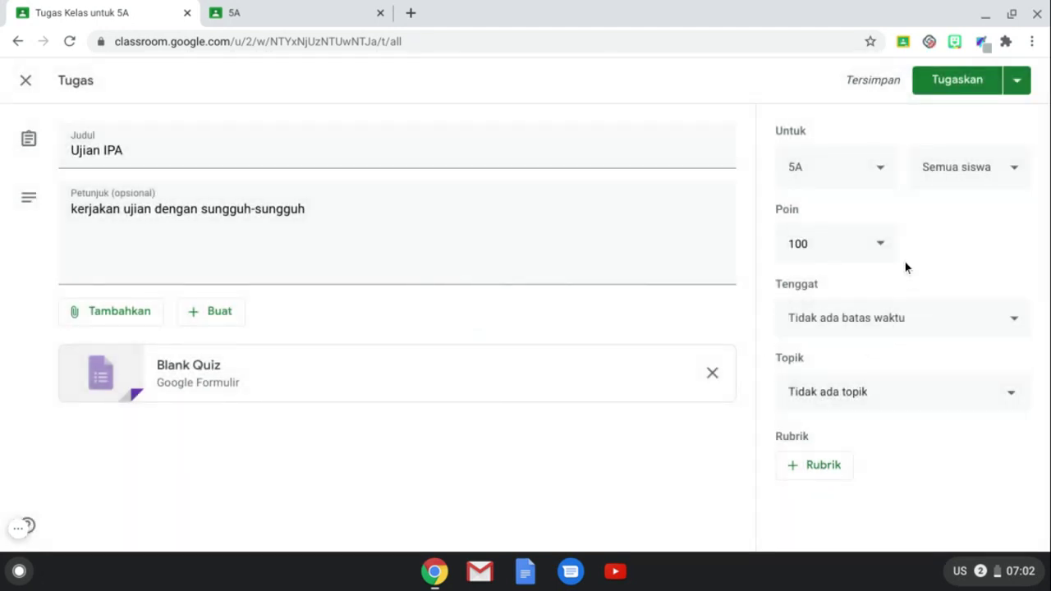
{"action": "left_click", "coordinate": [943, 89]}
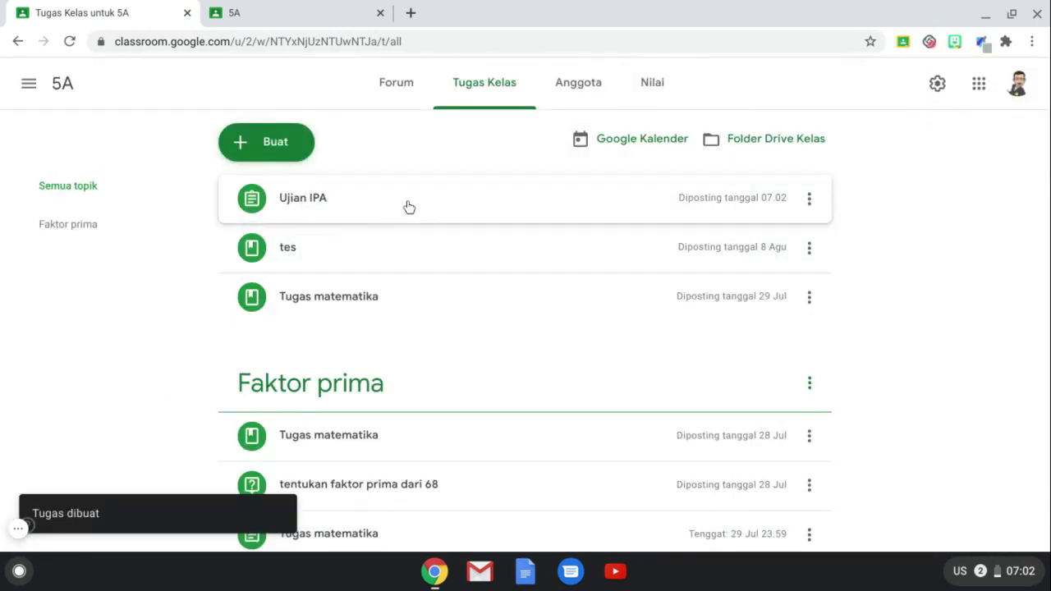
Step: From the student's 5A Tugas Kelas page, open the UJIAN IPA quiz attached to Ujian IPA
{"action": "left_click", "coordinate": [263, 18]}
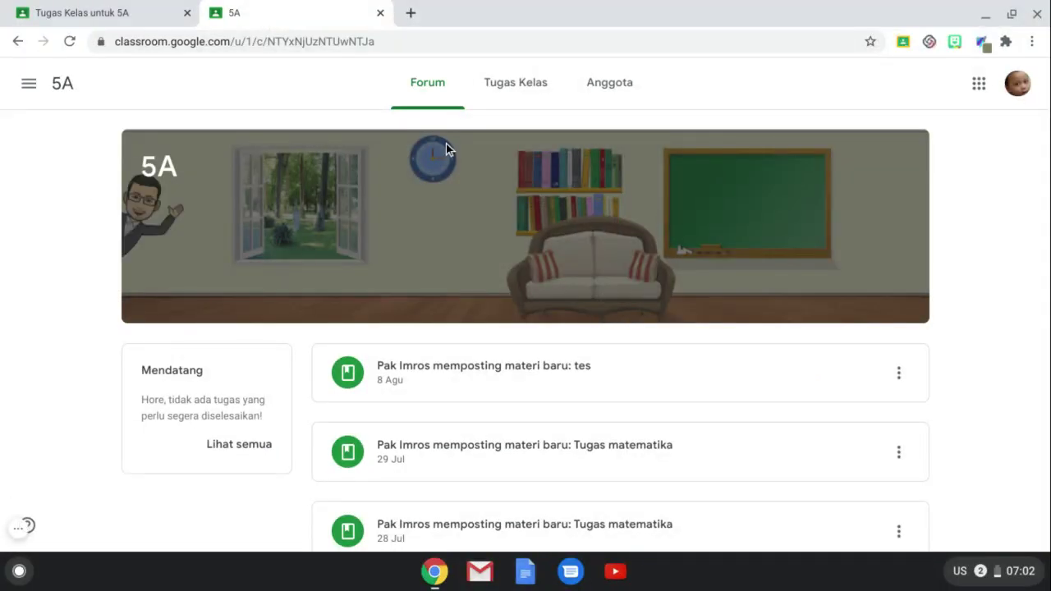
{"action": "left_click", "coordinate": [515, 91]}
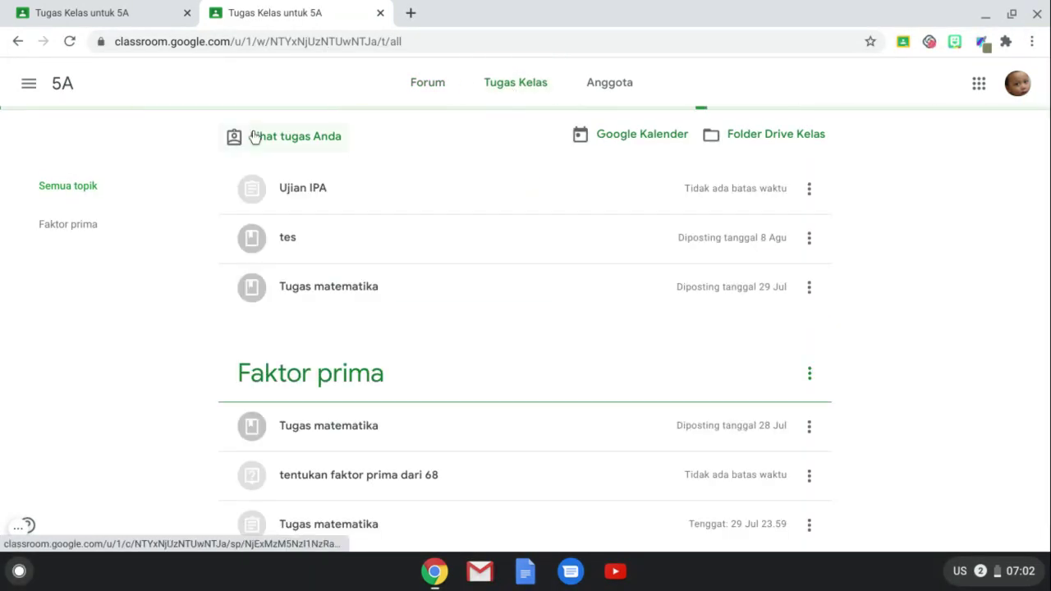
{"action": "left_click", "coordinate": [315, 202]}
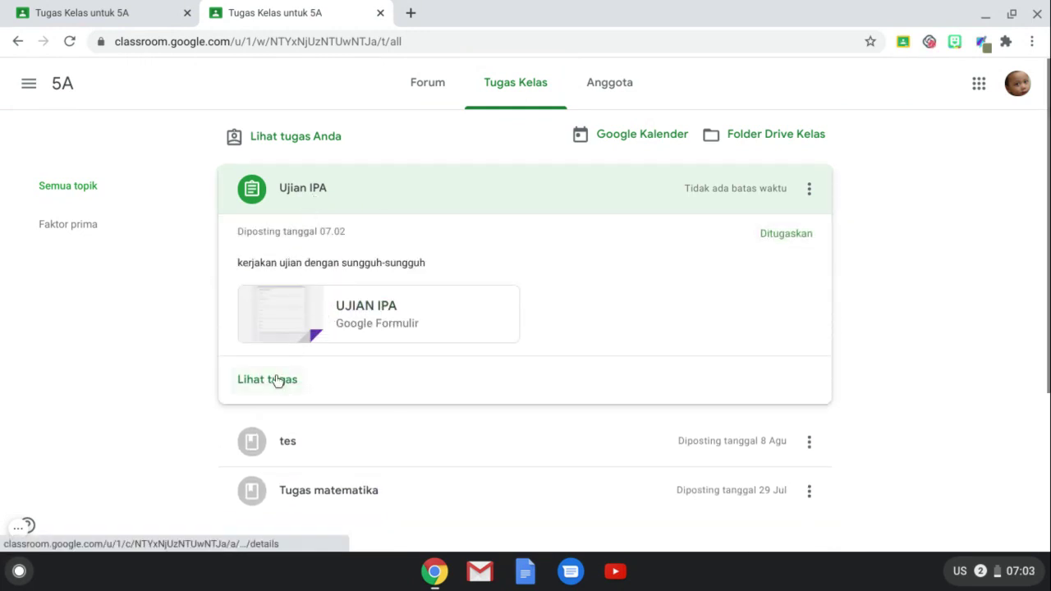
{"action": "left_click", "coordinate": [277, 379]}
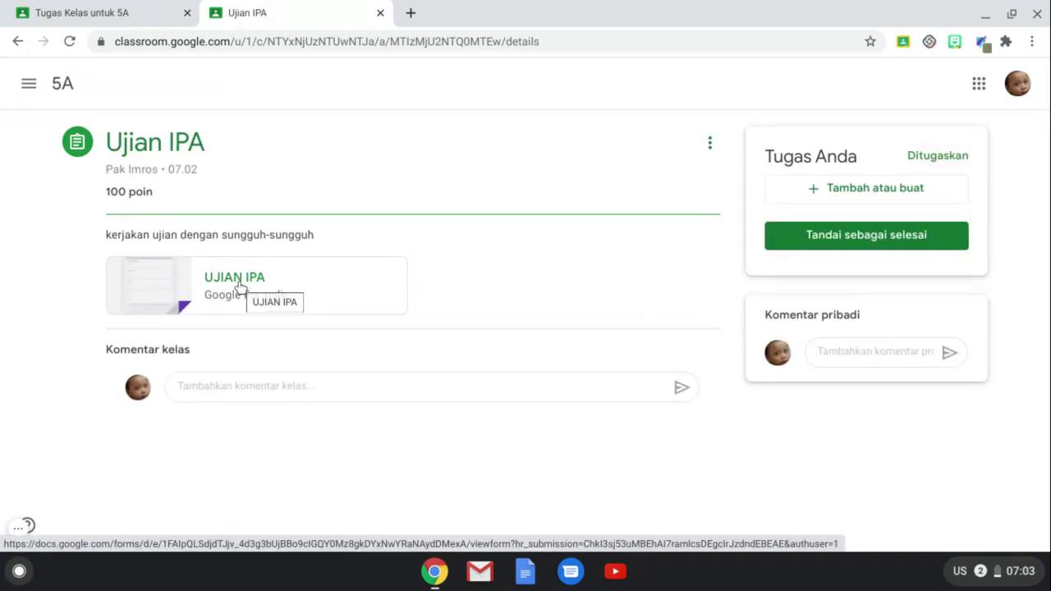
{"action": "left_click", "coordinate": [239, 283]}
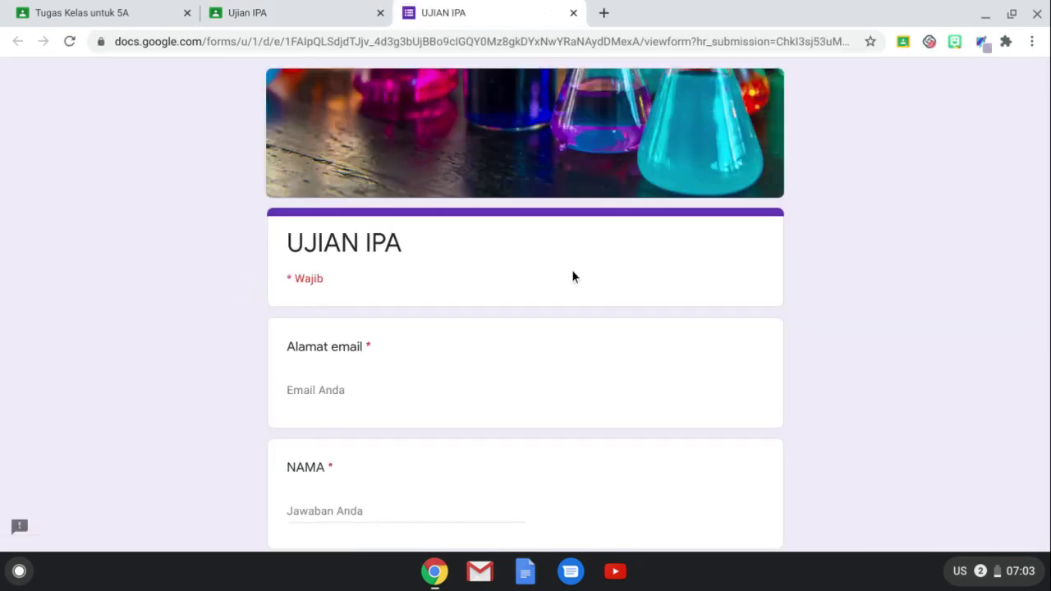
Step: Enter the student's e-mail address and name, choose class 5A, and continue to the next page
{"action": "scroll", "coordinate": [384, 275], "scroll_direction": "down", "scroll_amount": 3}
{"action": "left_click", "coordinate": [370, 274]}
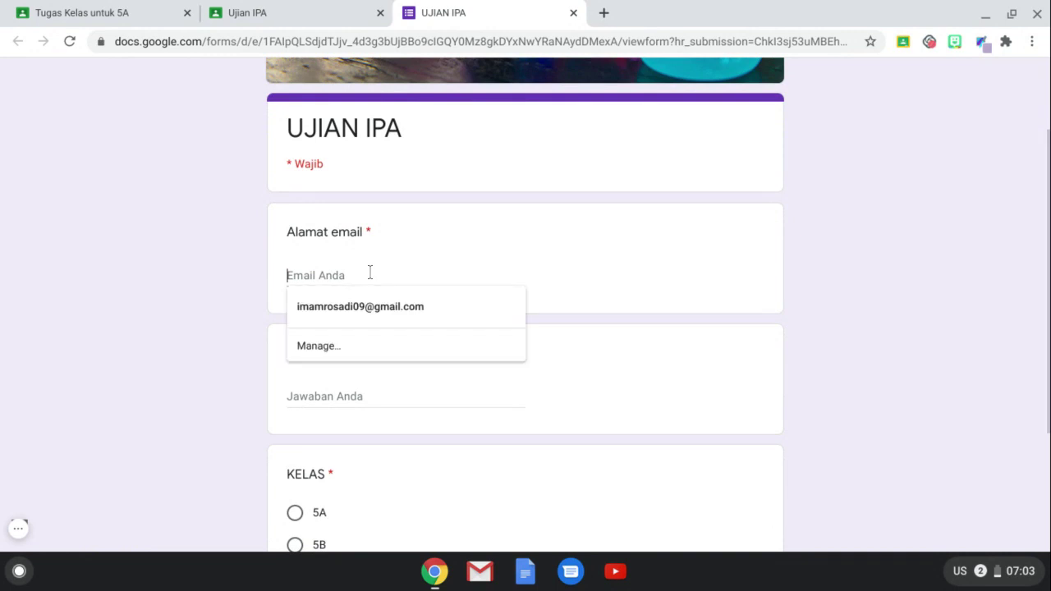
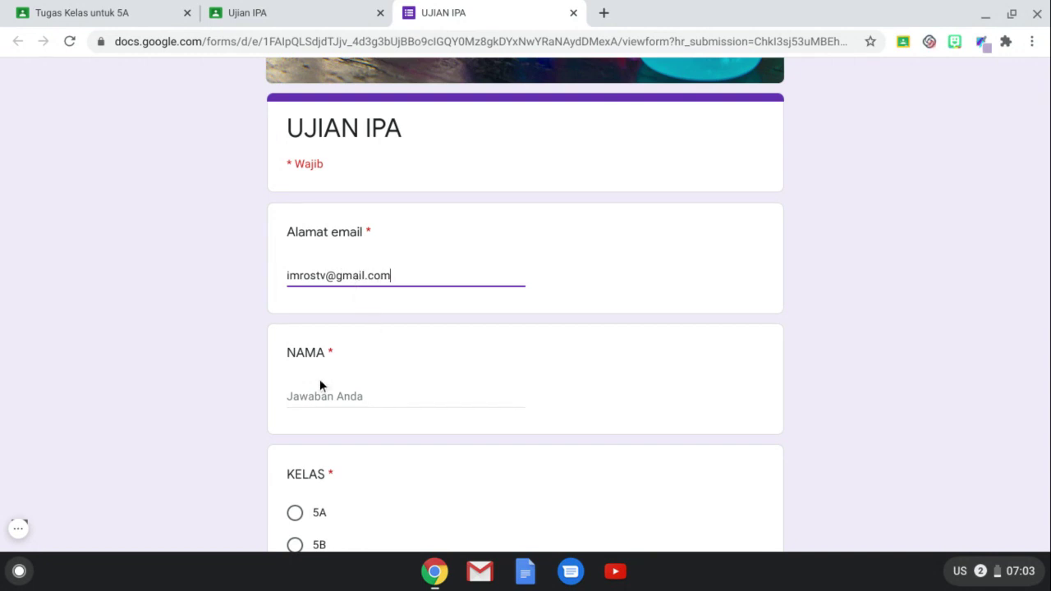
{"action": "left_click", "coordinate": [316, 386]}
{"action": "left_click", "coordinate": [312, 392]}
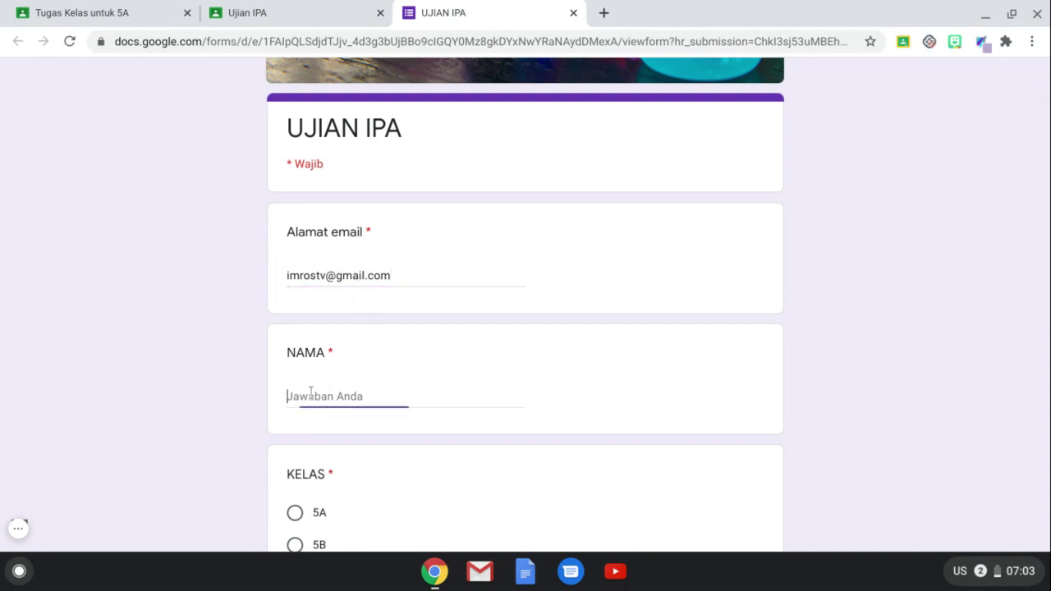
{"action": "type", "text": "imros"}
{"action": "scroll", "coordinate": [321, 374], "scroll_direction": "down", "scroll_amount": 2}
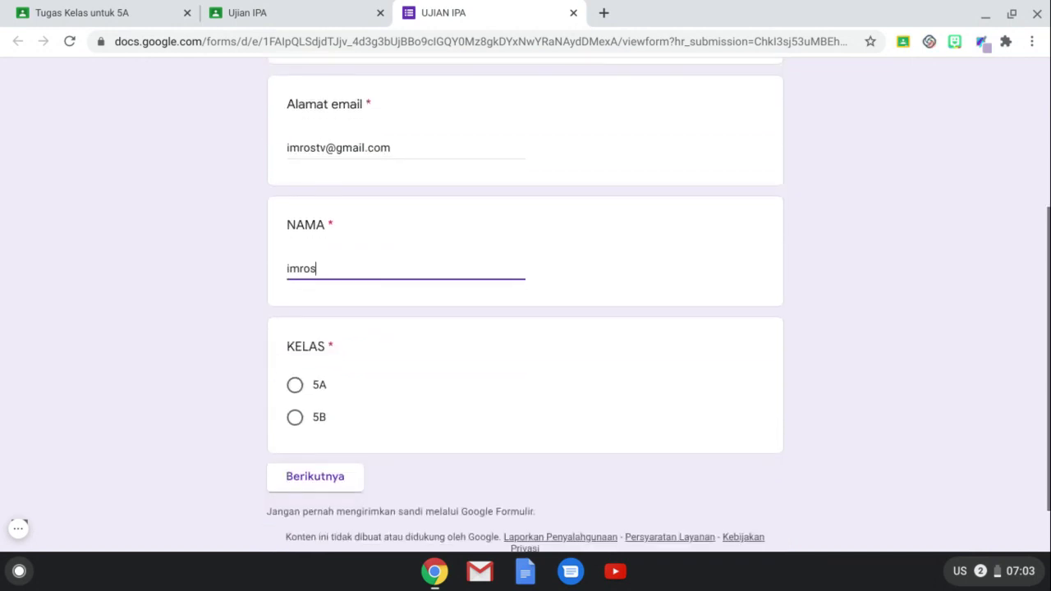
{"action": "left_click", "coordinate": [304, 384]}
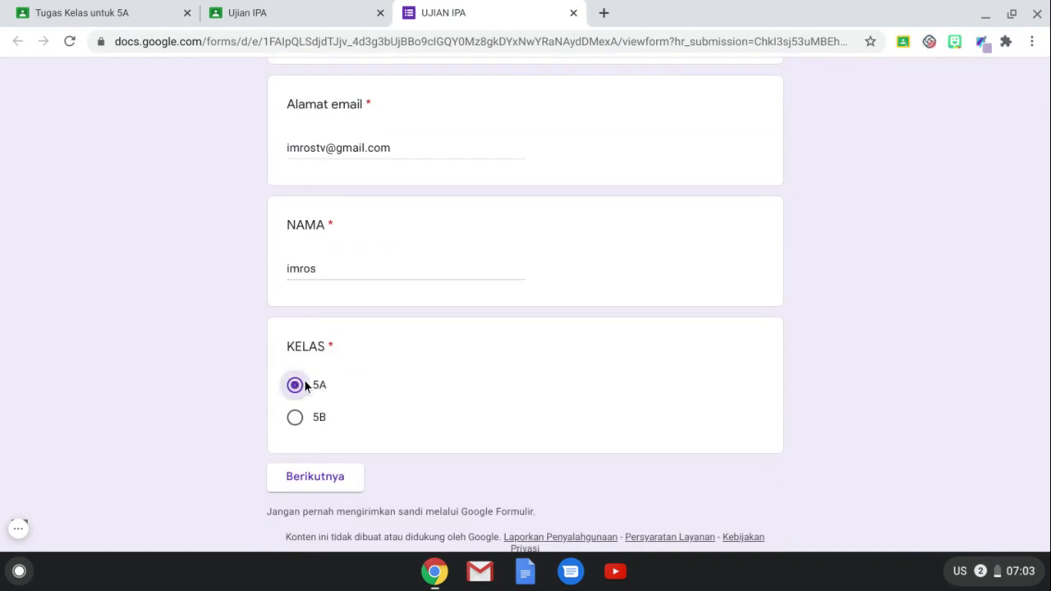
{"action": "left_click", "coordinate": [331, 476]}
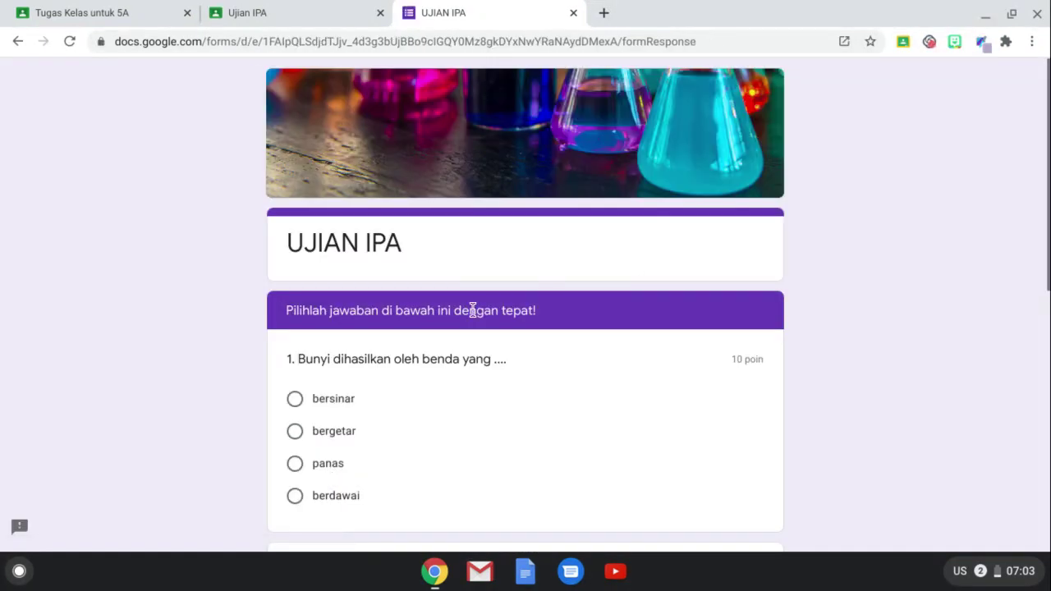
Step: Answer question 1 with bergetar and question 2 with goyang, then continue to the next section
{"action": "scroll", "coordinate": [465, 330], "scroll_direction": "down", "scroll_amount": 2}
{"action": "scroll", "coordinate": [526, 328], "scroll_direction": "down", "scroll_amount": 1}
{"action": "scroll", "coordinate": [526, 328], "scroll_direction": "down", "scroll_amount": 1}
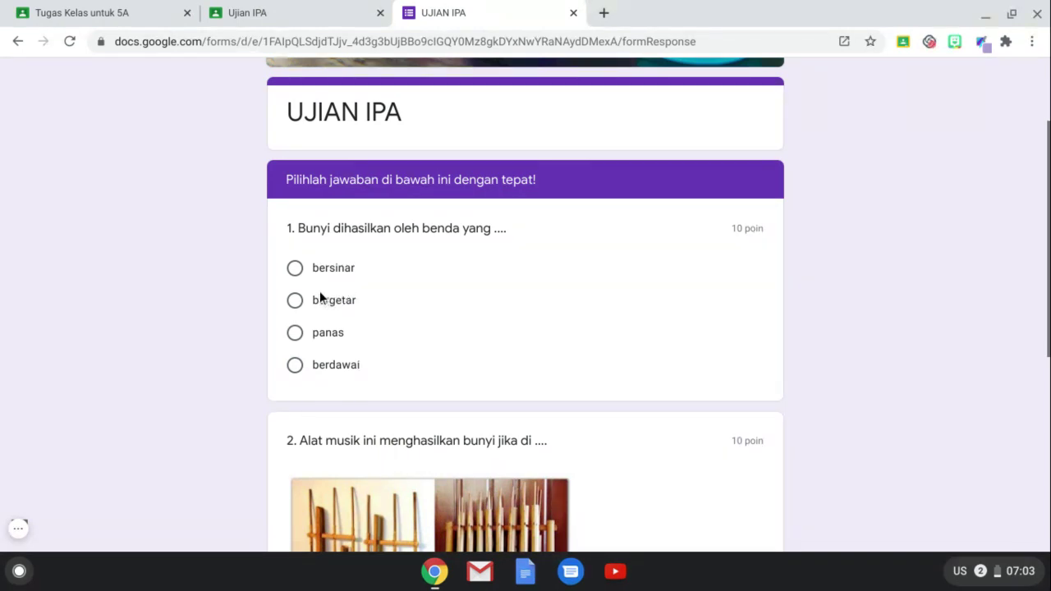
{"action": "left_click", "coordinate": [298, 299]}
{"action": "scroll", "coordinate": [551, 331], "scroll_direction": "down", "scroll_amount": 3}
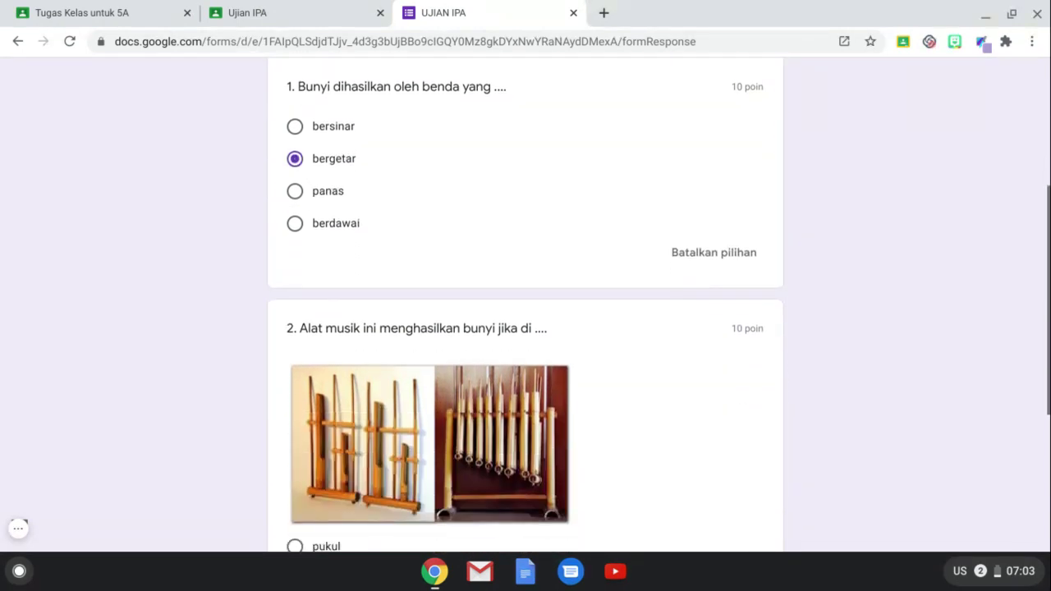
{"action": "scroll", "coordinate": [525, 329], "scroll_direction": "down", "scroll_amount": 3}
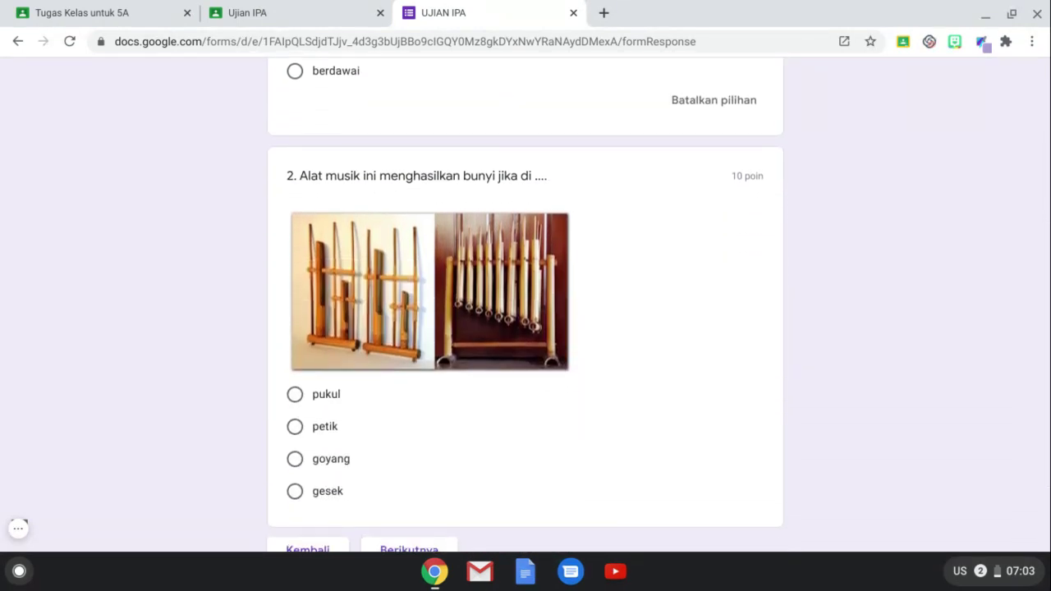
{"action": "scroll", "coordinate": [525, 329], "scroll_direction": "down", "scroll_amount": 1}
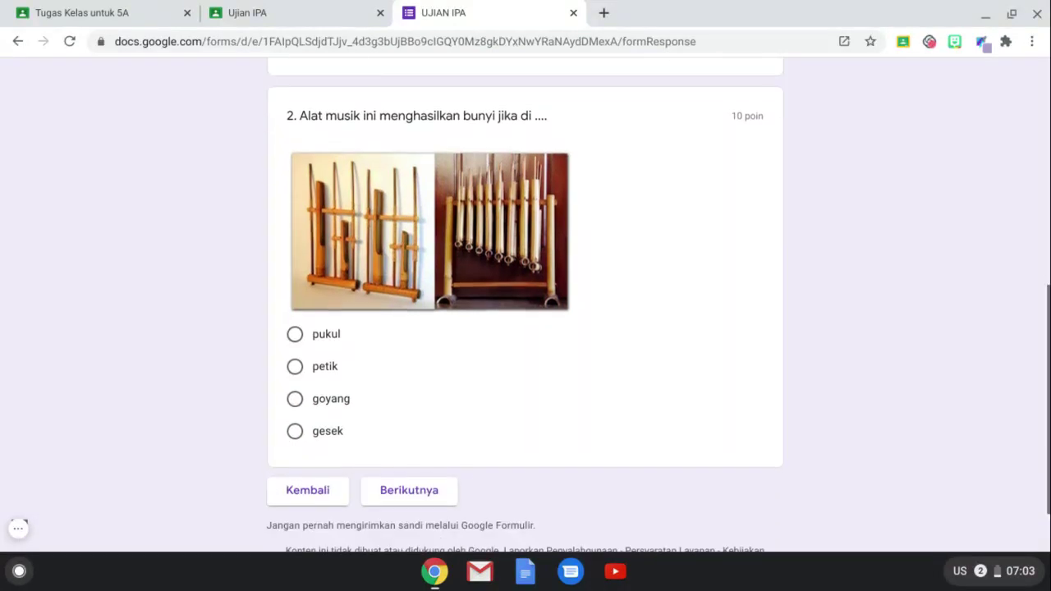
{"action": "left_click", "coordinate": [293, 400]}
{"action": "scroll", "coordinate": [509, 453], "scroll_direction": "down", "scroll_amount": 1}
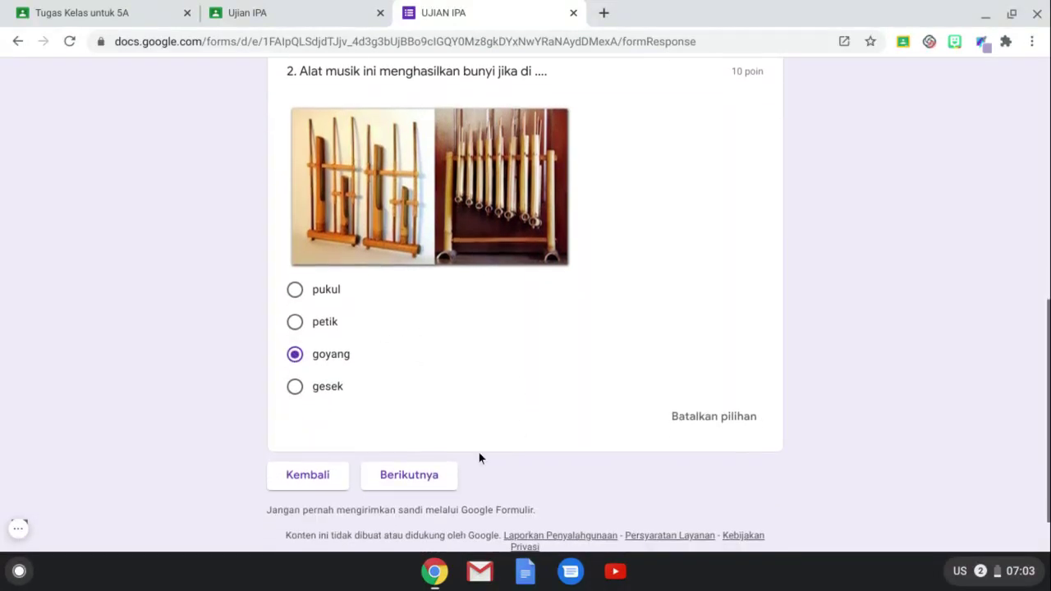
{"action": "left_click", "coordinate": [411, 485]}
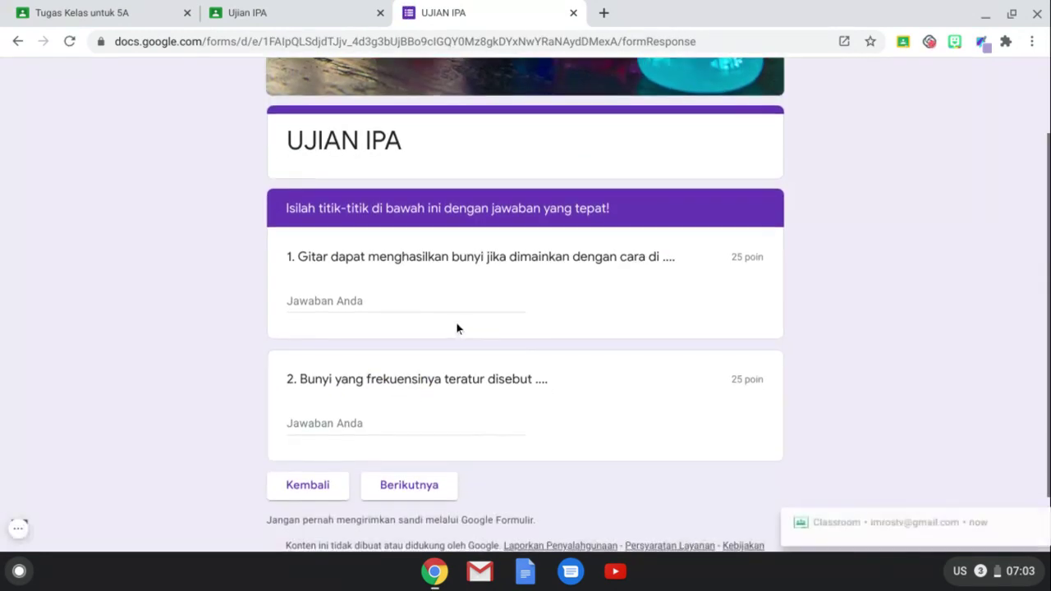
Step: Fill in the two short answers with 'petik' and 'nadA', then continue to the final section
{"action": "left_click", "coordinate": [373, 297]}
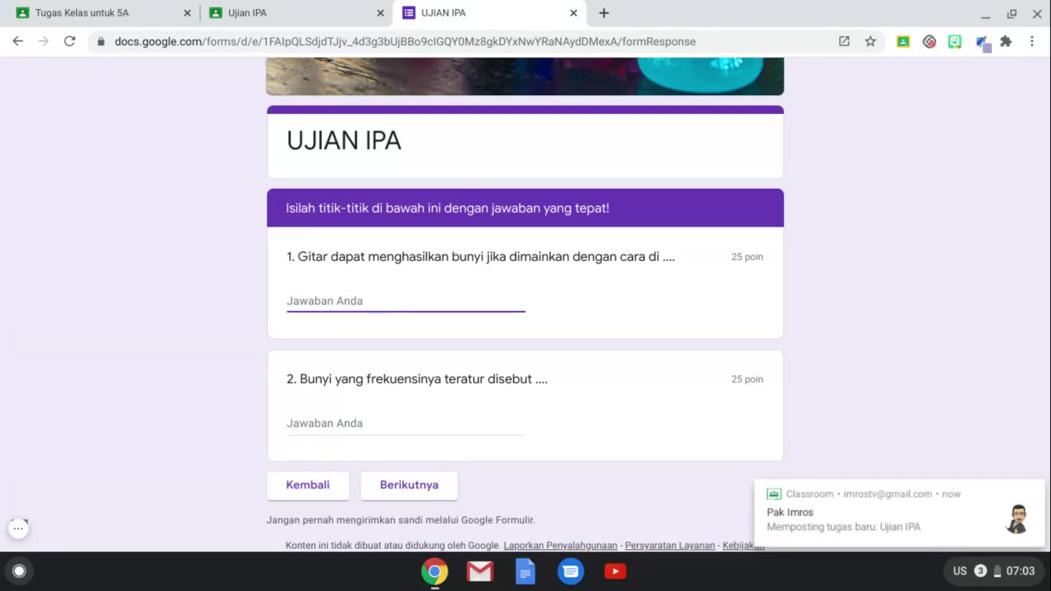
{"action": "type", "text": "peti"}
{"action": "type", "text": "k"}
{"action": "left_click", "coordinate": [329, 419]}
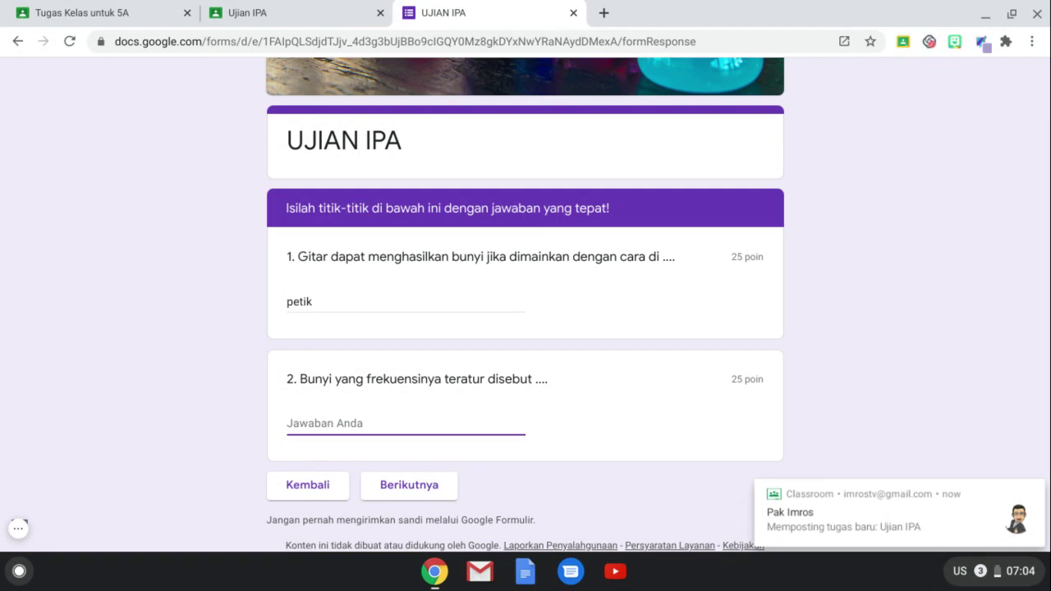
{"action": "type", "text": "na"}
{"action": "type", "text": "d"}
{"action": "type", "text": "A"}
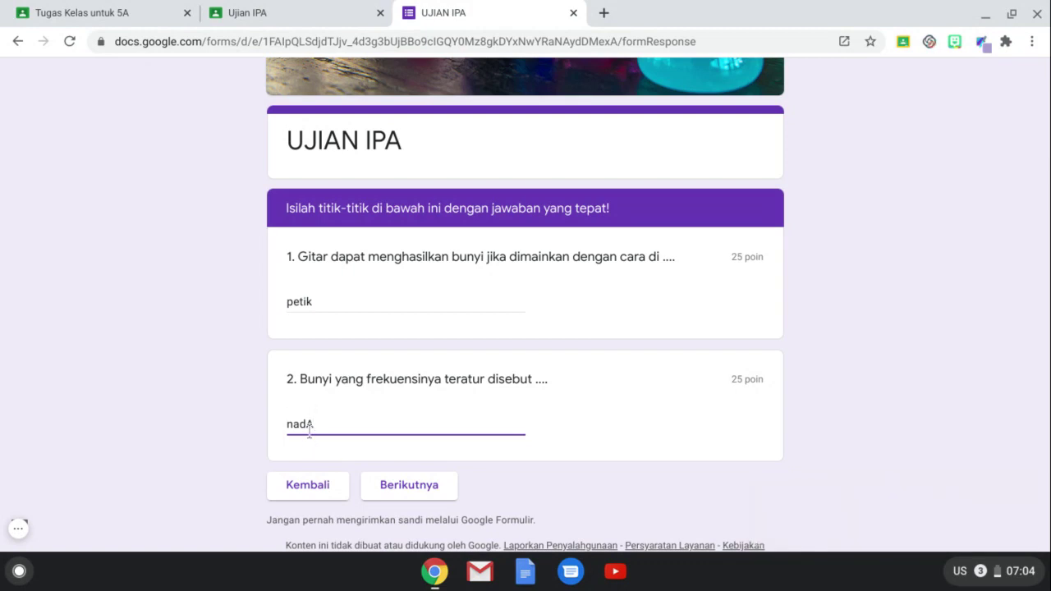
{"action": "left_click", "coordinate": [413, 488]}
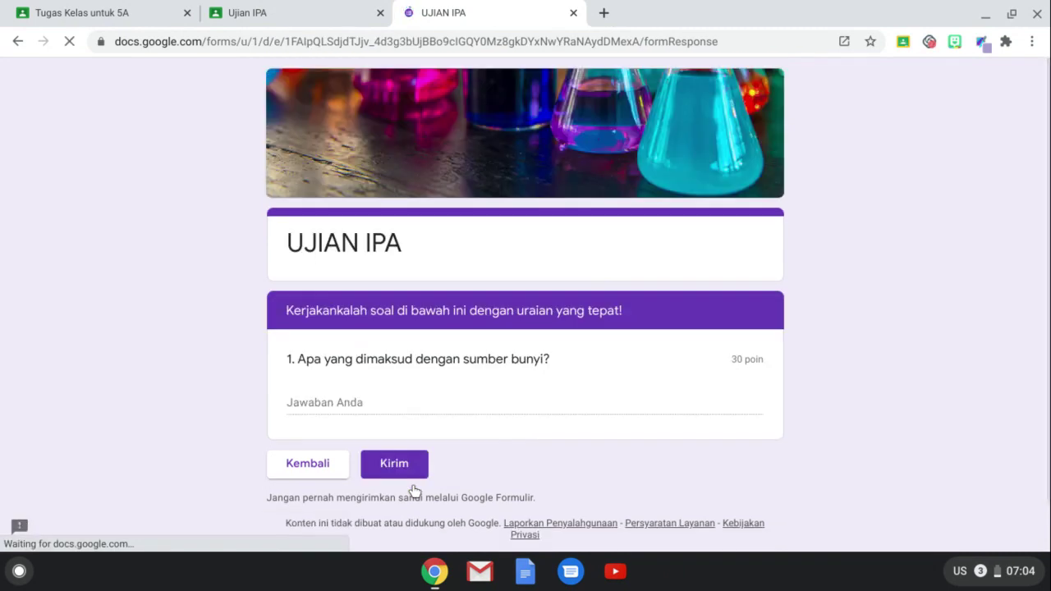
Step: Answer the sound-source essay question with 'semua benda yang menghasilkan', correcting a false start
{"action": "left_click", "coordinate": [336, 403]}
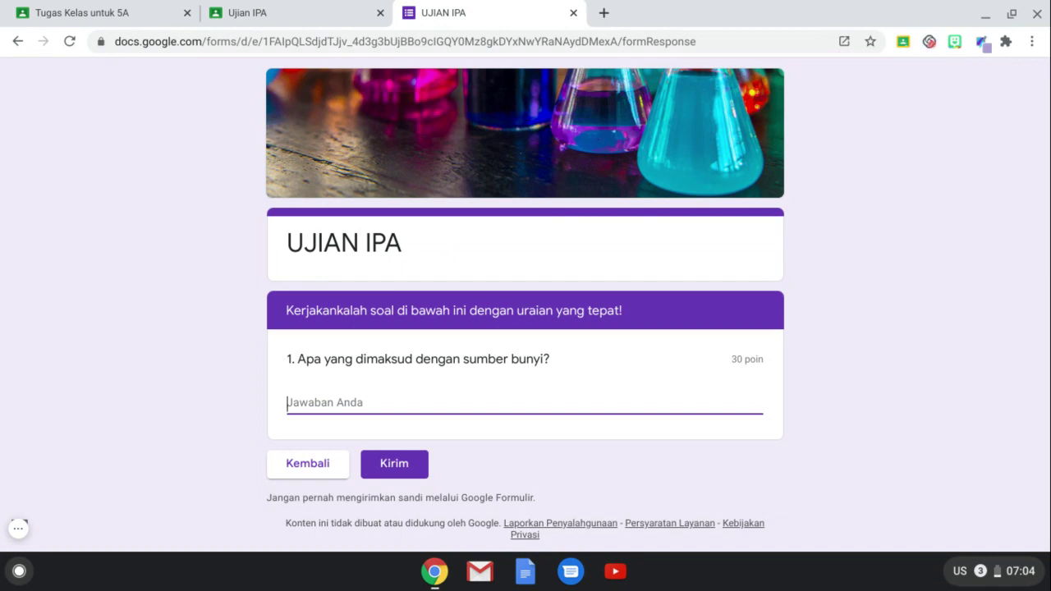
{"action": "type", "text": "be"}
{"action": "key", "text": "BackSpace"}
{"action": "key", "text": "BackSpace"}
{"action": "type", "text": "semua benda"}
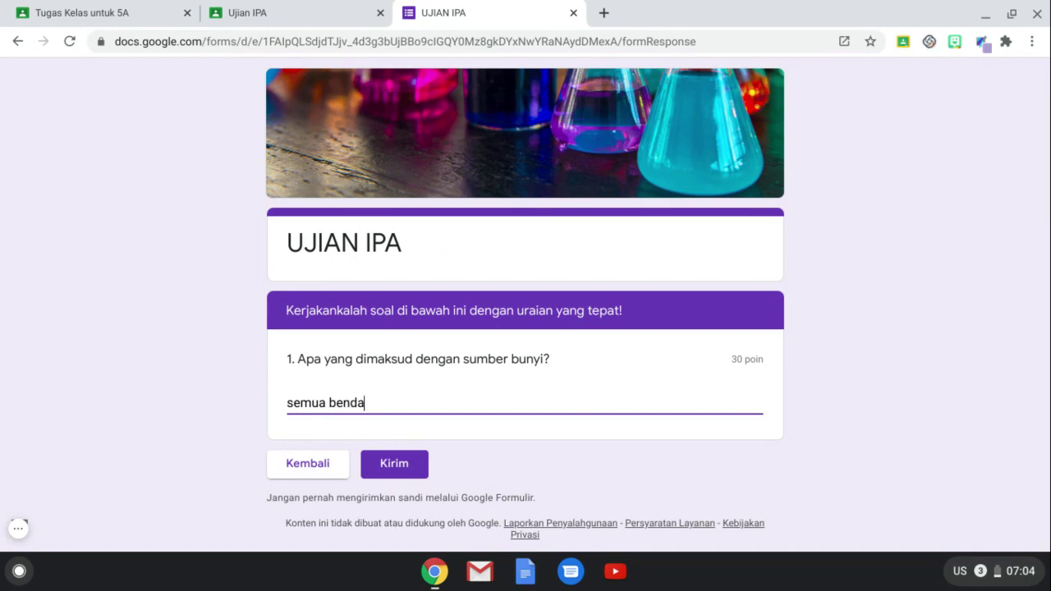
{"action": "type", "text": " yang meng"}
{"action": "type", "text": "hasilkan"}
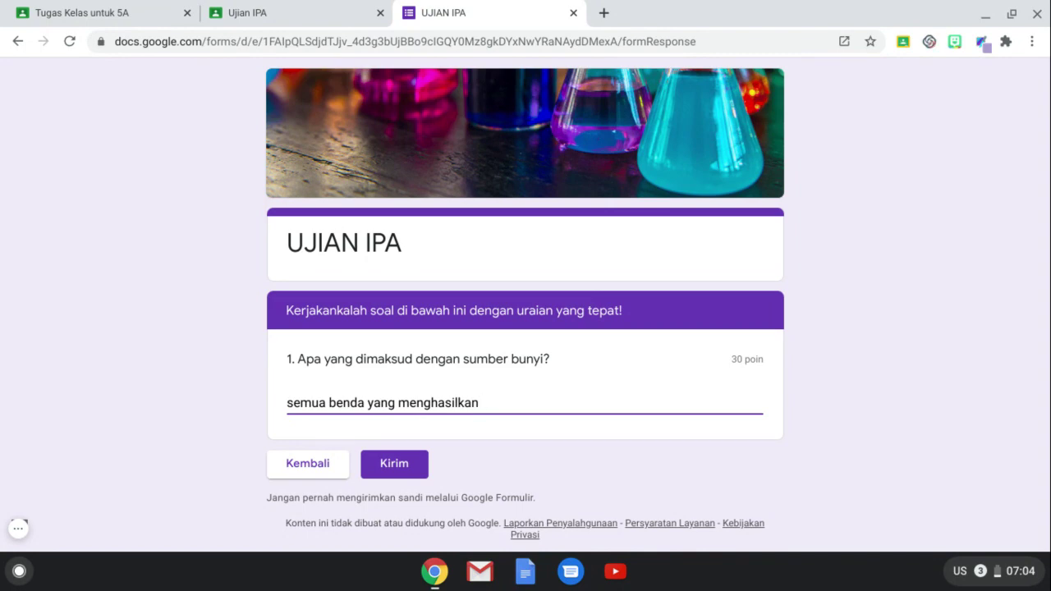
Step: Finish the essay answer with 'panas' and submit the UJIAN IPA quiz
{"action": "type", "text": "panas"}
{"action": "left_click", "coordinate": [410, 471]}
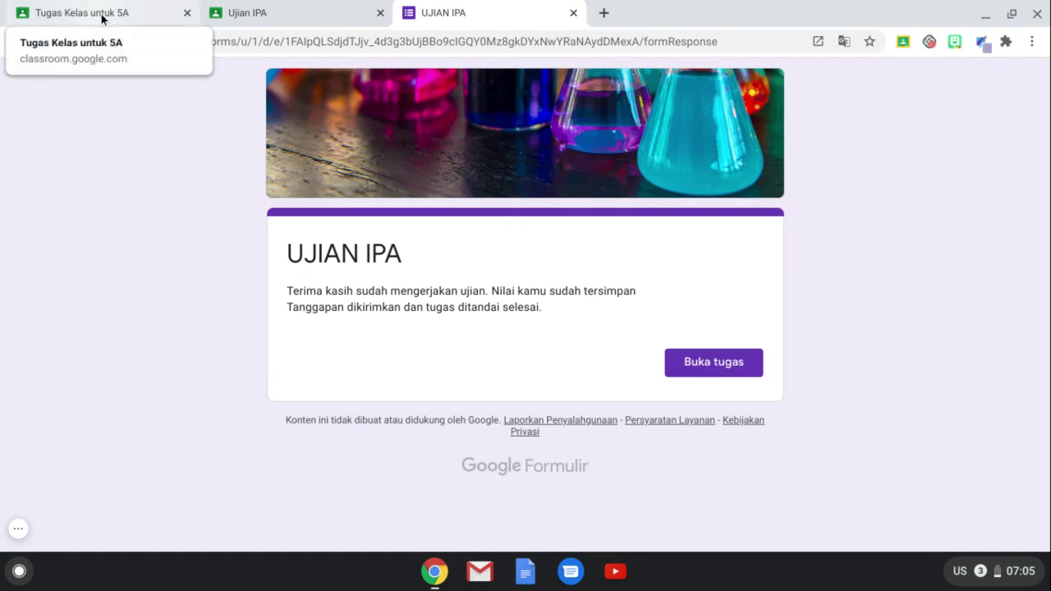
Step: Go to class 5A's classwork list with Ujian IPA at the top, then open the class Drive folder
{"action": "left_click", "coordinate": [258, 14]}
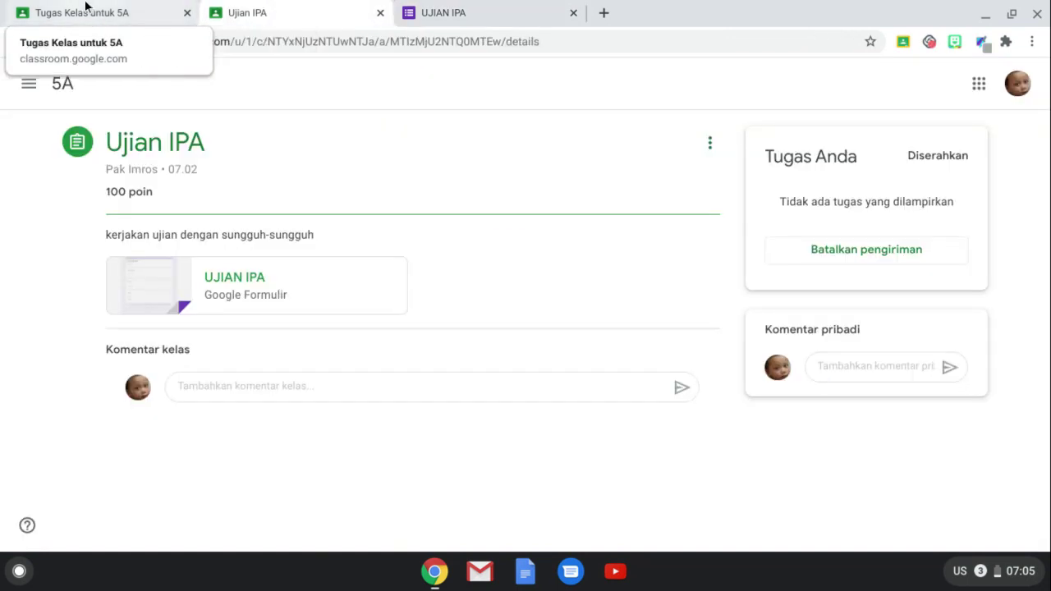
{"action": "left_click", "coordinate": [88, 17]}
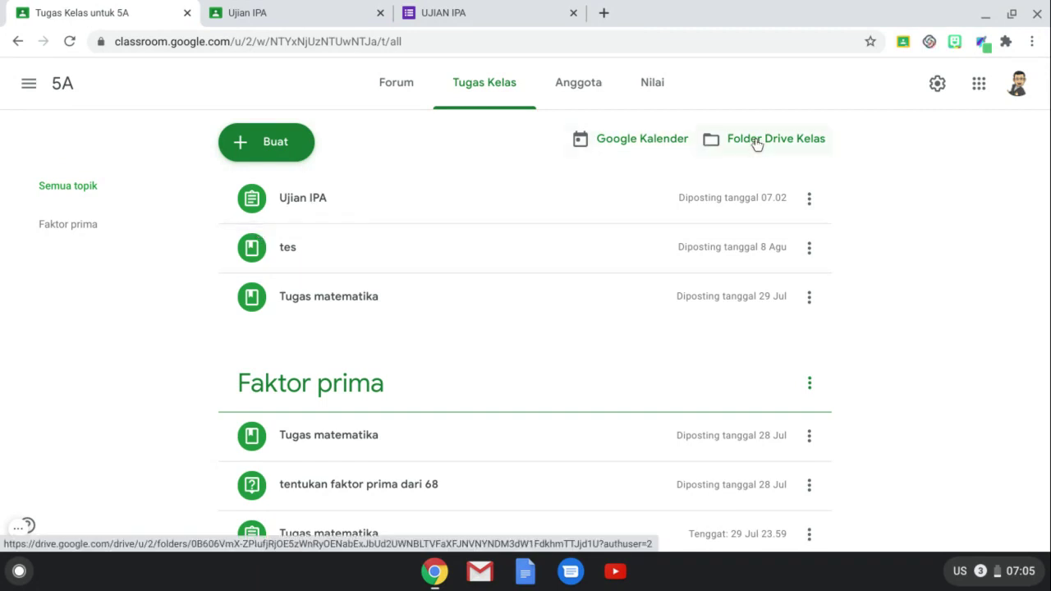
{"action": "left_click", "coordinate": [756, 143]}
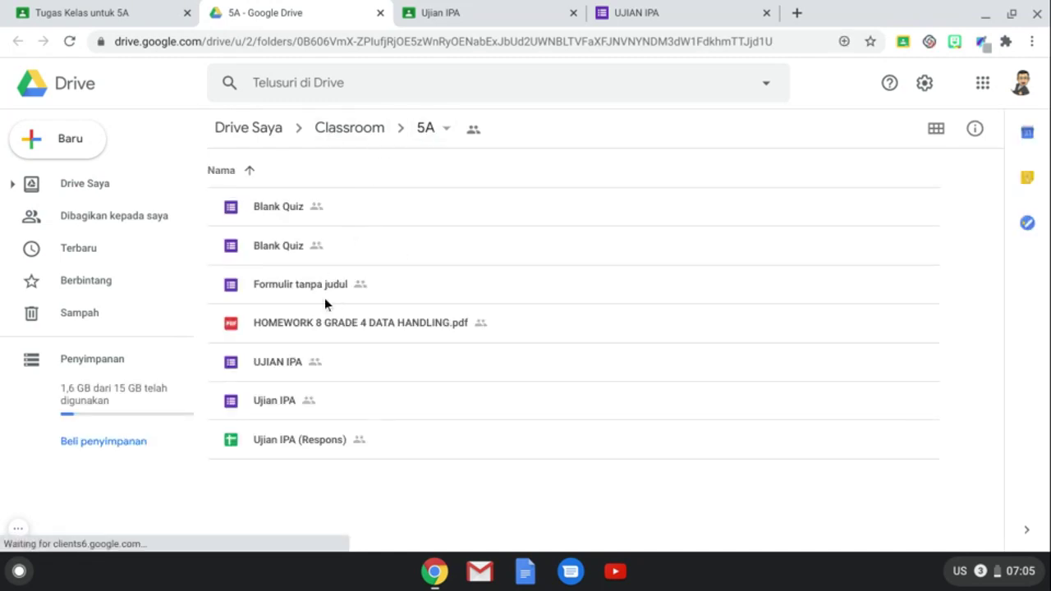
Step: Open the UJIAN IPA form from the 5A Drive folder for editing
{"action": "double_click", "coordinate": [269, 361]}
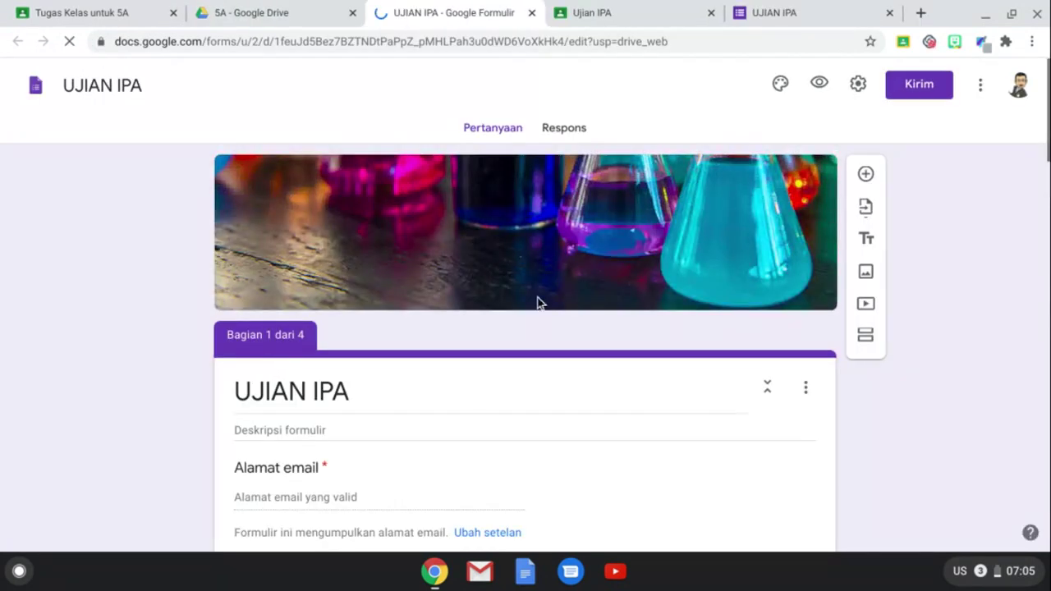
Step: Show the UJIAN IPA responses summary: 1 response averaging 45/100 points
{"action": "scroll", "coordinate": [537, 302], "scroll_direction": "down", "scroll_amount": 2}
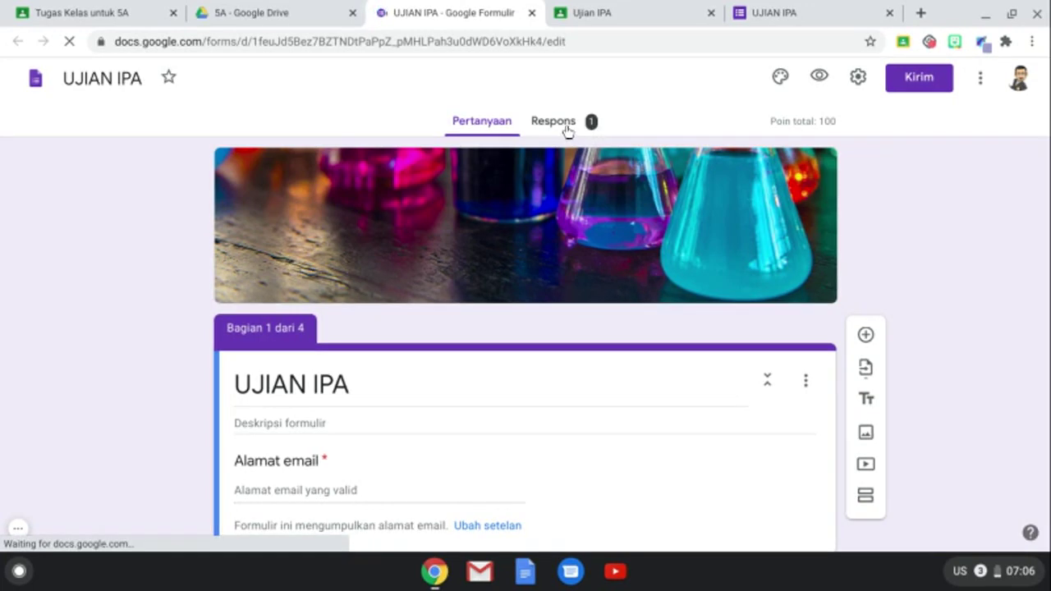
{"action": "left_click", "coordinate": [564, 126]}
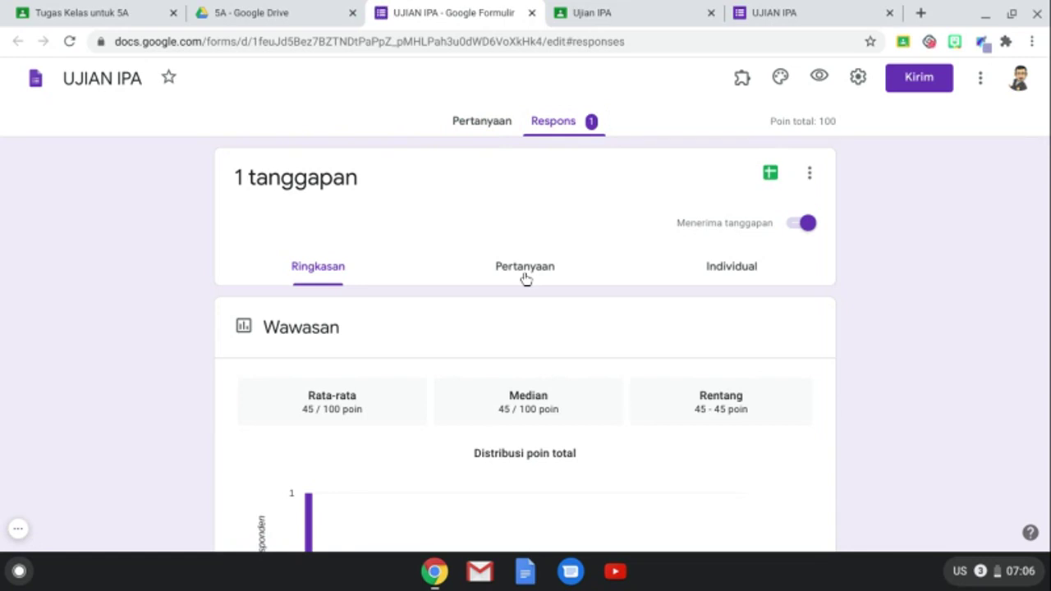
Step: Review the student's individual 45/100 response, where question 2's answer 'nadA' is marked wrong
{"action": "left_click", "coordinate": [732, 271]}
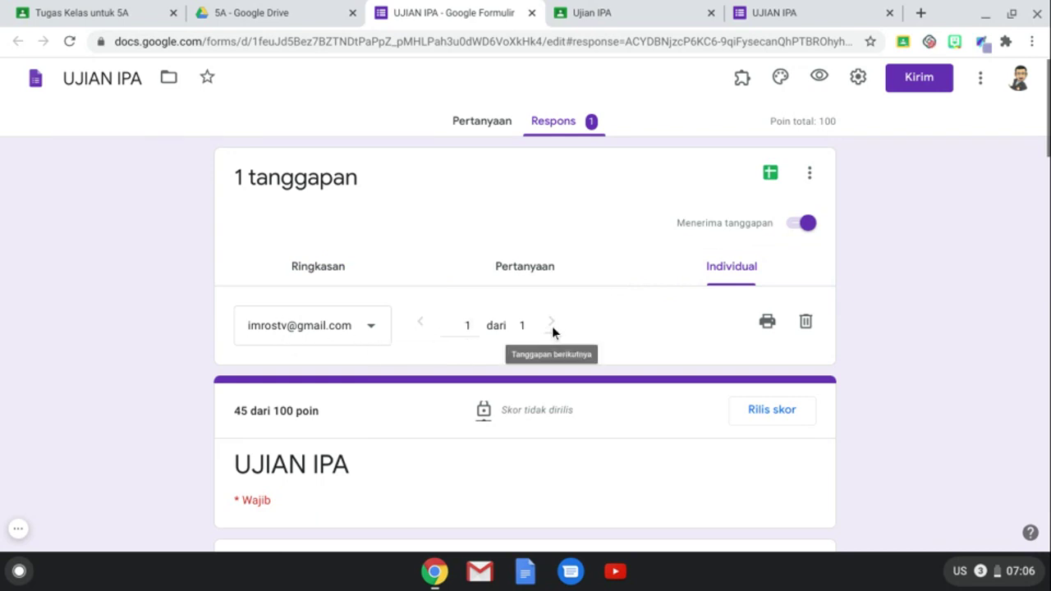
{"action": "scroll", "coordinate": [565, 330], "scroll_direction": "down", "scroll_amount": 3}
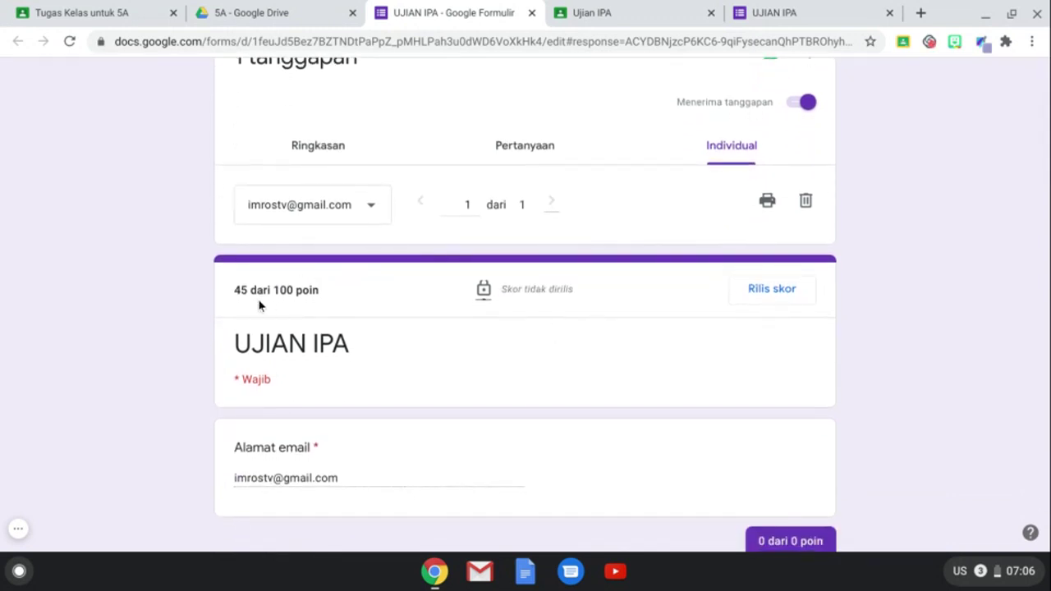
{"action": "scroll", "coordinate": [525, 328], "scroll_direction": "down", "scroll_amount": 3}
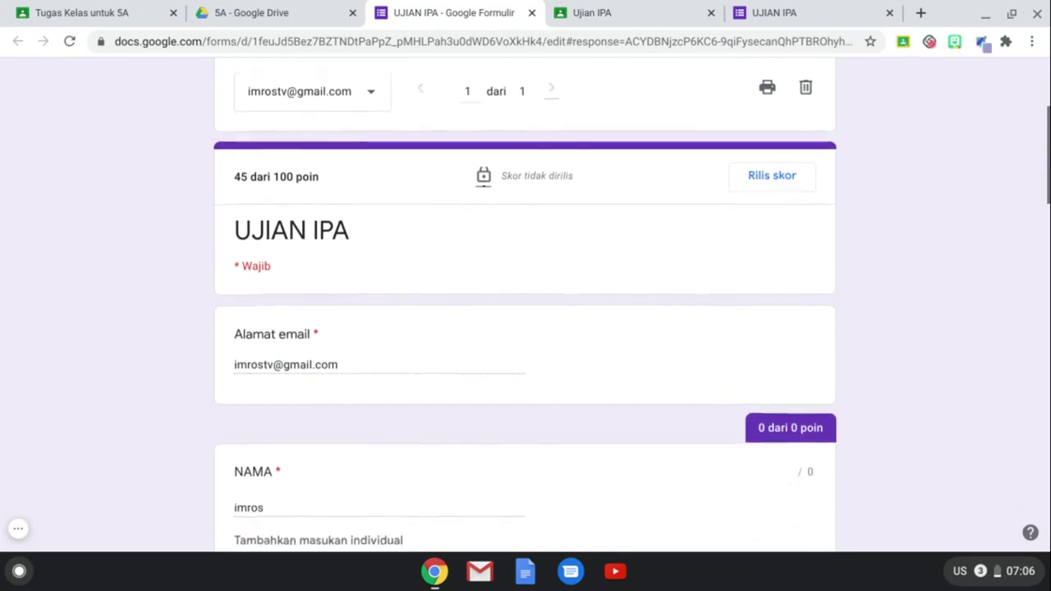
{"action": "scroll", "coordinate": [526, 329], "scroll_direction": "down", "scroll_amount": 3}
{"action": "scroll", "coordinate": [526, 328], "scroll_direction": "down", "scroll_amount": 2}
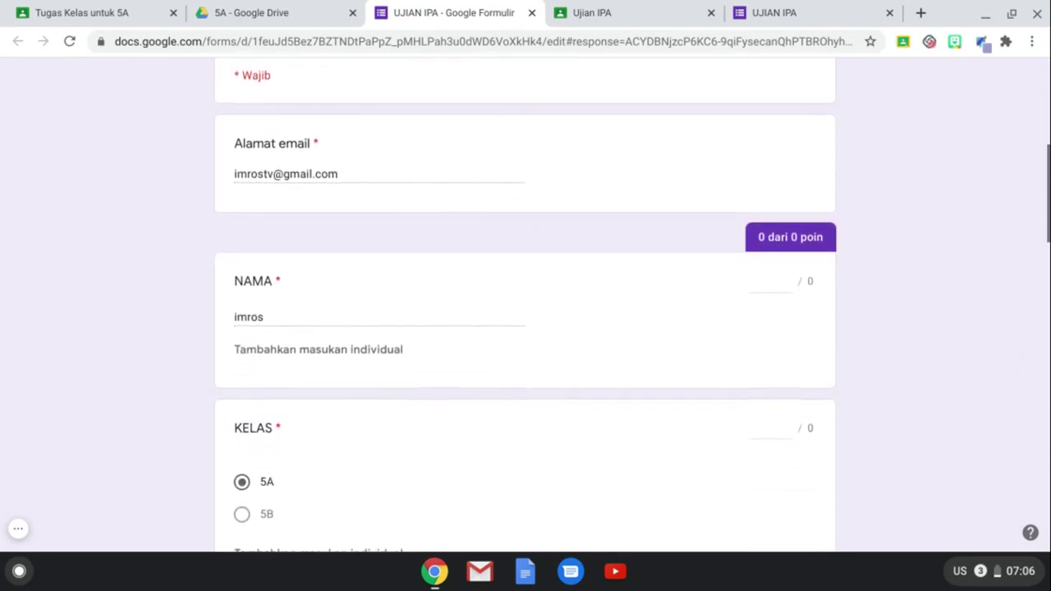
{"action": "scroll", "coordinate": [526, 328], "scroll_direction": "down", "scroll_amount": 3}
{"action": "scroll", "coordinate": [338, 283], "scroll_direction": "down", "scroll_amount": 4}
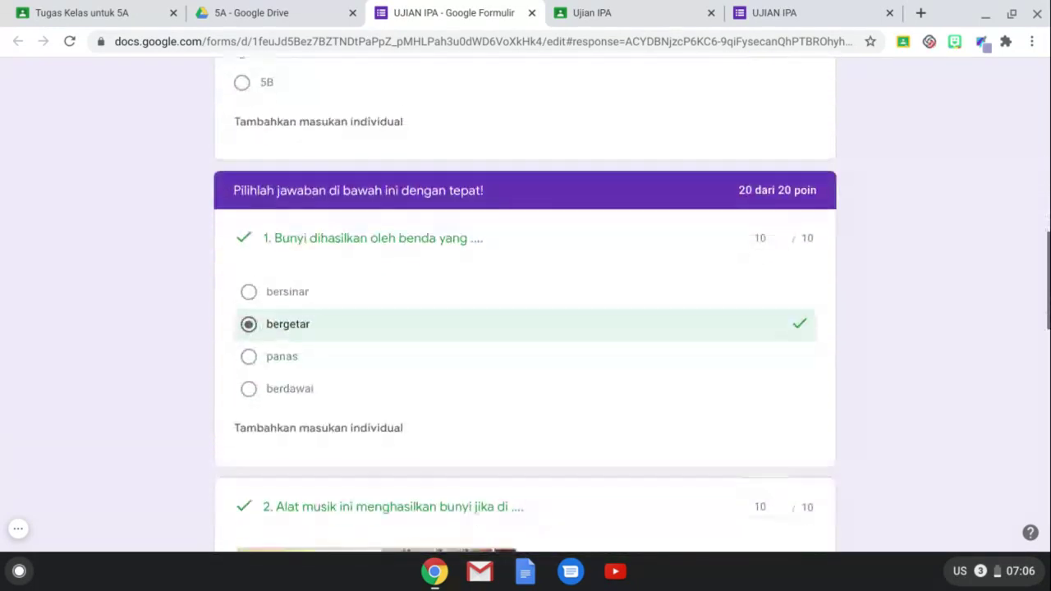
{"action": "scroll", "coordinate": [643, 269], "scroll_direction": "down", "scroll_amount": 1}
{"action": "scroll", "coordinate": [642, 269], "scroll_direction": "down", "scroll_amount": 1}
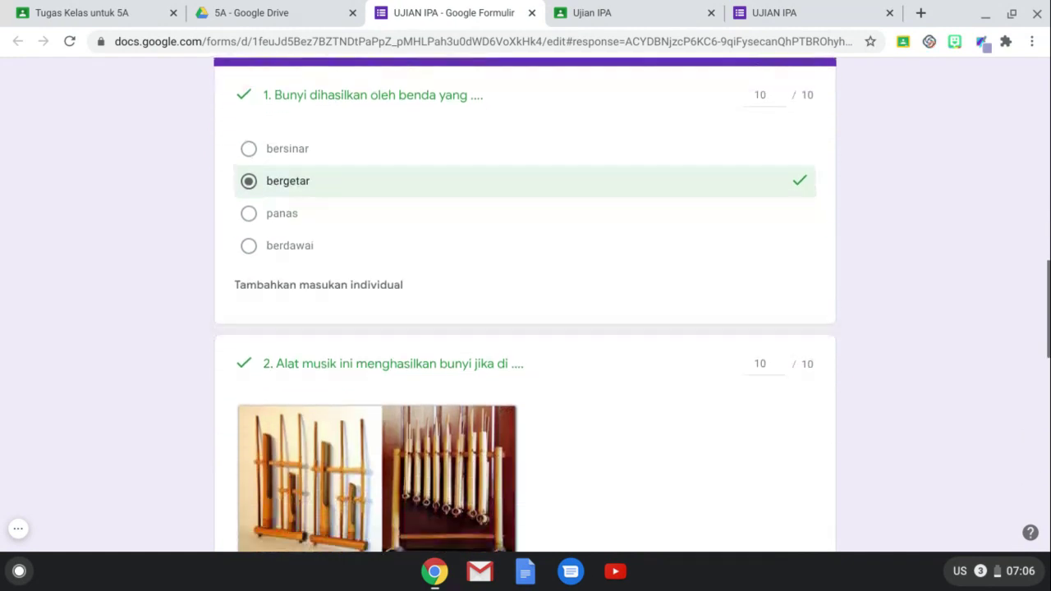
{"action": "scroll", "coordinate": [684, 451], "scroll_direction": "down", "scroll_amount": 1}
{"action": "scroll", "coordinate": [684, 451], "scroll_direction": "down", "scroll_amount": 3}
{"action": "scroll", "coordinate": [684, 451], "scroll_direction": "down", "scroll_amount": 2}
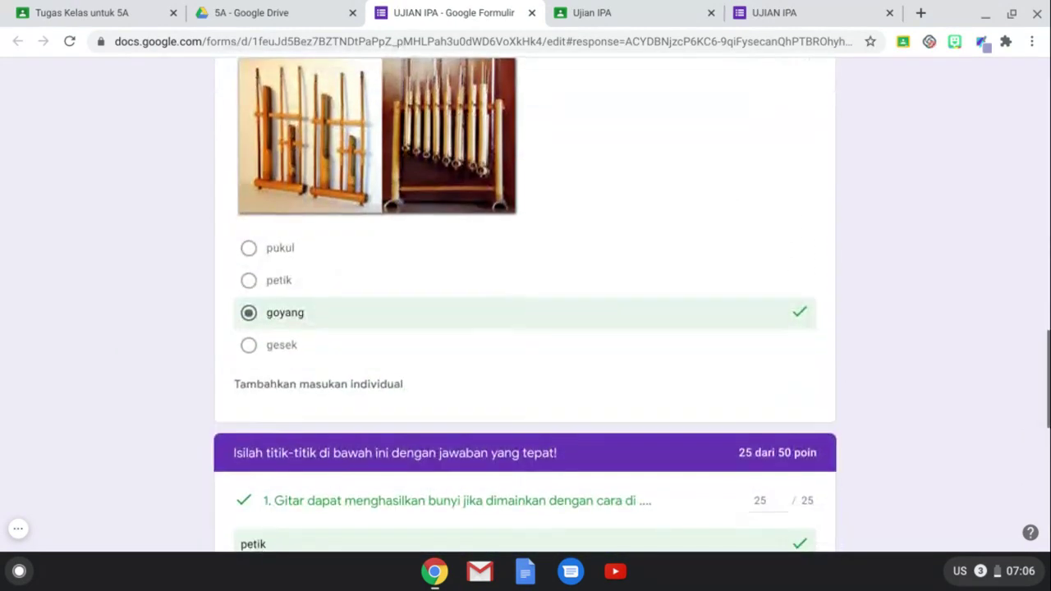
{"action": "scroll", "coordinate": [684, 451], "scroll_direction": "down", "scroll_amount": 2}
{"action": "scroll", "coordinate": [772, 387], "scroll_direction": "down", "scroll_amount": 1}
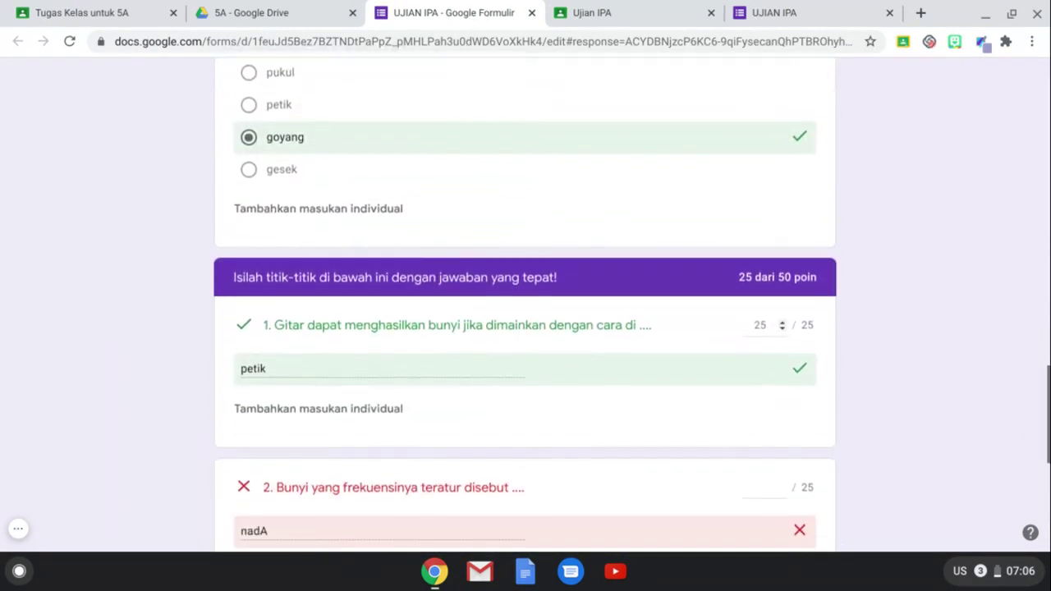
{"action": "scroll", "coordinate": [772, 387], "scroll_direction": "down", "scroll_amount": 1}
{"action": "scroll", "coordinate": [526, 328], "scroll_direction": "down", "scroll_amount": 1}
{"action": "scroll", "coordinate": [526, 329], "scroll_direction": "down", "scroll_amount": 1}
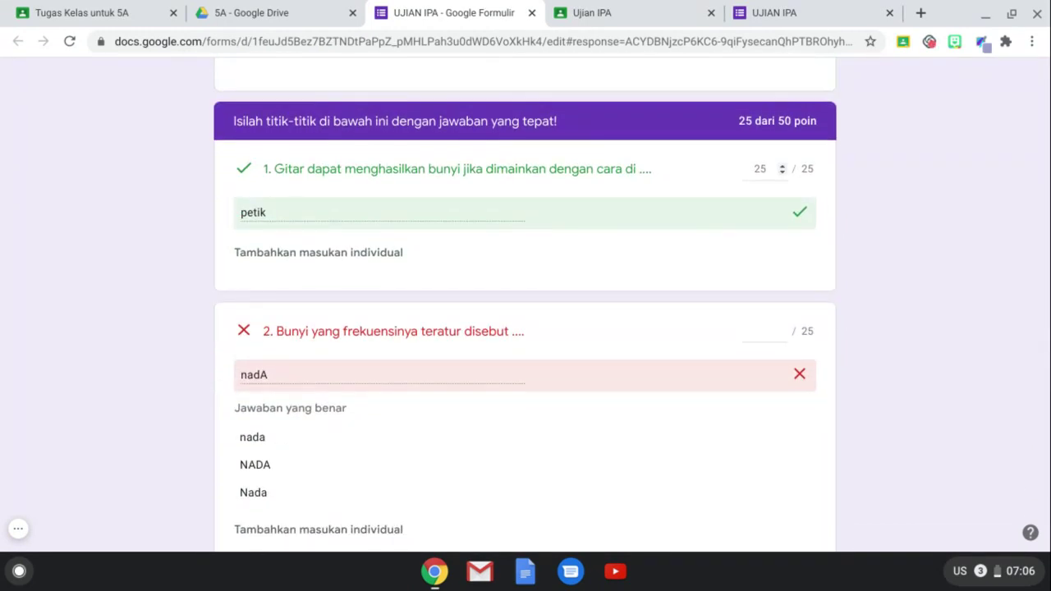
{"action": "scroll", "coordinate": [751, 339], "scroll_direction": "up", "scroll_amount": 1}
{"action": "scroll", "coordinate": [751, 339], "scroll_direction": "up", "scroll_amount": 1}
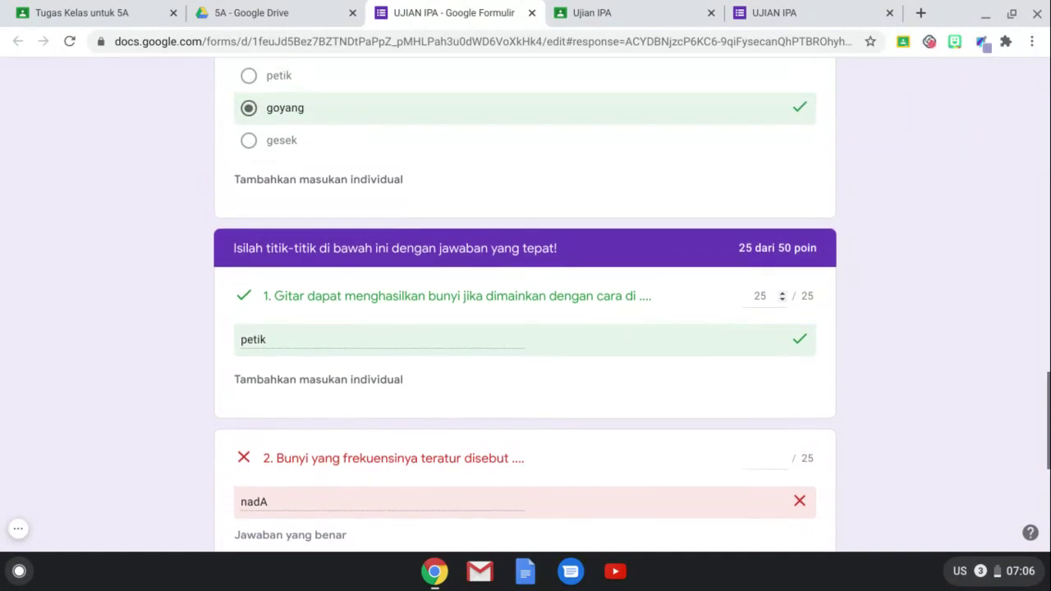
{"action": "scroll", "coordinate": [752, 339], "scroll_direction": "down", "scroll_amount": 3}
{"action": "scroll", "coordinate": [796, 285], "scroll_direction": "down", "scroll_amount": 2}
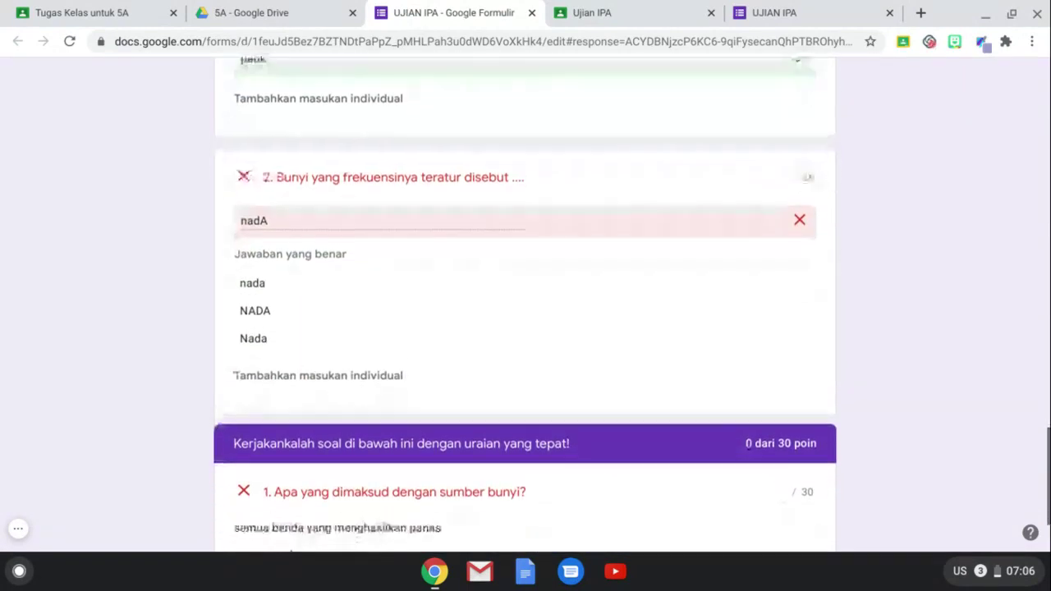
{"action": "scroll", "coordinate": [787, 275], "scroll_direction": "up", "scroll_amount": 1}
{"action": "scroll", "coordinate": [780, 313], "scroll_direction": "down", "scroll_amount": 1}
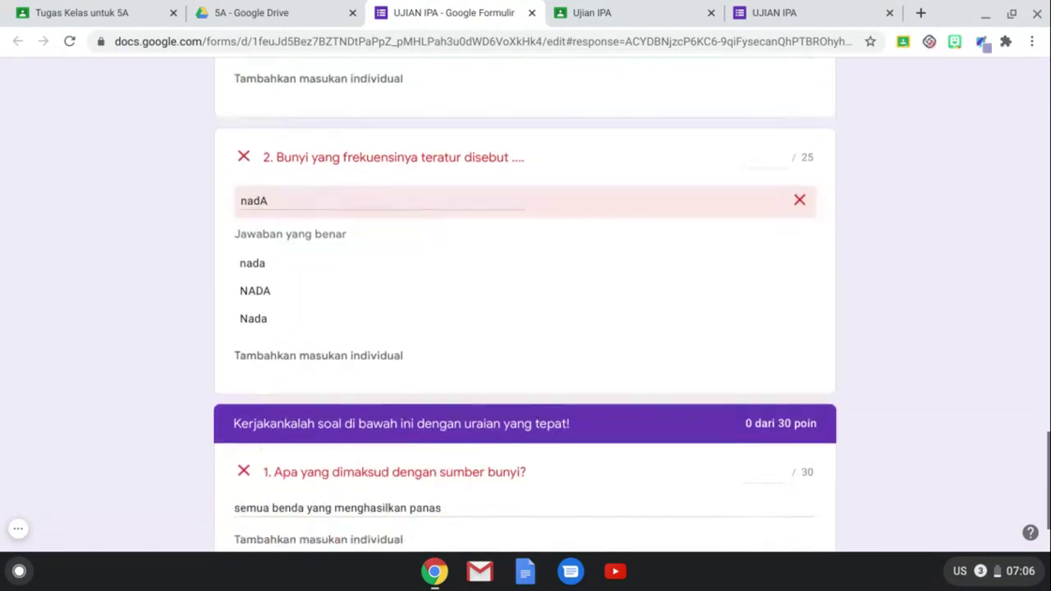
{"action": "scroll", "coordinate": [776, 345], "scroll_direction": "down", "scroll_amount": 1}
{"action": "scroll", "coordinate": [772, 357], "scroll_direction": "up", "scroll_amount": 2}
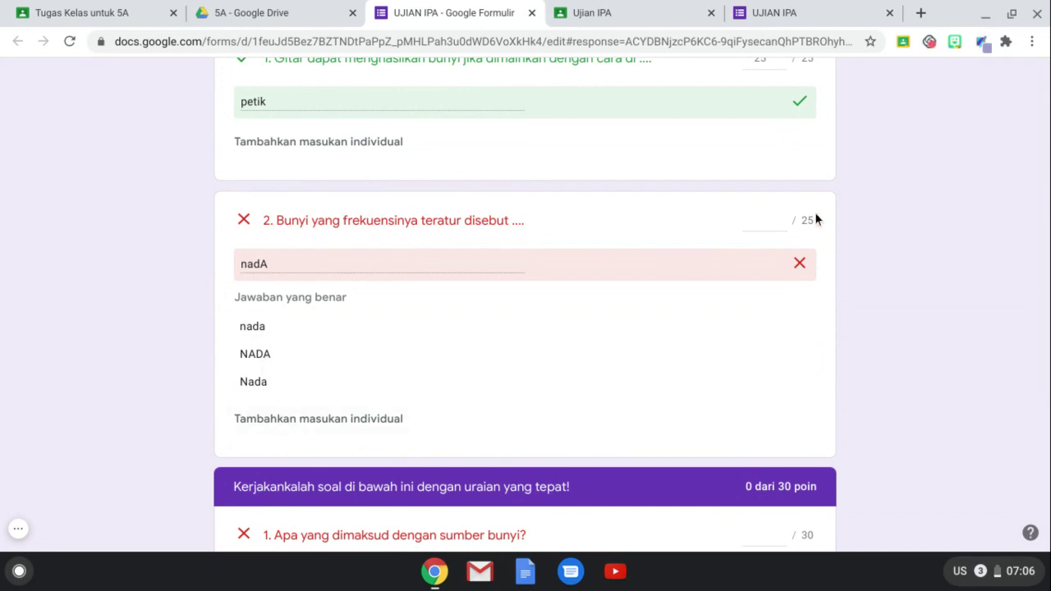
Step: Award fill-in question 2 the full 25 points
{"action": "left_click", "coordinate": [772, 222]}
{"action": "type", "text": "25"}
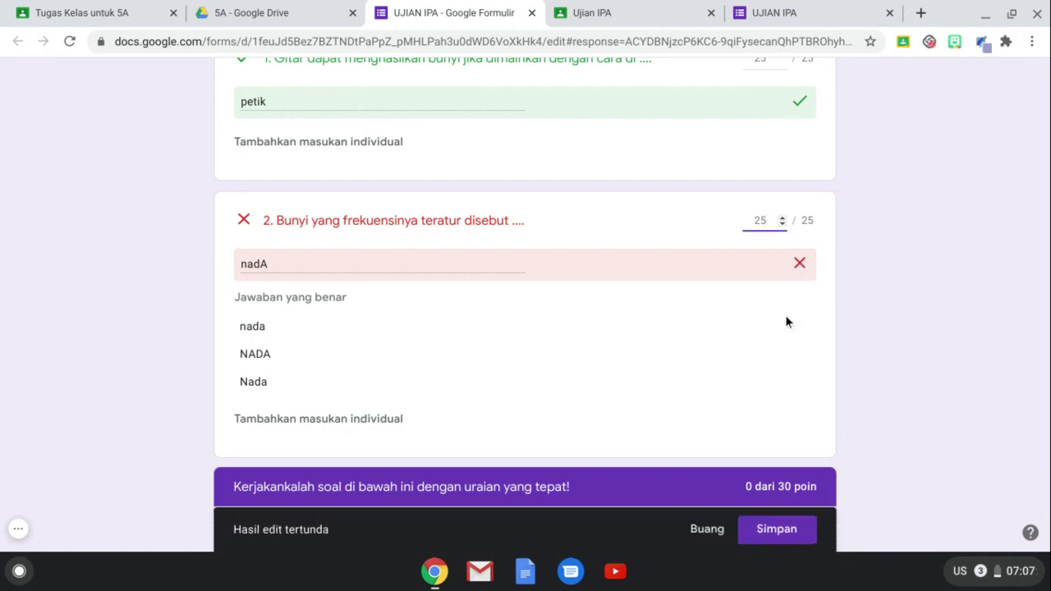
{"action": "scroll", "coordinate": [786, 317], "scroll_direction": "down", "scroll_amount": 2}
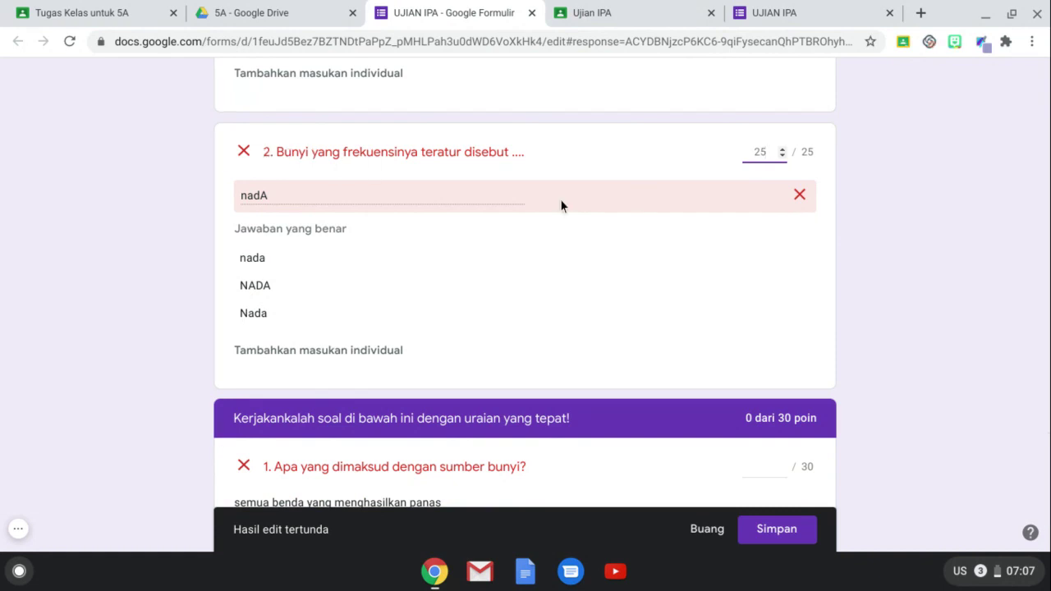
{"action": "scroll", "coordinate": [560, 202], "scroll_direction": "down", "scroll_amount": 2}
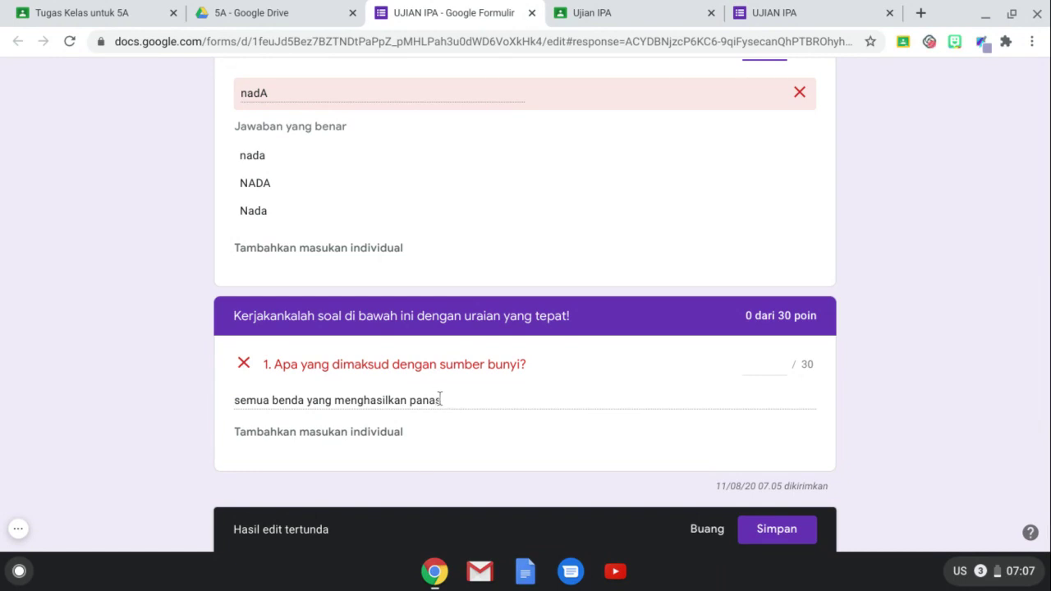
Step: Give the essay question 0 of 30 points and save, making the total 70/100
{"action": "left_click", "coordinate": [761, 367]}
{"action": "type", "text": "0"}
{"action": "scroll", "coordinate": [484, 328], "scroll_direction": "up", "scroll_amount": 2}
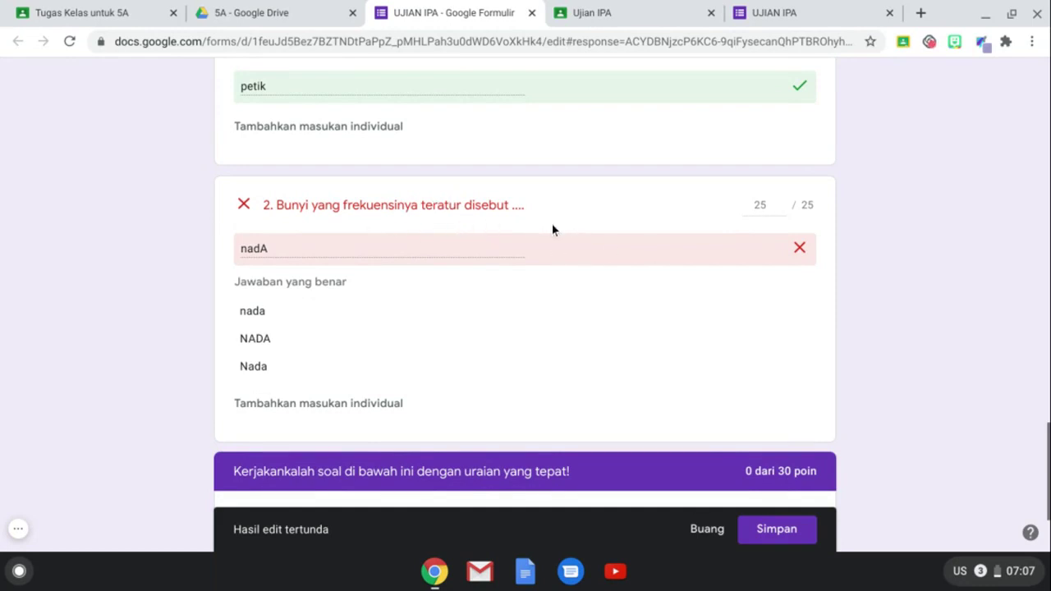
{"action": "key", "text": "Tab"}
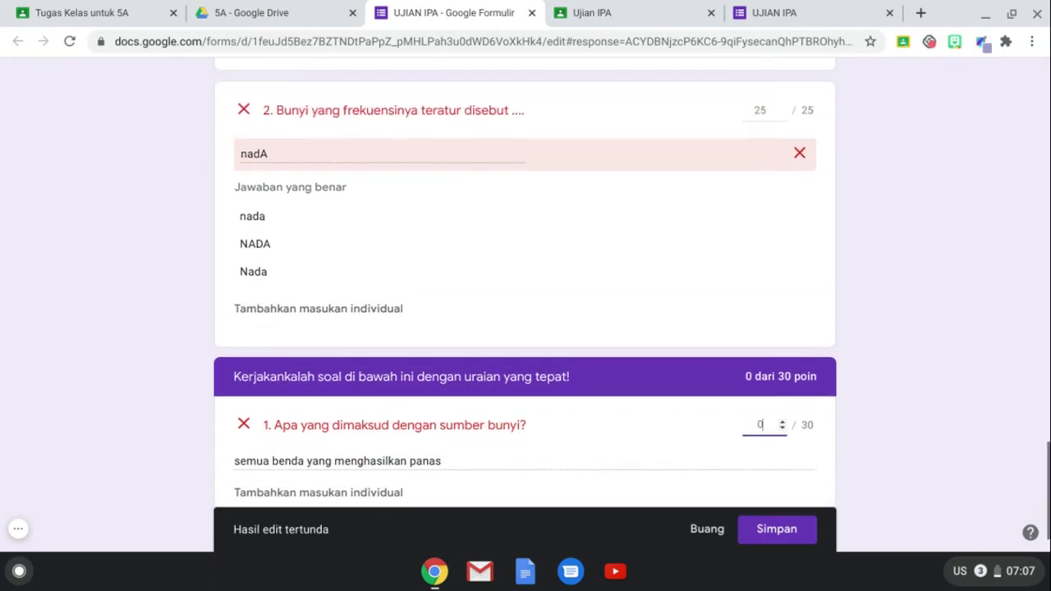
{"action": "scroll", "coordinate": [460, 220], "scroll_direction": "up", "scroll_amount": 1}
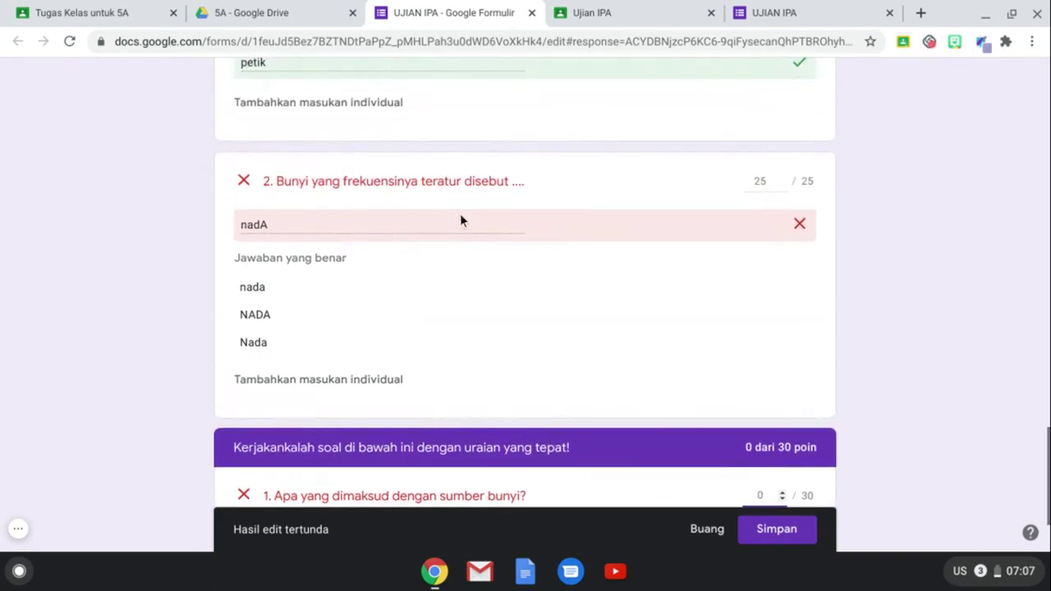
{"action": "left_click", "coordinate": [778, 532]}
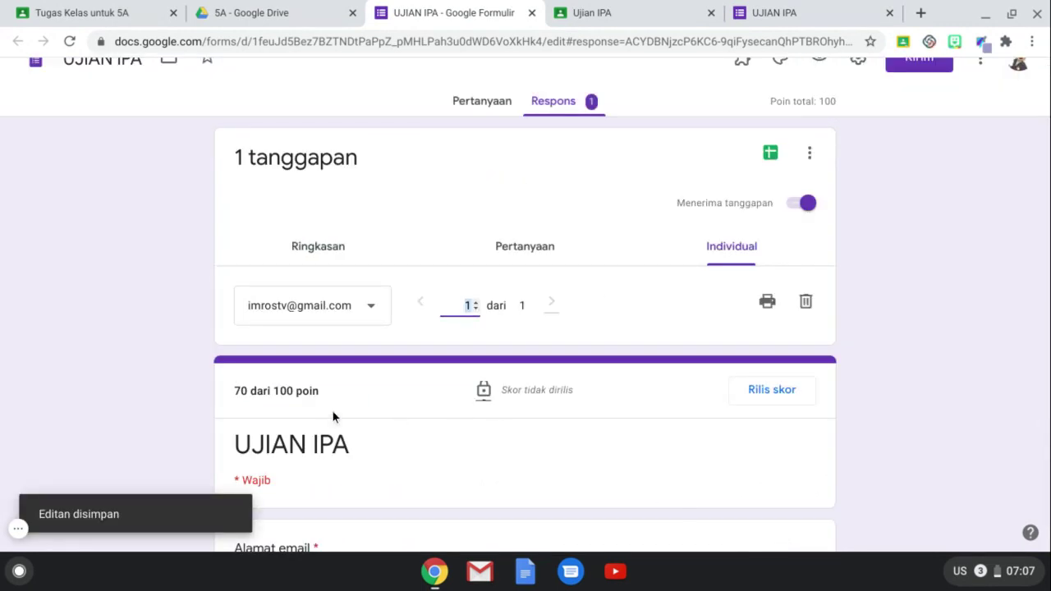
{"action": "scroll", "coordinate": [250, 400], "scroll_direction": "down", "scroll_amount": 10}
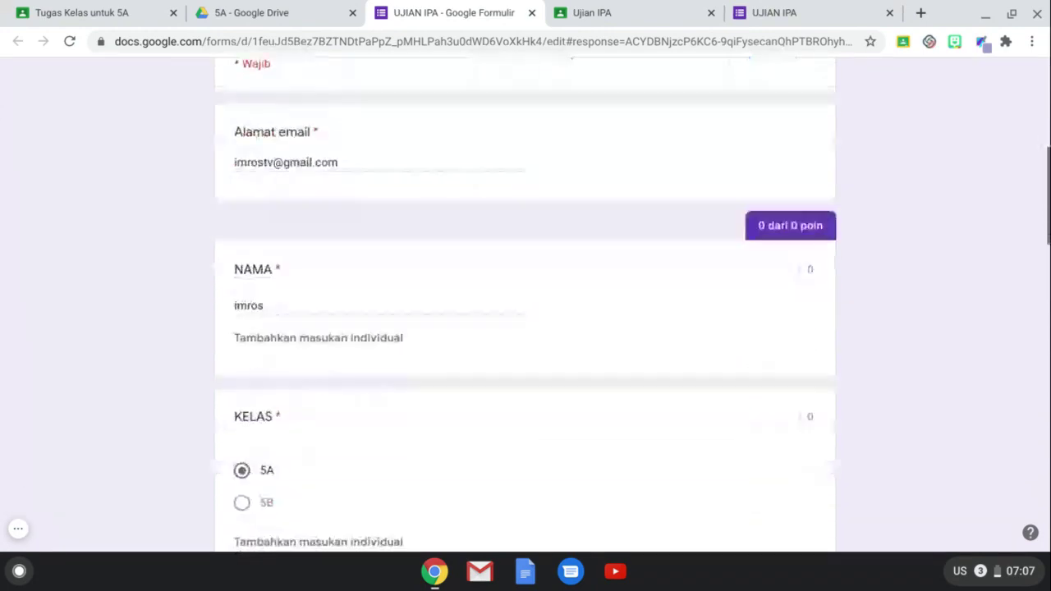
{"action": "scroll", "coordinate": [525, 329], "scroll_direction": "down", "scroll_amount": 3}
{"action": "scroll", "coordinate": [526, 328], "scroll_direction": "down", "scroll_amount": 2}
{"action": "scroll", "coordinate": [525, 329], "scroll_direction": "down", "scroll_amount": 2}
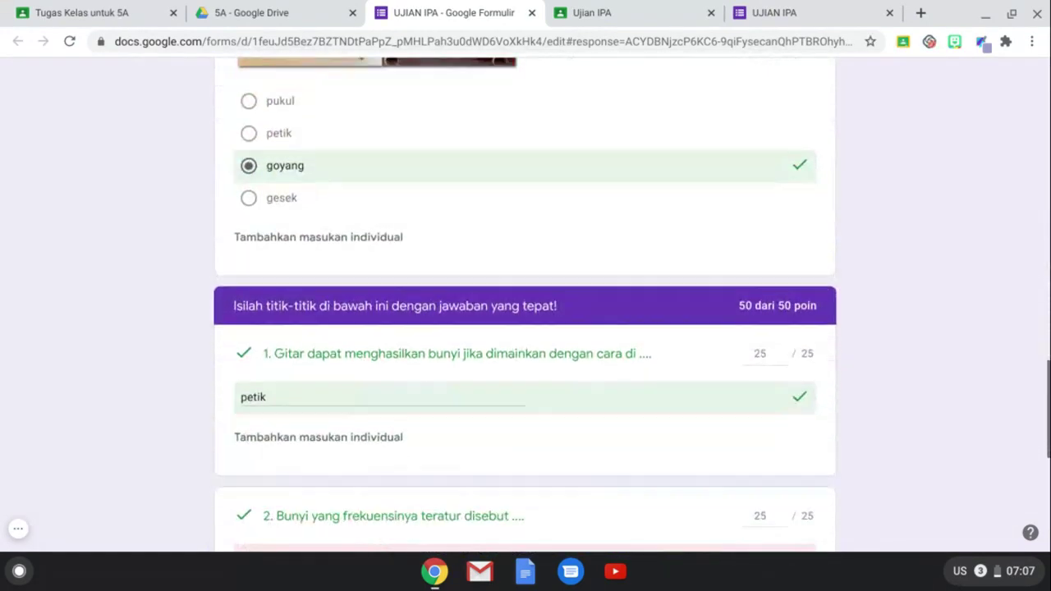
{"action": "scroll", "coordinate": [526, 328], "scroll_direction": "down", "scroll_amount": 2}
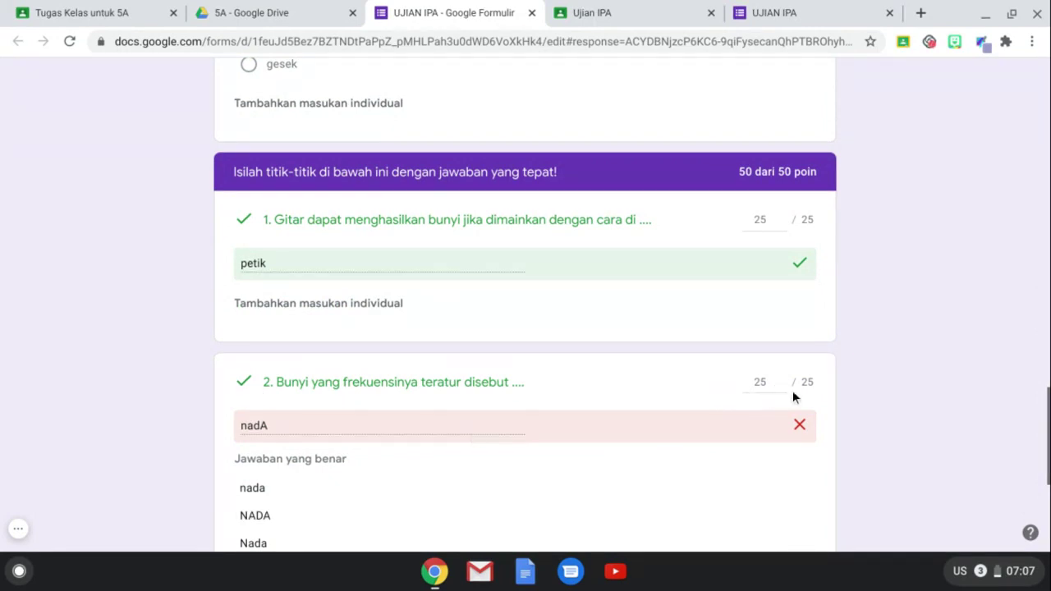
{"action": "scroll", "coordinate": [793, 394], "scroll_direction": "down", "scroll_amount": 3}
{"action": "scroll", "coordinate": [526, 329], "scroll_direction": "up", "scroll_amount": 1}
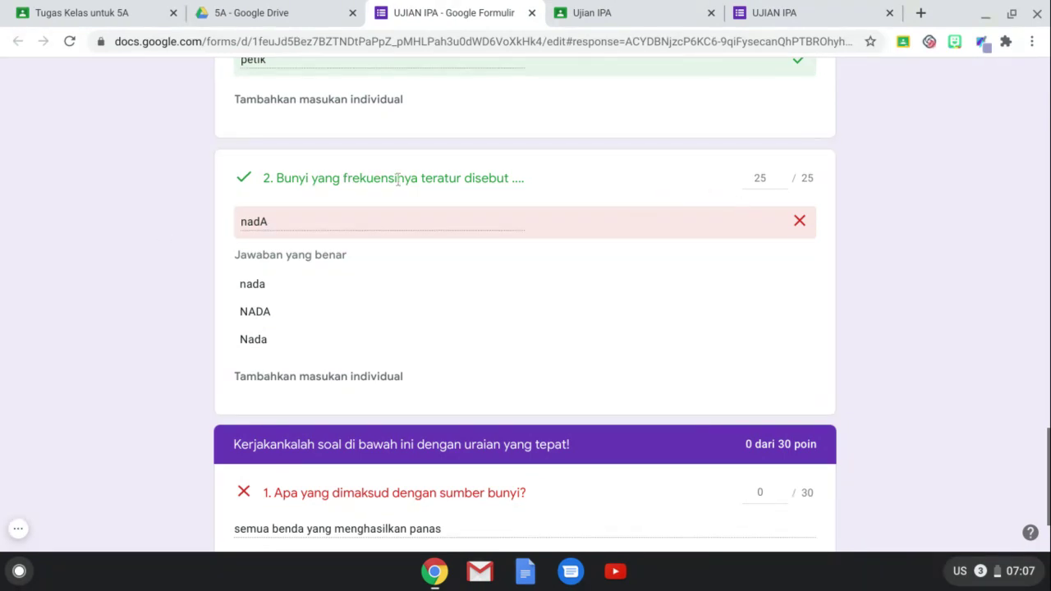
{"action": "scroll", "coordinate": [361, 180], "scroll_direction": "down", "scroll_amount": 2}
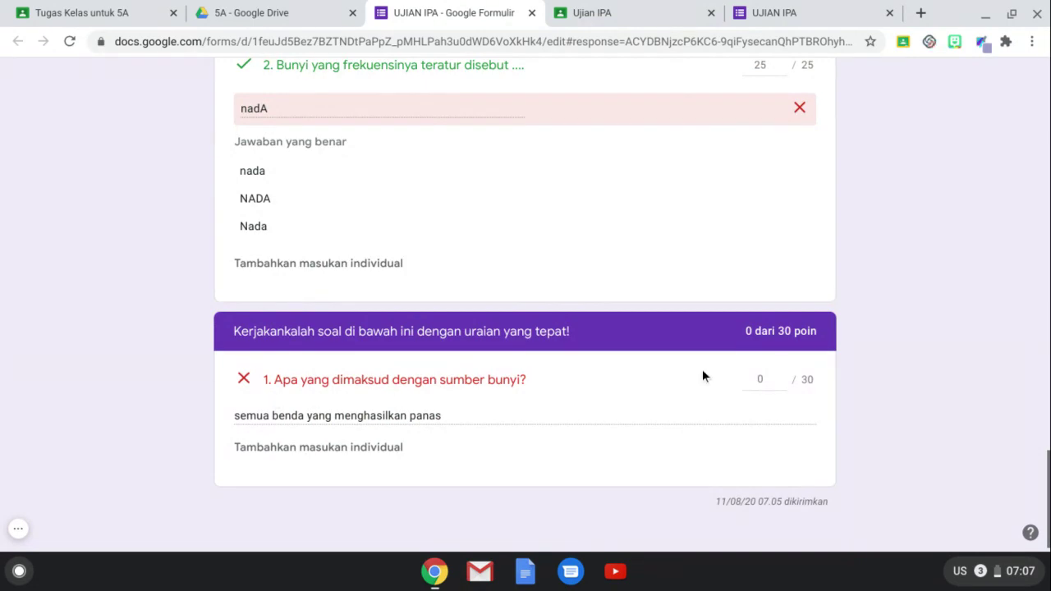
{"action": "key", "text": "Home"}
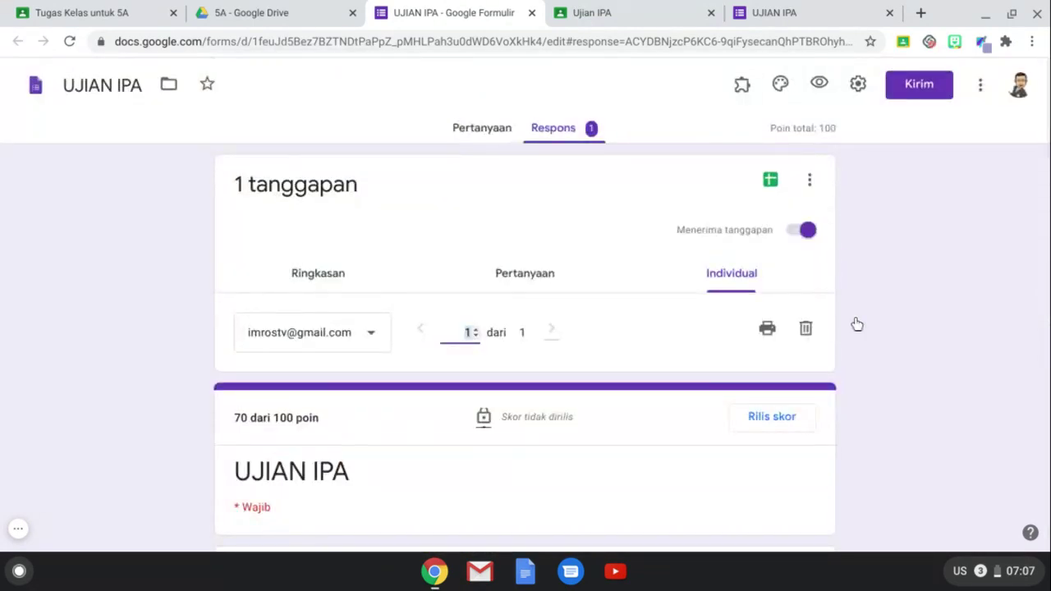
Step: Email the respondent their released 70/100 score with the message 'Tingkatkan lagi belajarmu'
{"action": "left_click", "coordinate": [772, 417]}
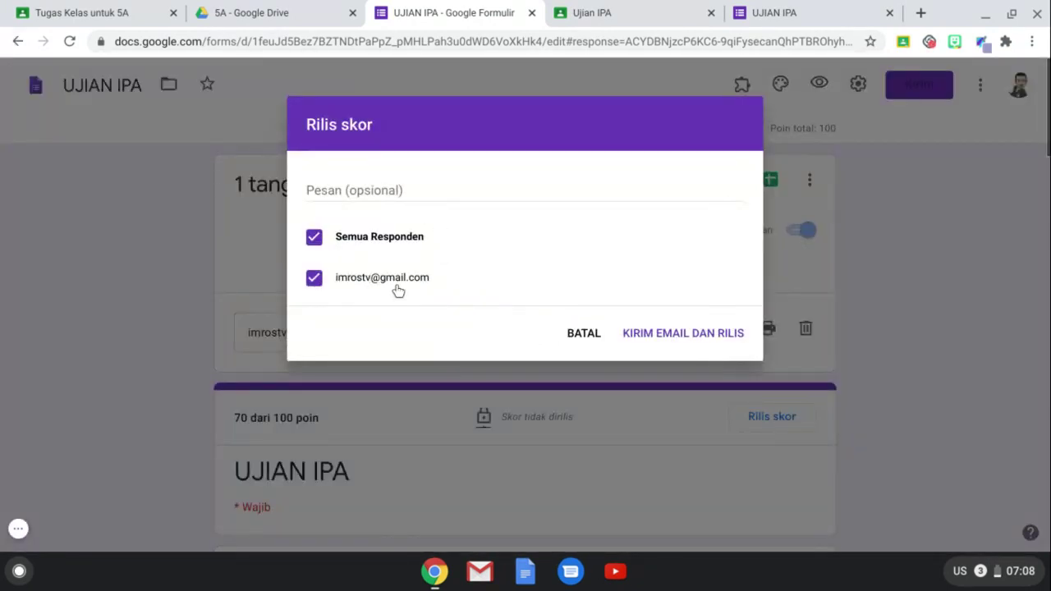
{"action": "left_click", "coordinate": [371, 190]}
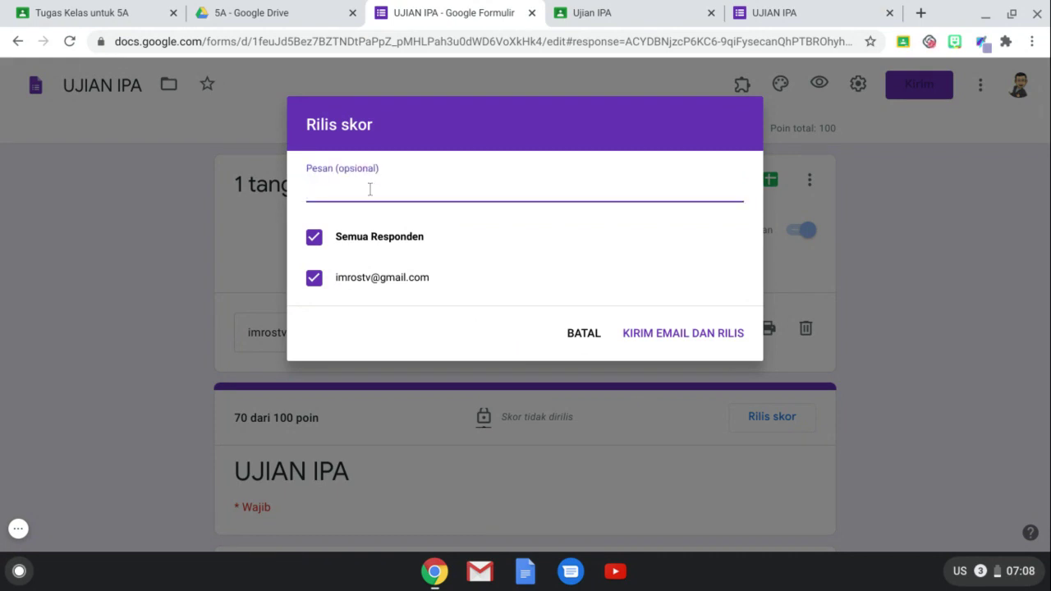
{"action": "type", "text": "Nila"}
{"action": "key", "text": "BackSpace"}
{"action": "key", "text": "BackSpace"}
{"action": "key", "text": "BackSpace"}
{"action": "type", "text": "ingkatkan"}
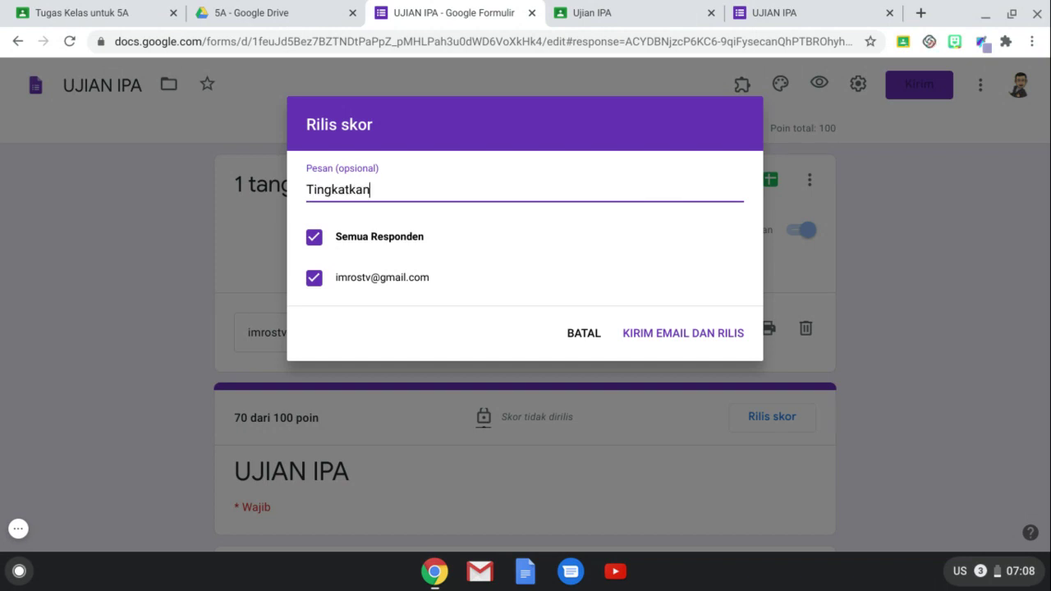
{"action": "type", "text": " lagi belajarm"}
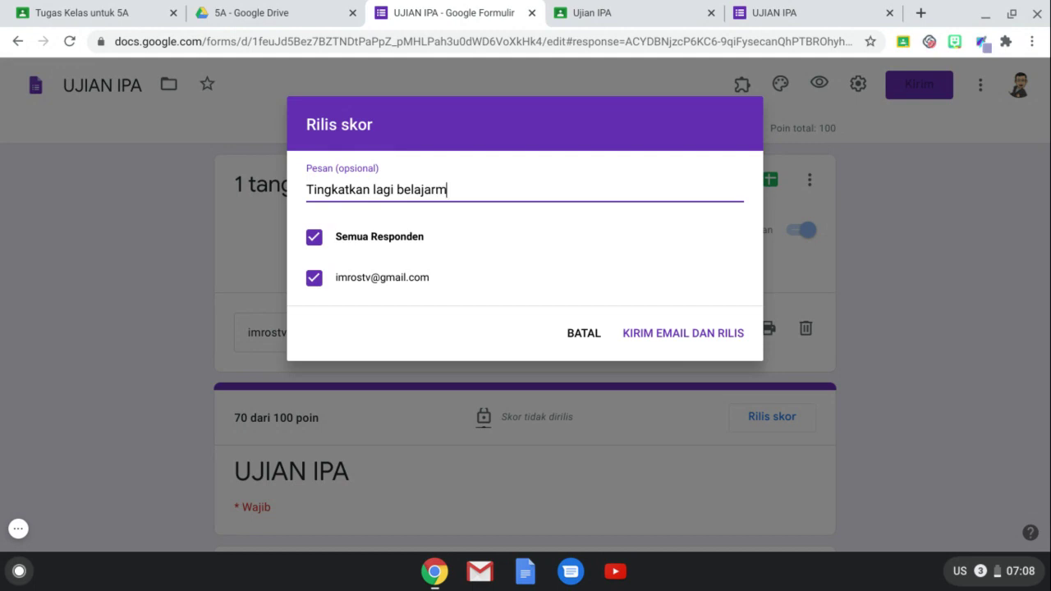
{"action": "type", "text": "u"}
{"action": "left_click", "coordinate": [686, 337]}
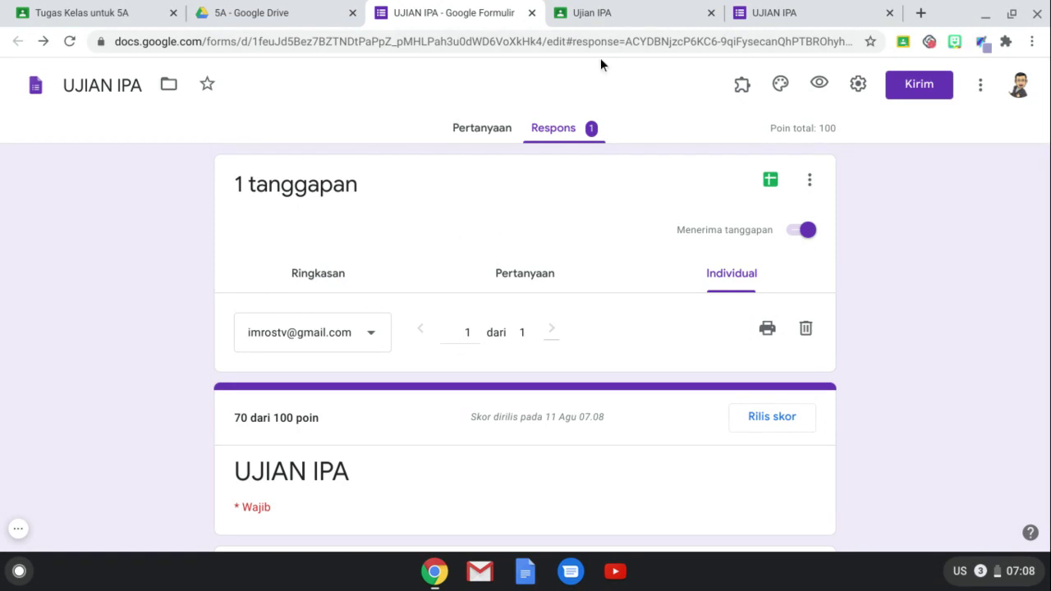
Step: Search 'gmail', switch to the student's Google account, and open that account's Gmail inbox
{"action": "left_click", "coordinate": [770, 17]}
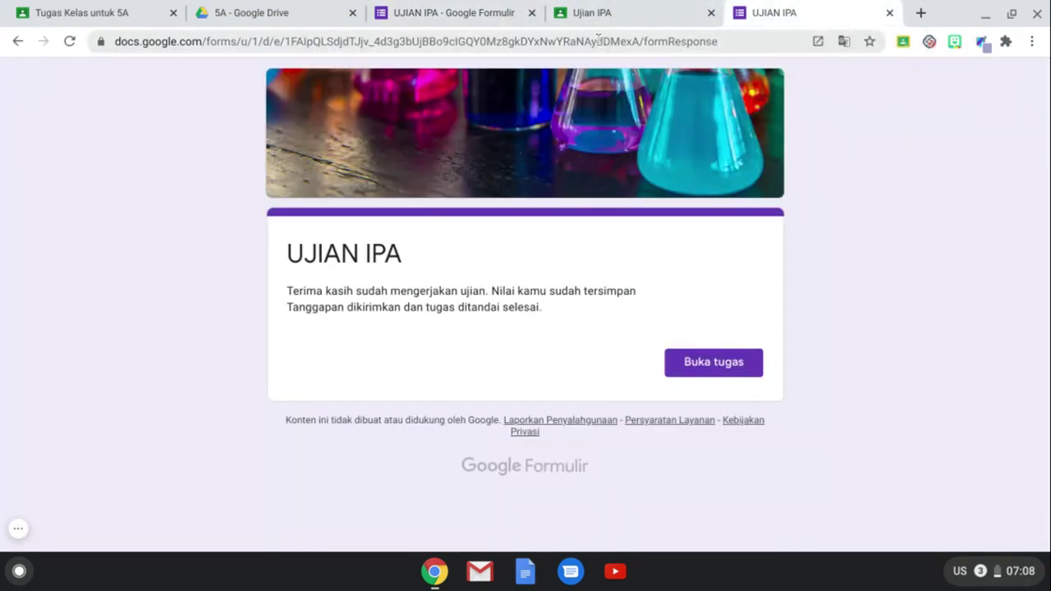
{"action": "left_click", "coordinate": [748, 41]}
{"action": "type", "text": "gma"}
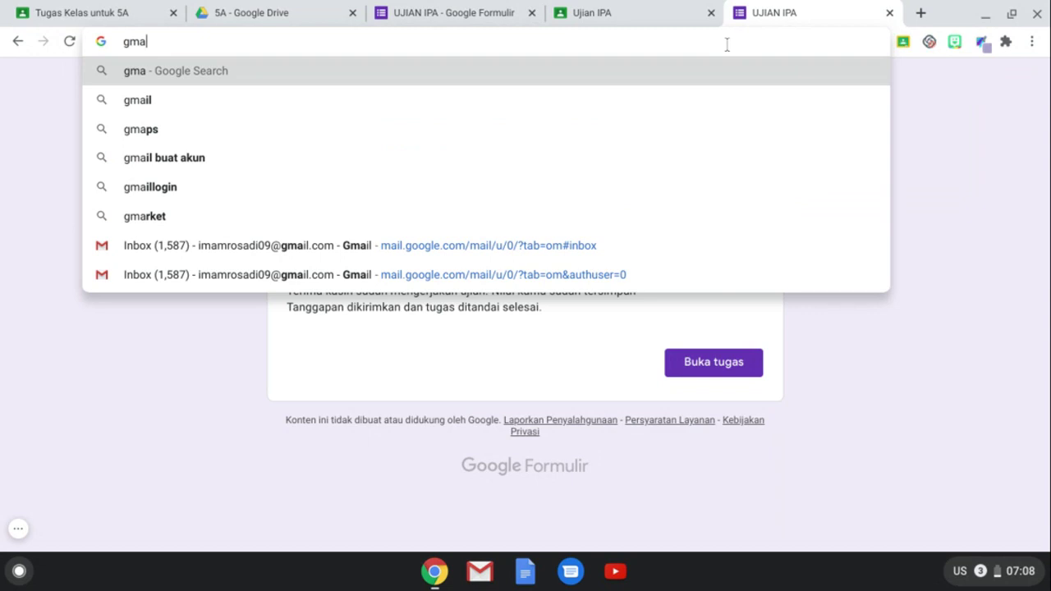
{"action": "type", "text": "il"}
{"action": "key", "text": "Return"}
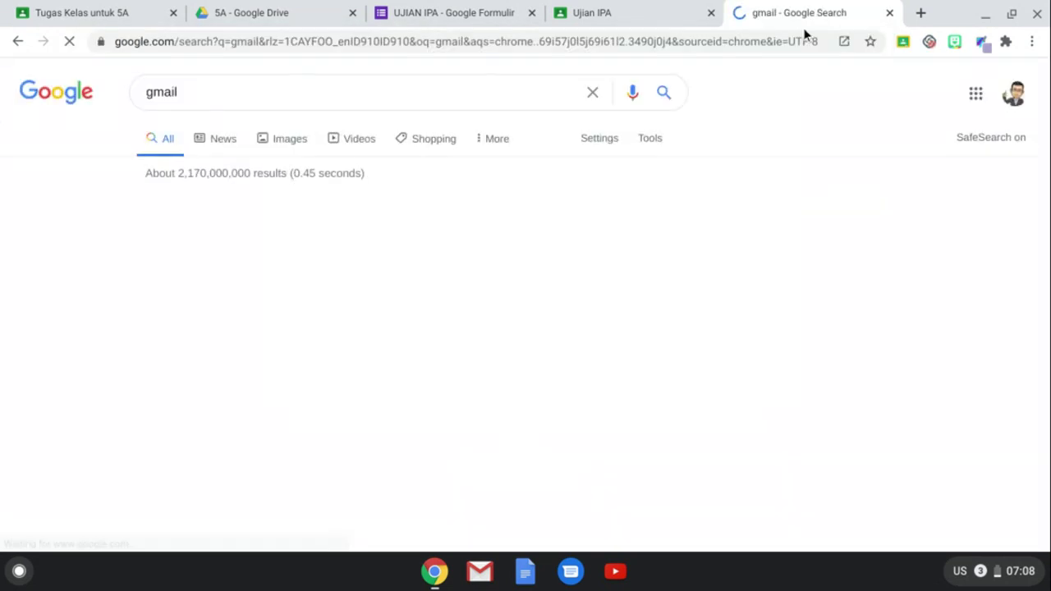
{"action": "left_click", "coordinate": [1015, 97]}
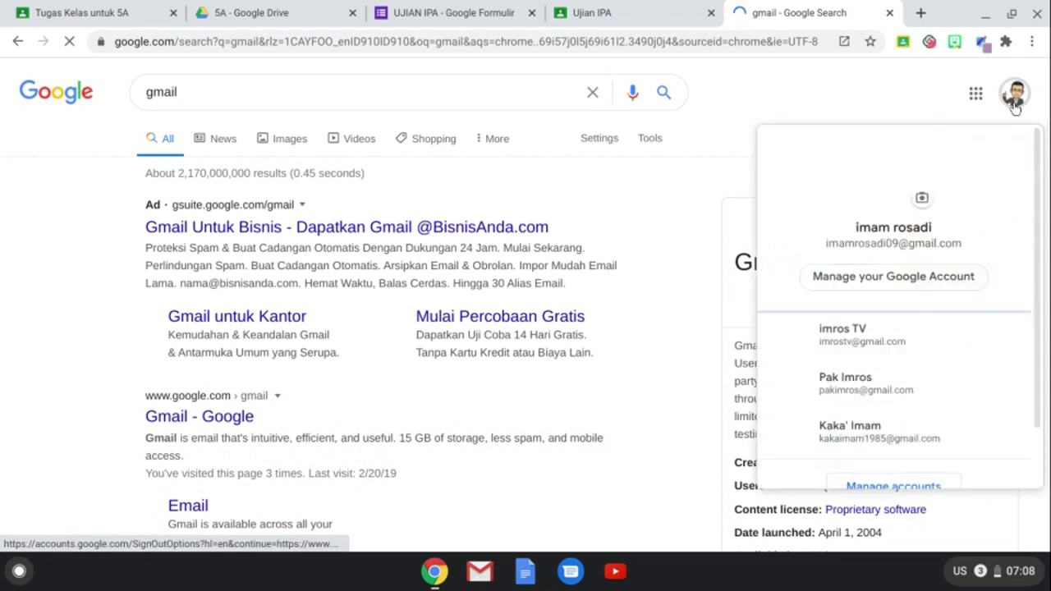
{"action": "left_click", "coordinate": [851, 357]}
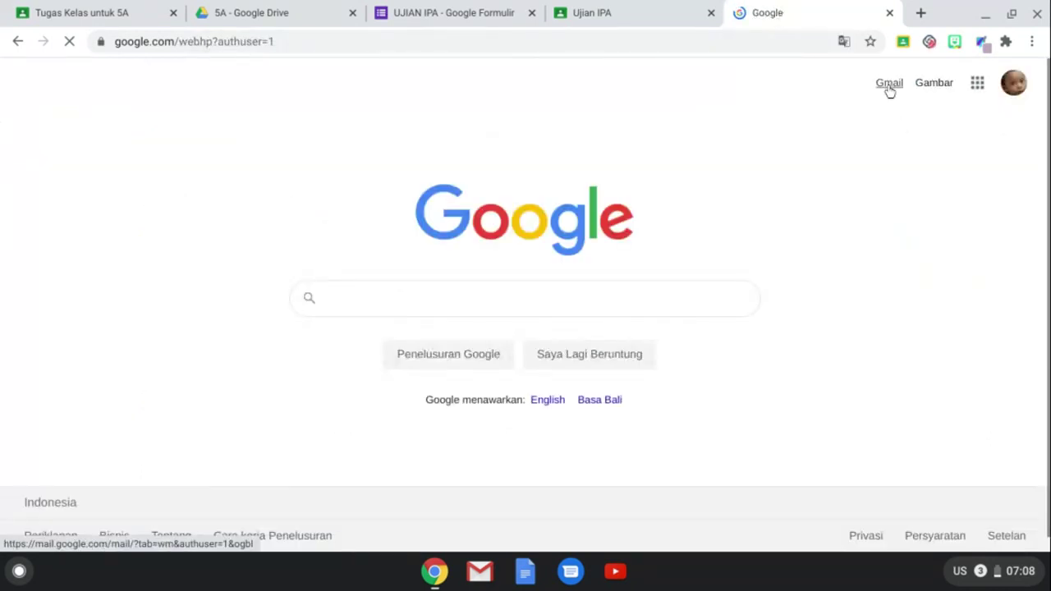
{"action": "left_click", "coordinate": [889, 86]}
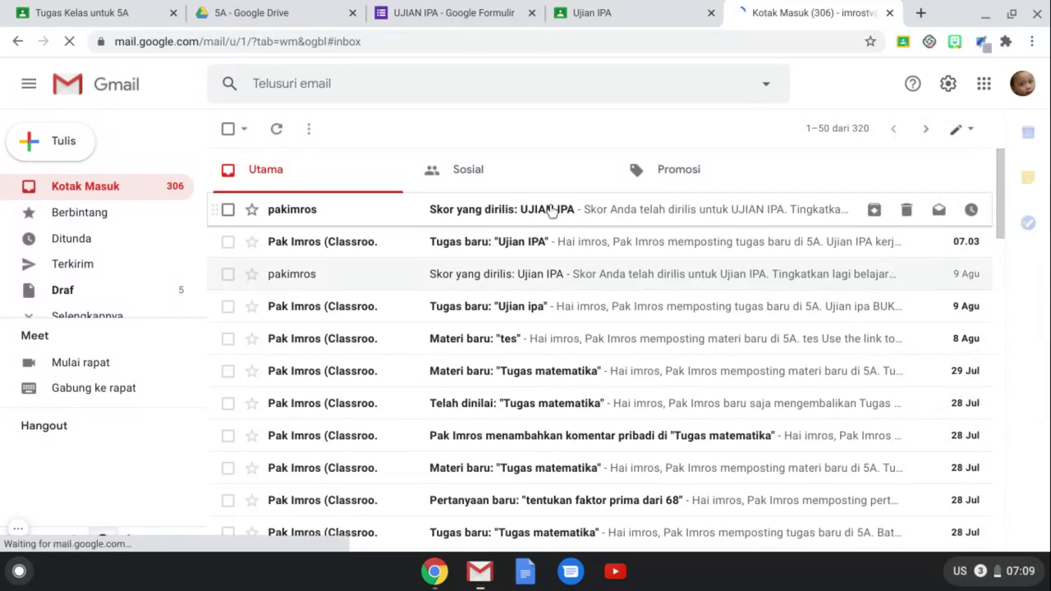
Step: Open the 'Skor yang dirilis: UJIAN IPA' email showing 70 / 100 and the teacher's message
{"action": "left_click", "coordinate": [544, 212]}
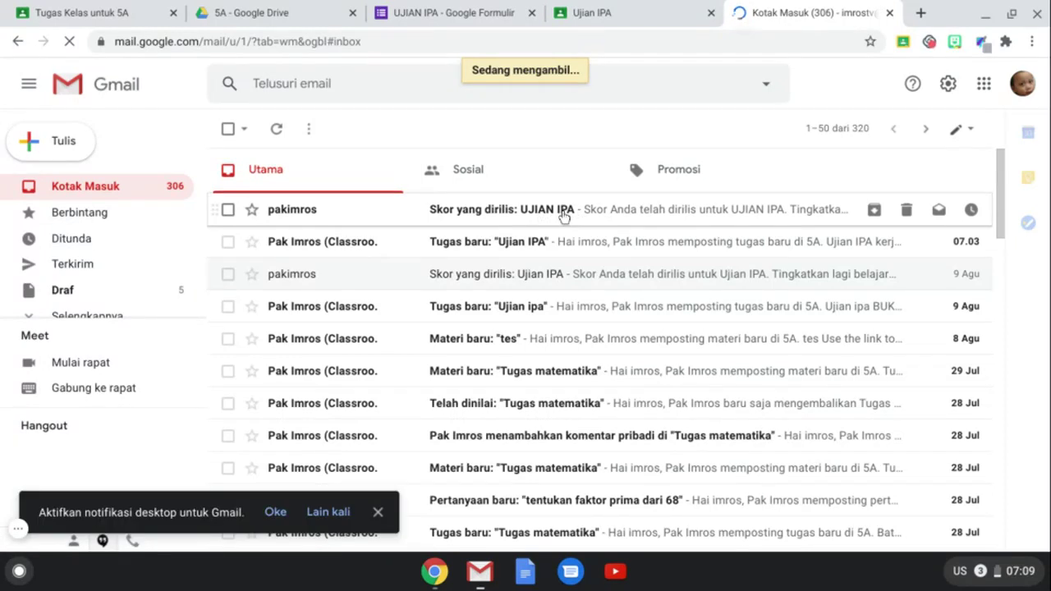
{"action": "scroll", "coordinate": [572, 237], "scroll_direction": "down", "scroll_amount": 2}
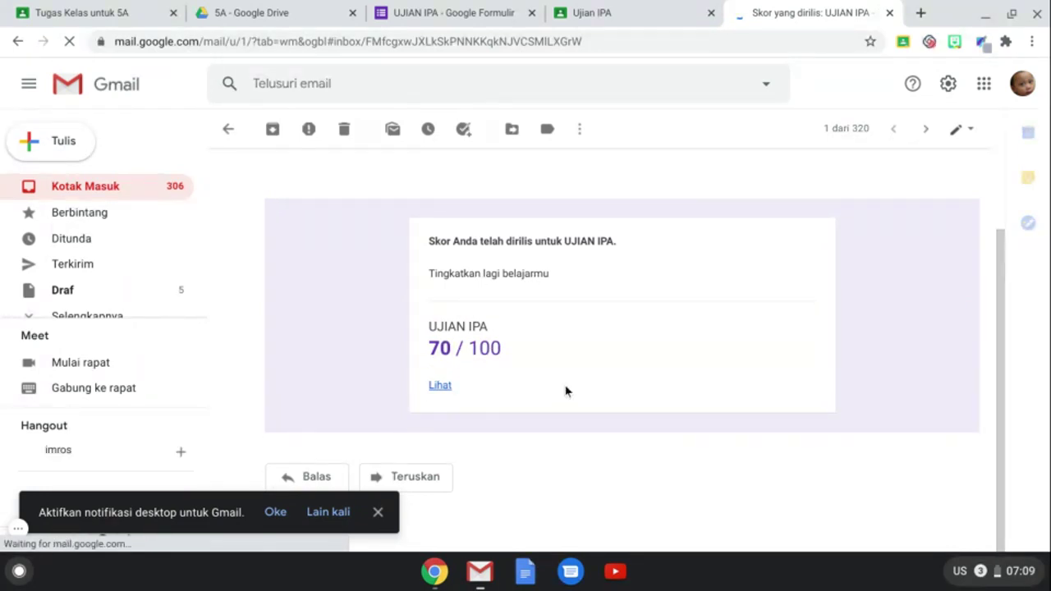
{"action": "left_click", "coordinate": [440, 386]}
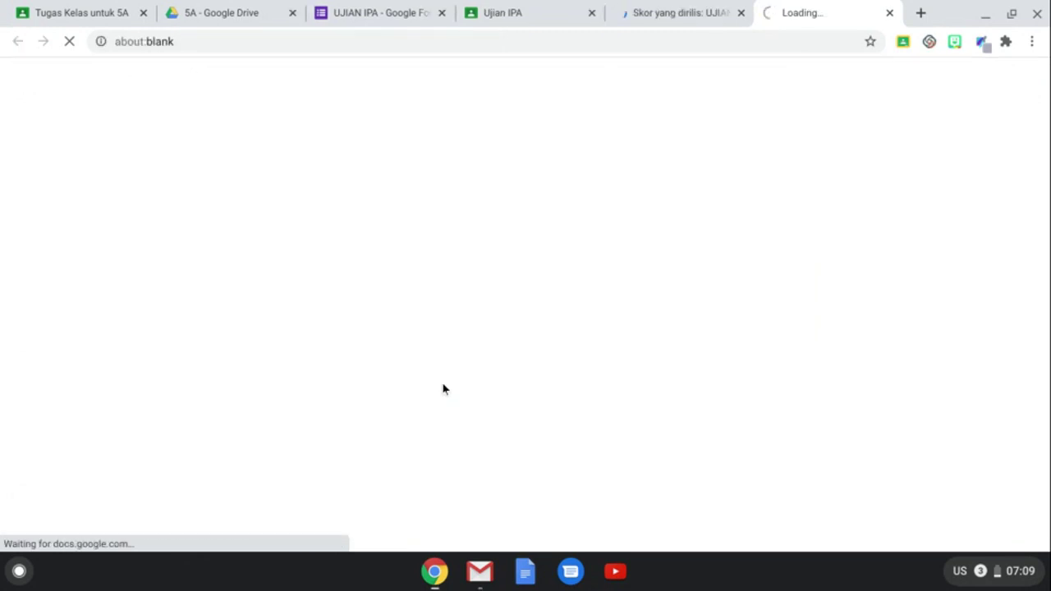
{"action": "scroll", "coordinate": [443, 386], "scroll_direction": "down", "scroll_amount": 3}
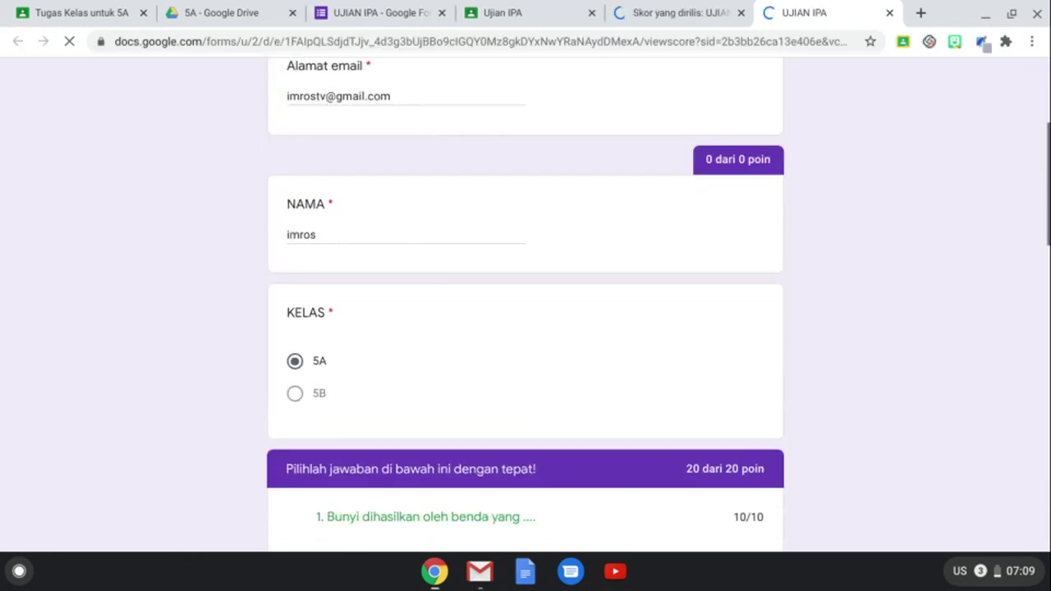
{"action": "scroll", "coordinate": [443, 387], "scroll_direction": "down", "scroll_amount": 3}
{"action": "scroll", "coordinate": [526, 328], "scroll_direction": "down", "scroll_amount": 4}
{"action": "scroll", "coordinate": [525, 328], "scroll_direction": "down", "scroll_amount": 2}
{"action": "scroll", "coordinate": [526, 329], "scroll_direction": "down", "scroll_amount": 3}
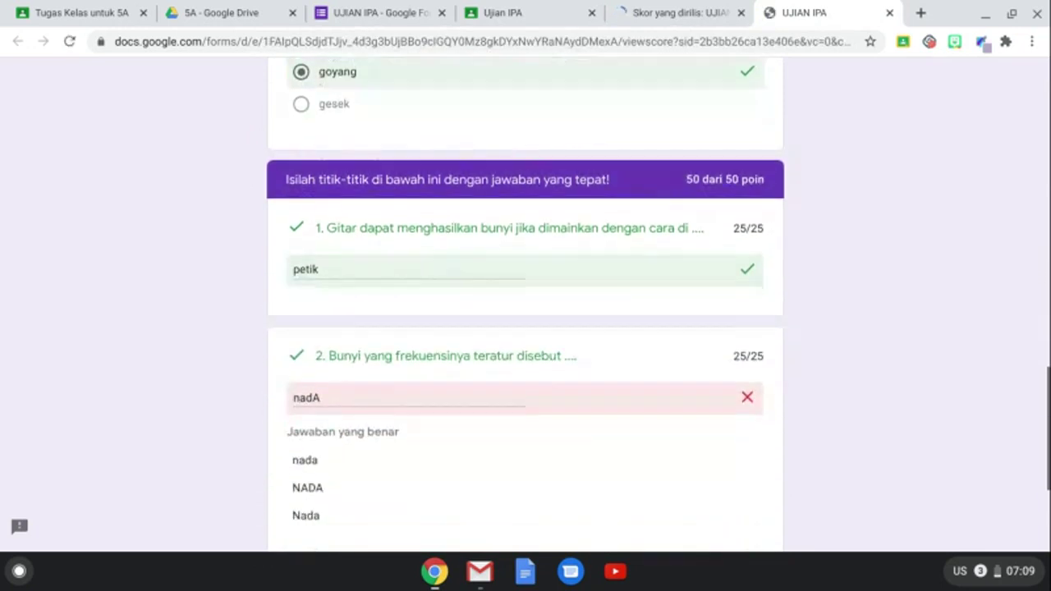
{"action": "scroll", "coordinate": [526, 329], "scroll_direction": "down", "scroll_amount": 3}
{"action": "scroll", "coordinate": [526, 328], "scroll_direction": "down", "scroll_amount": 1}
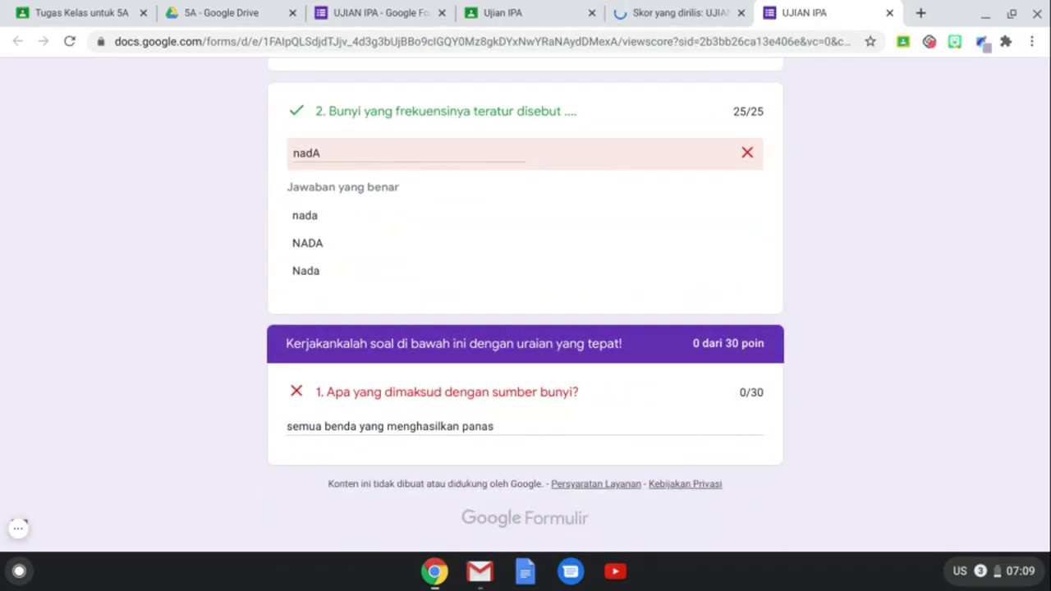
{"action": "scroll", "coordinate": [525, 328], "scroll_direction": "up", "scroll_amount": 1}
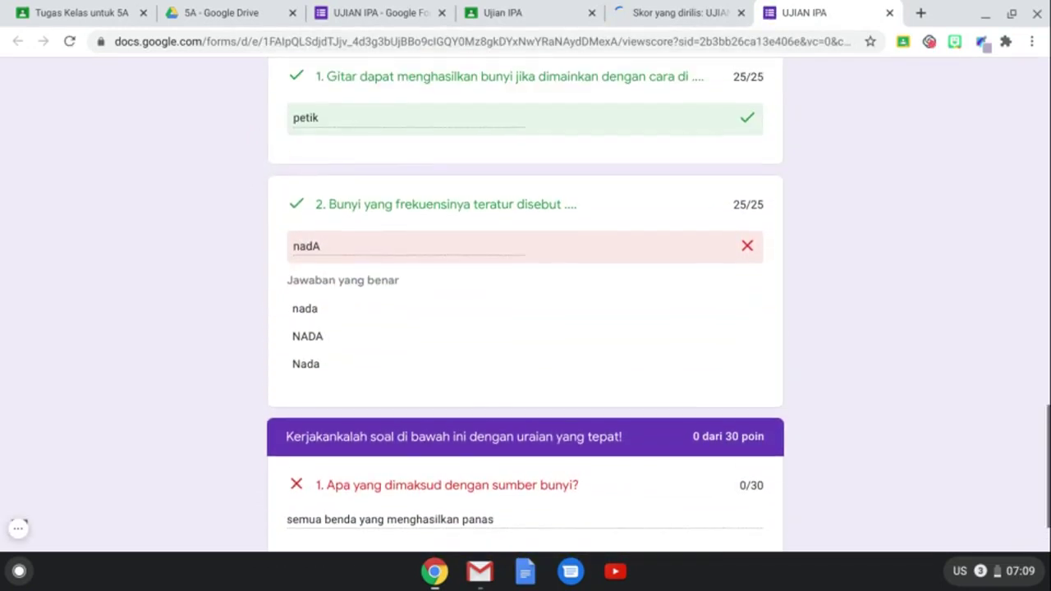
{"action": "scroll", "coordinate": [526, 329], "scroll_direction": "up", "scroll_amount": 3}
{"action": "scroll", "coordinate": [525, 328], "scroll_direction": "up", "scroll_amount": 10}
{"action": "scroll", "coordinate": [526, 329], "scroll_direction": "up", "scroll_amount": 4}
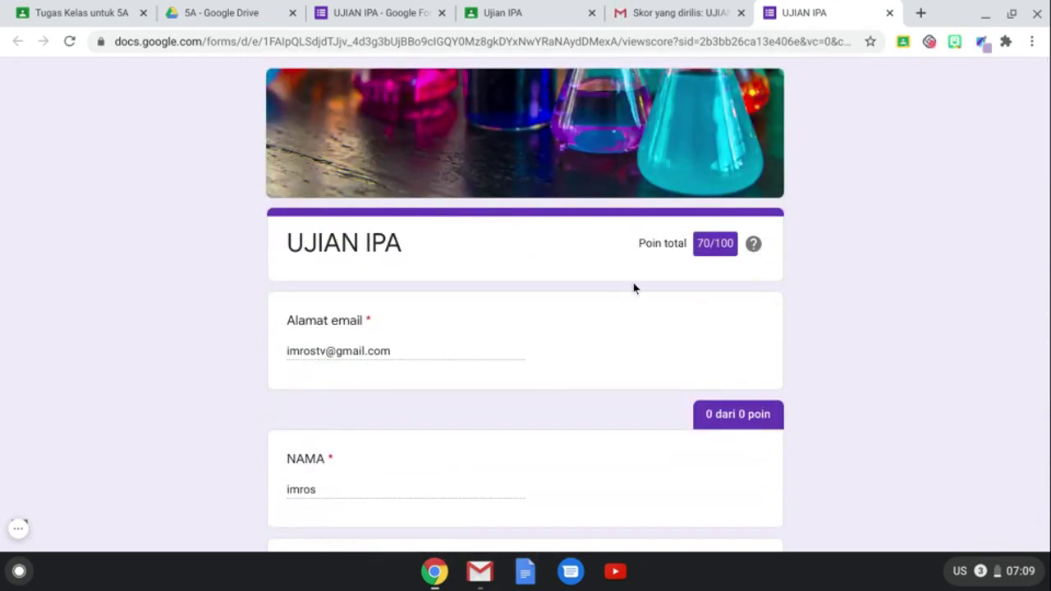
Step: Export the quiz responses to a new spreadsheet named UJIAN IPA (Respons)
{"action": "left_click", "coordinate": [372, 11]}
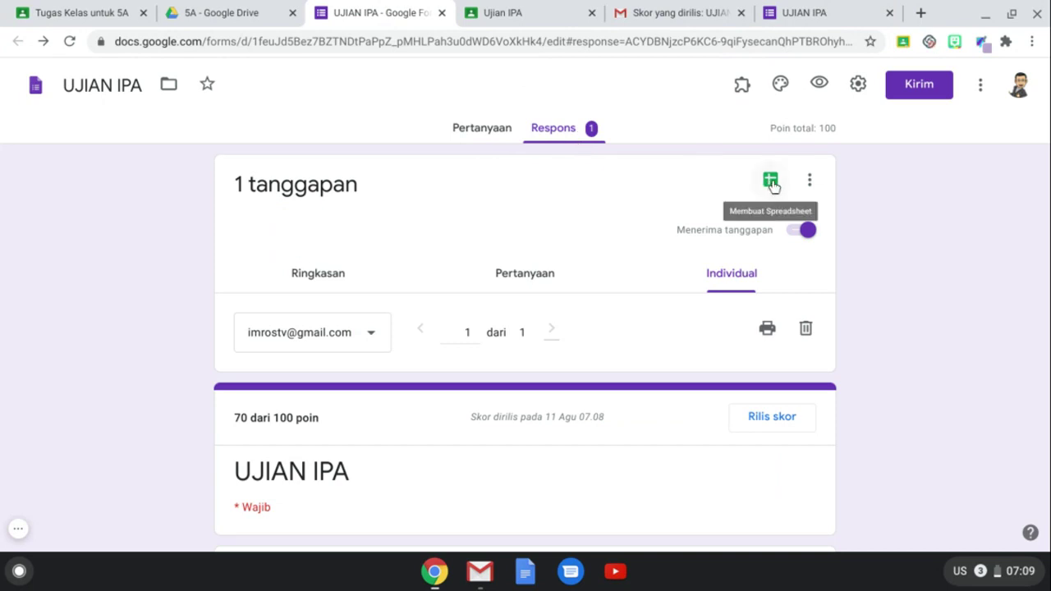
{"action": "left_click", "coordinate": [772, 185]}
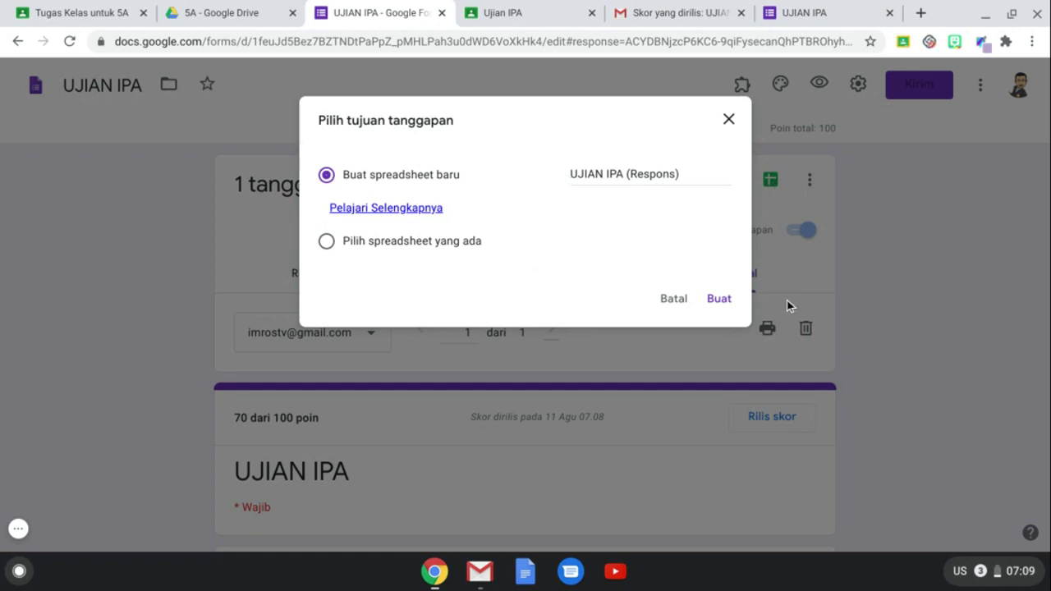
{"action": "left_click", "coordinate": [718, 312]}
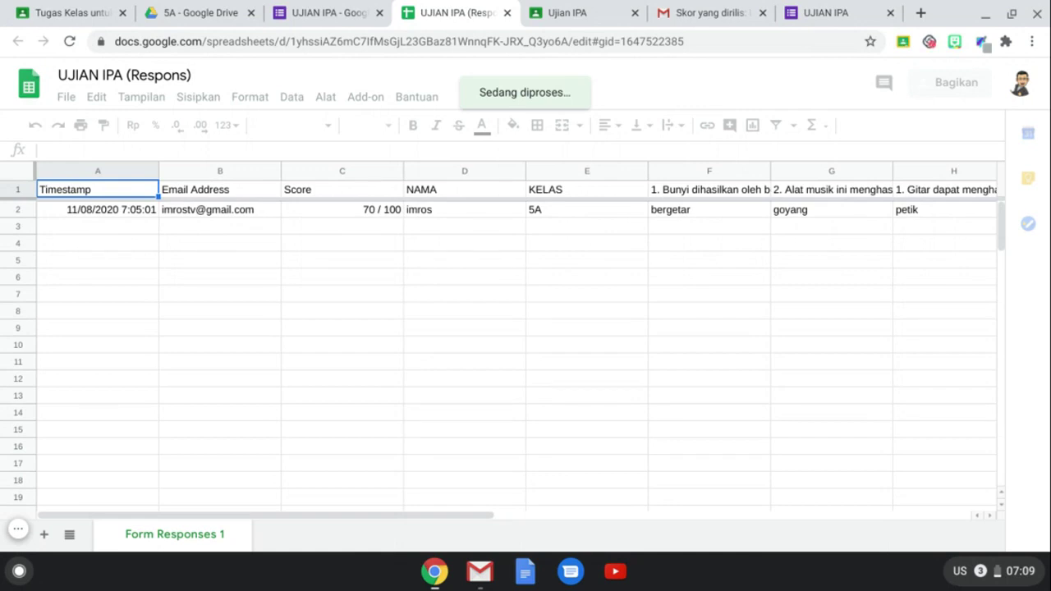
Step: Duplicate the Form Responses 1 sheet and rename the copy 'Ujian IPA'
{"action": "right_click", "coordinate": [203, 537]}
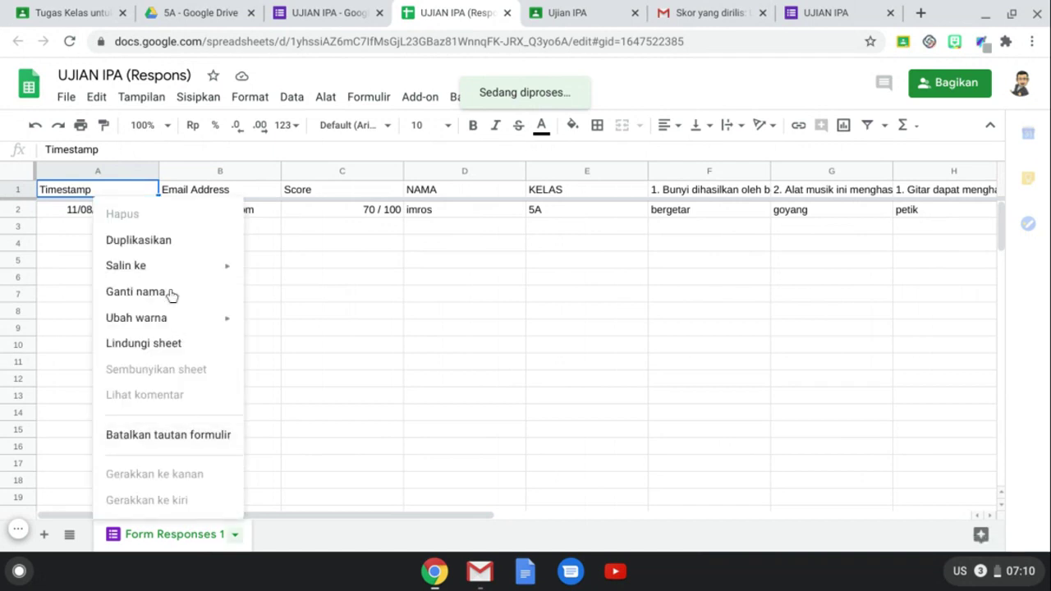
{"action": "left_click", "coordinate": [169, 240]}
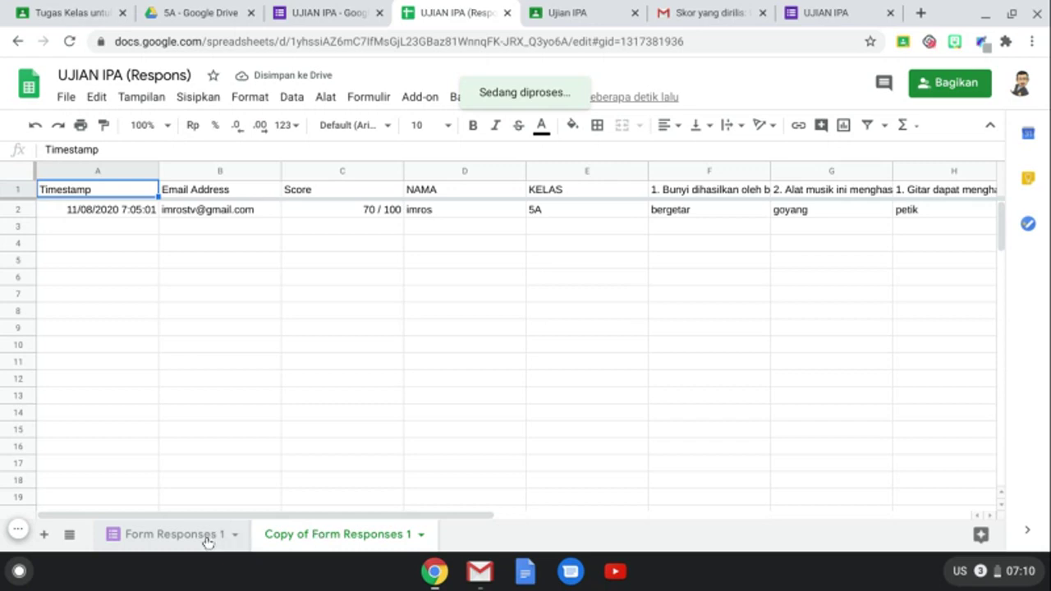
{"action": "right_click", "coordinate": [339, 538]}
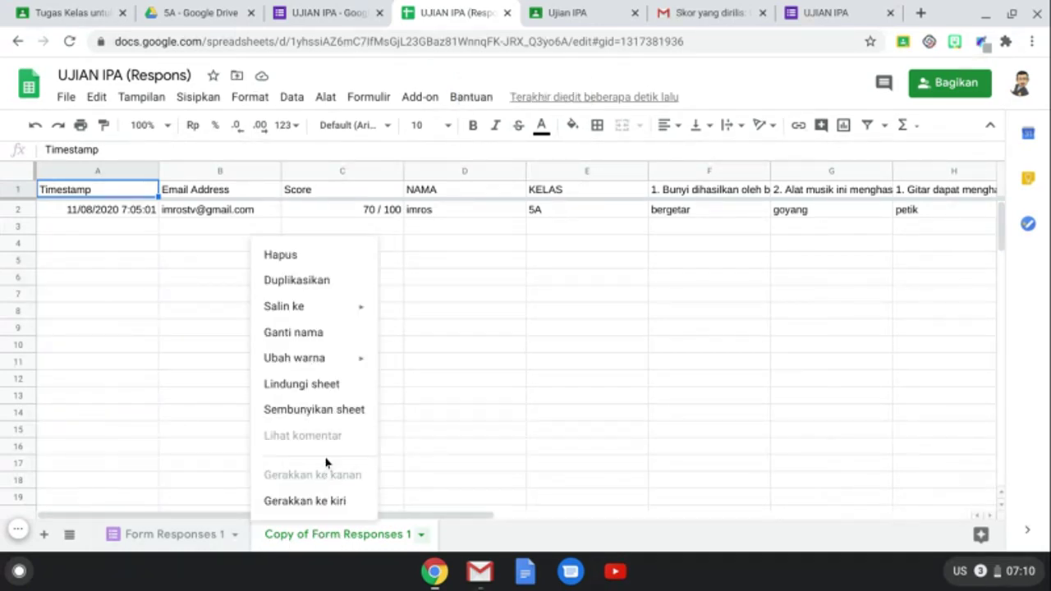
{"action": "left_click", "coordinate": [320, 333]}
{"action": "type", "text": "U"}
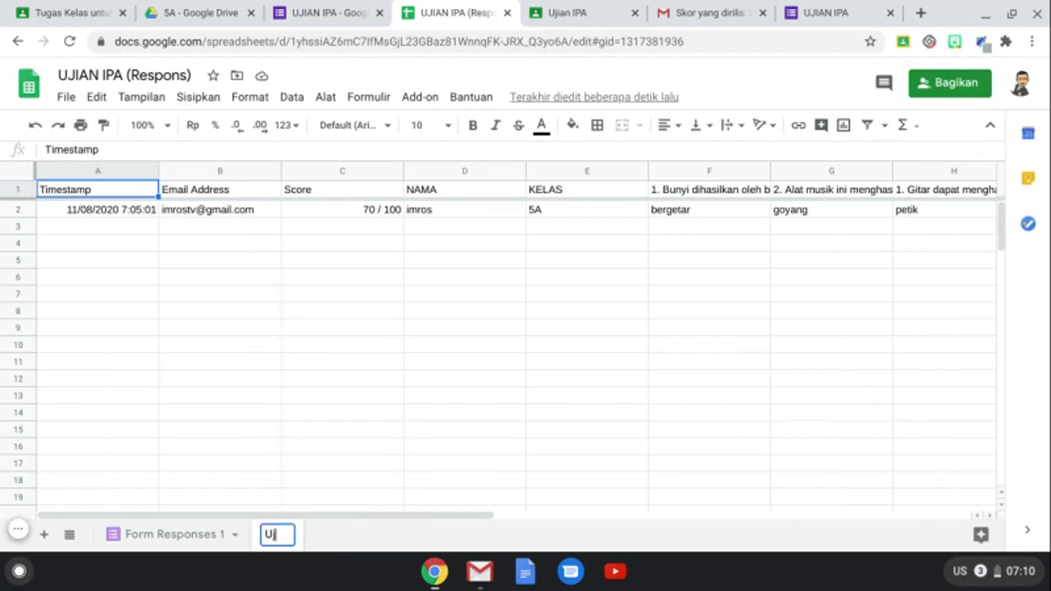
{"action": "type", "text": "jian IPA"}
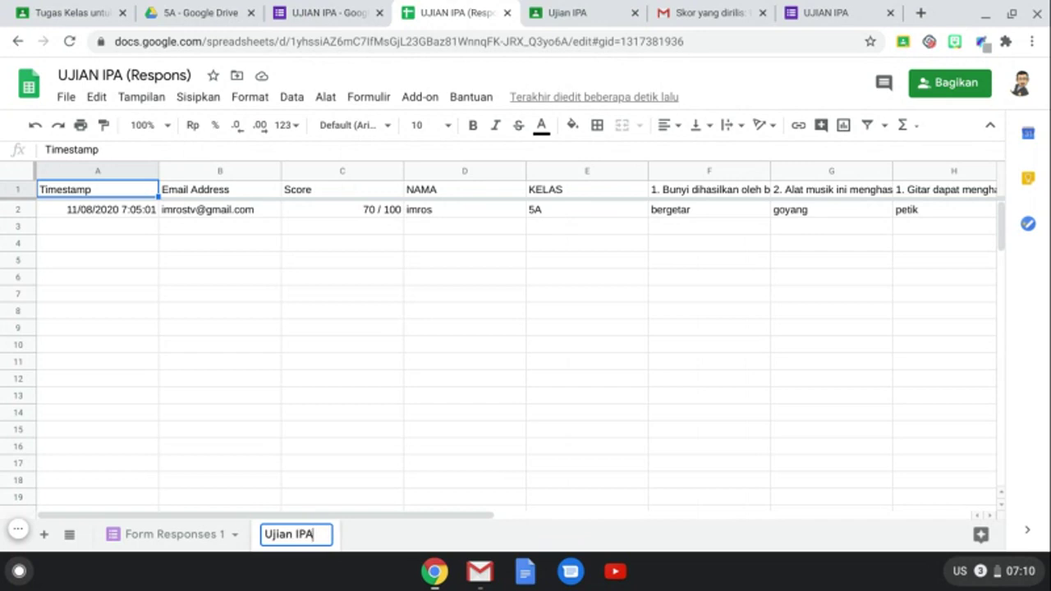
{"action": "left_click", "coordinate": [373, 267]}
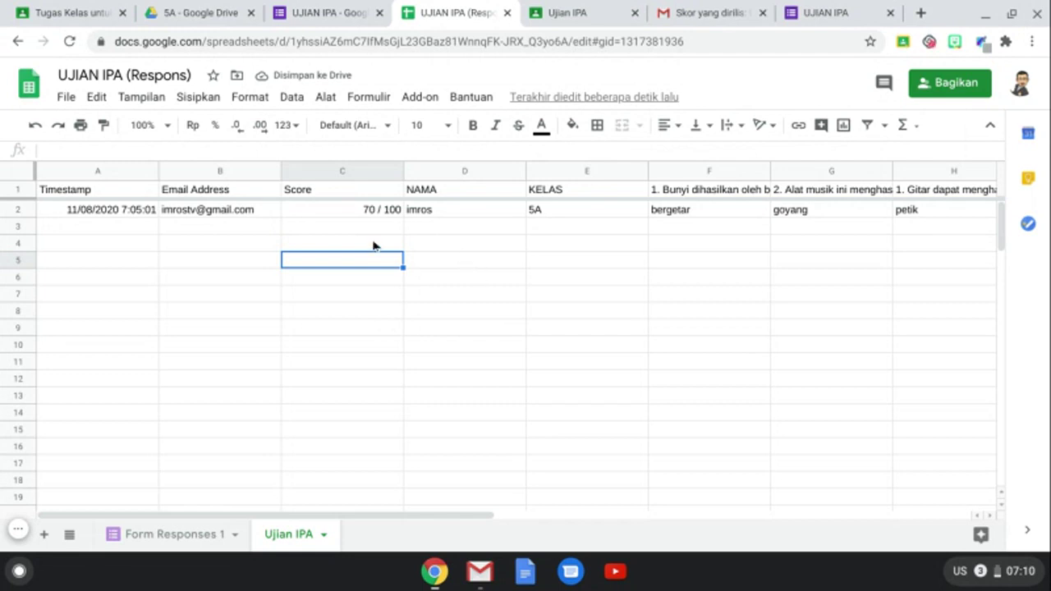
Step: Apply the '0' number format to score cell C2 so it shows 70
{"action": "left_click", "coordinate": [366, 215]}
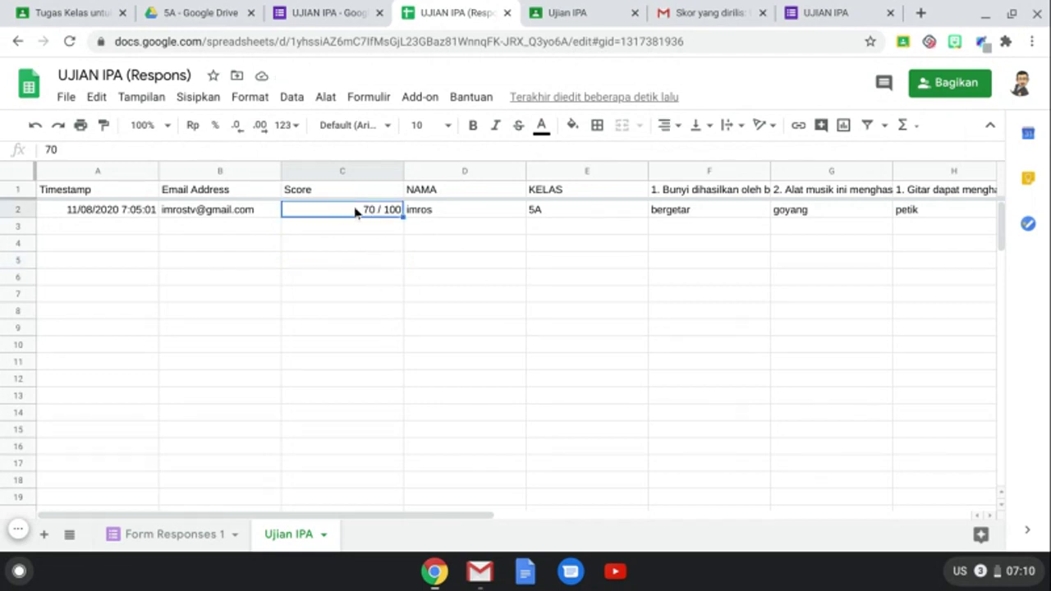
{"action": "left_click", "coordinate": [254, 104]}
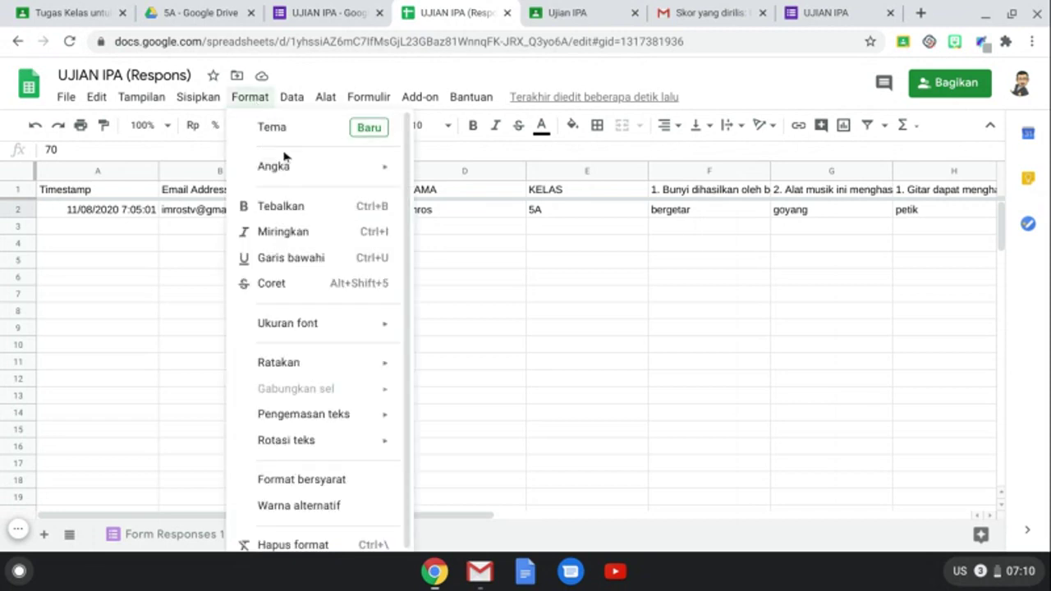
{"action": "mouse_move", "coordinate": [288, 164]}
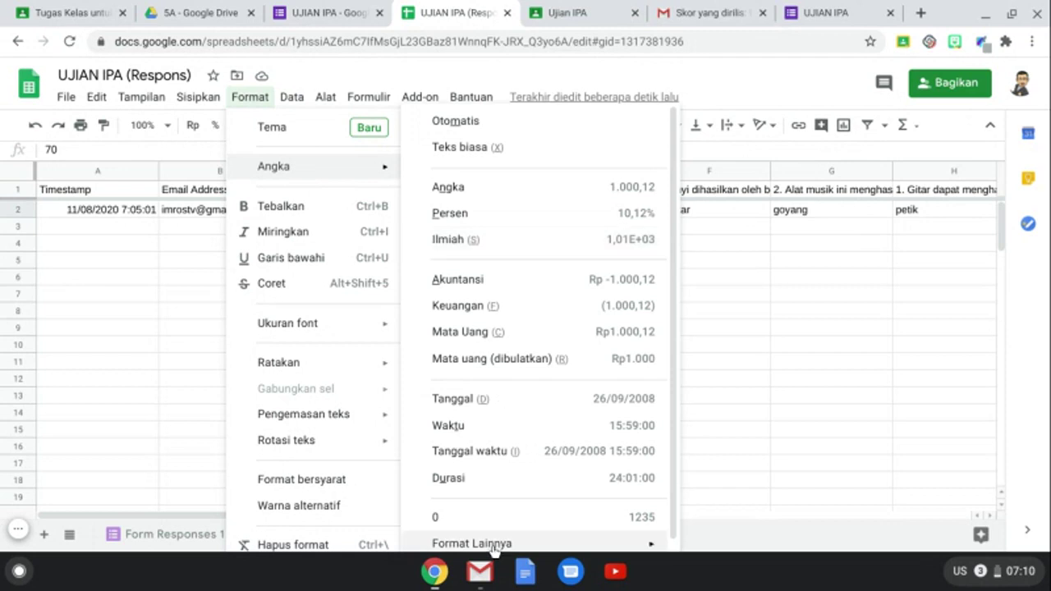
{"action": "left_click", "coordinate": [462, 523]}
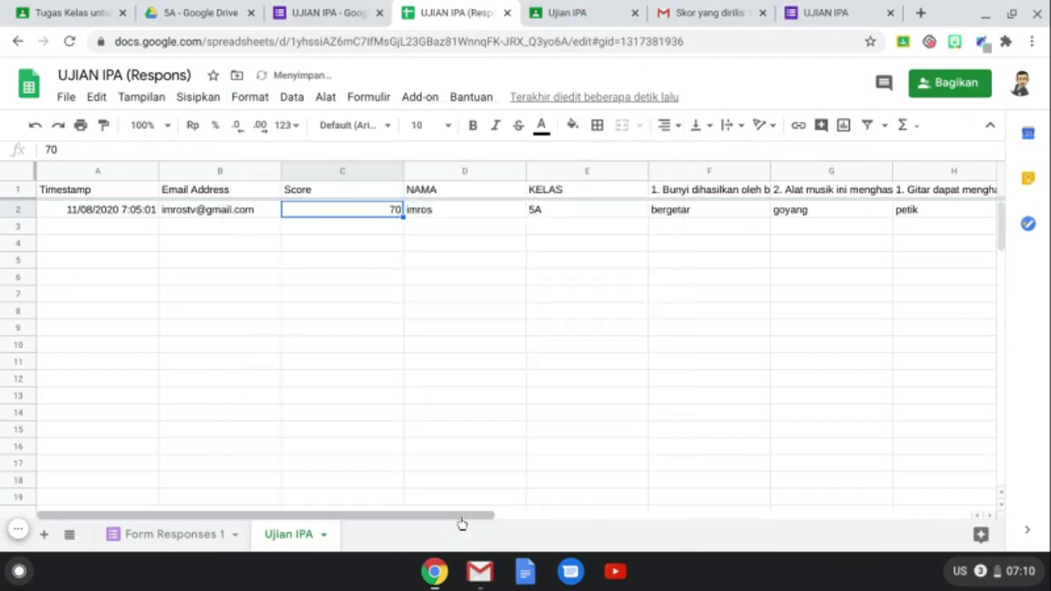
{"action": "left_click", "coordinate": [375, 238]}
{"action": "left_click", "coordinate": [372, 212]}
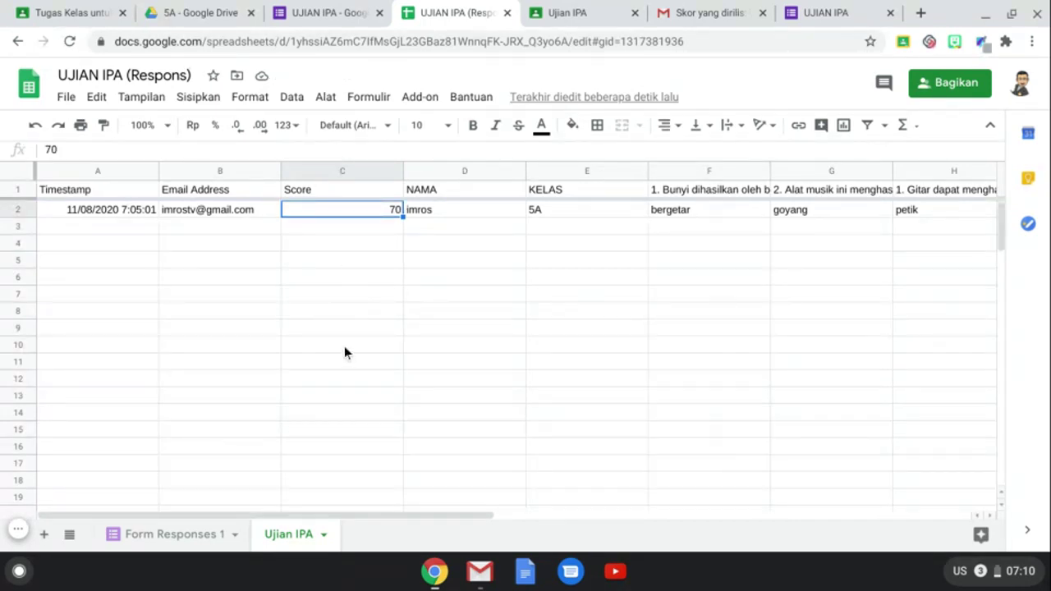
Step: Look through the Data menu without changes, then select the email cell B2
{"action": "left_click", "coordinate": [293, 97]}
{"action": "mouse_move", "coordinate": [324, 239]}
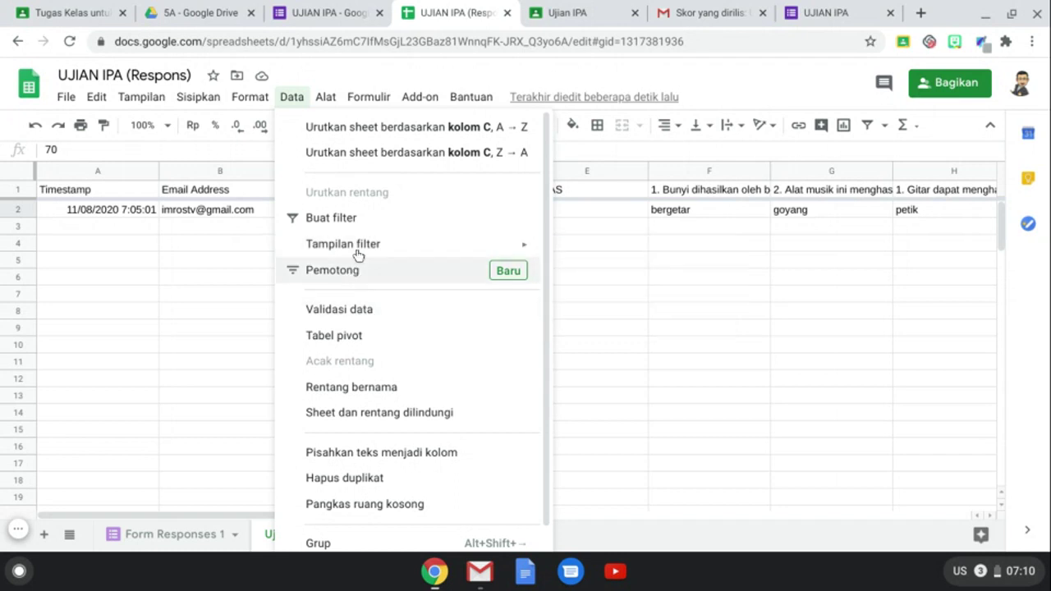
{"action": "left_click", "coordinate": [245, 246]}
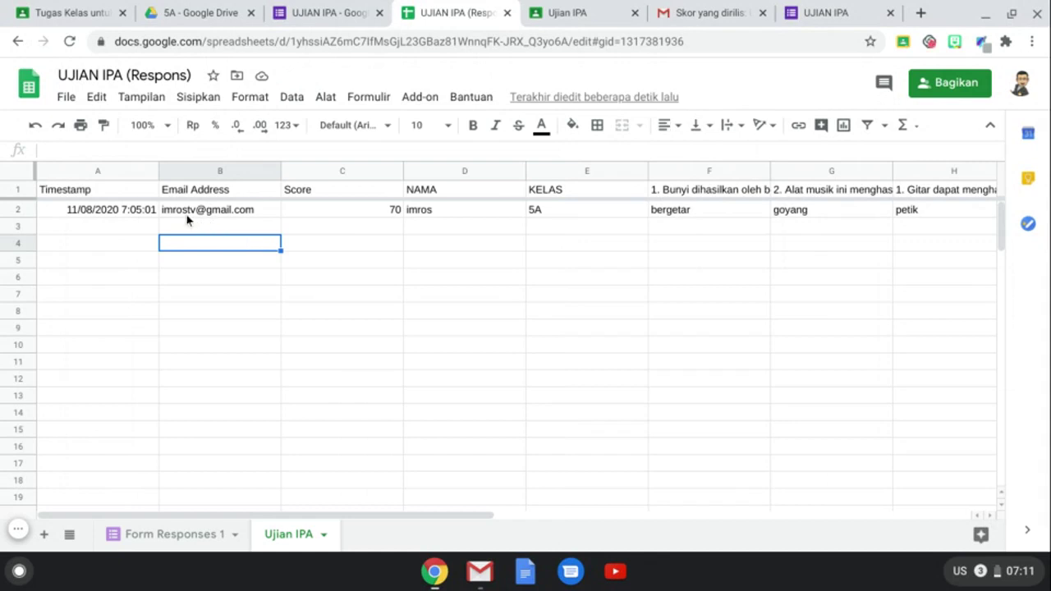
{"action": "left_click", "coordinate": [187, 213]}
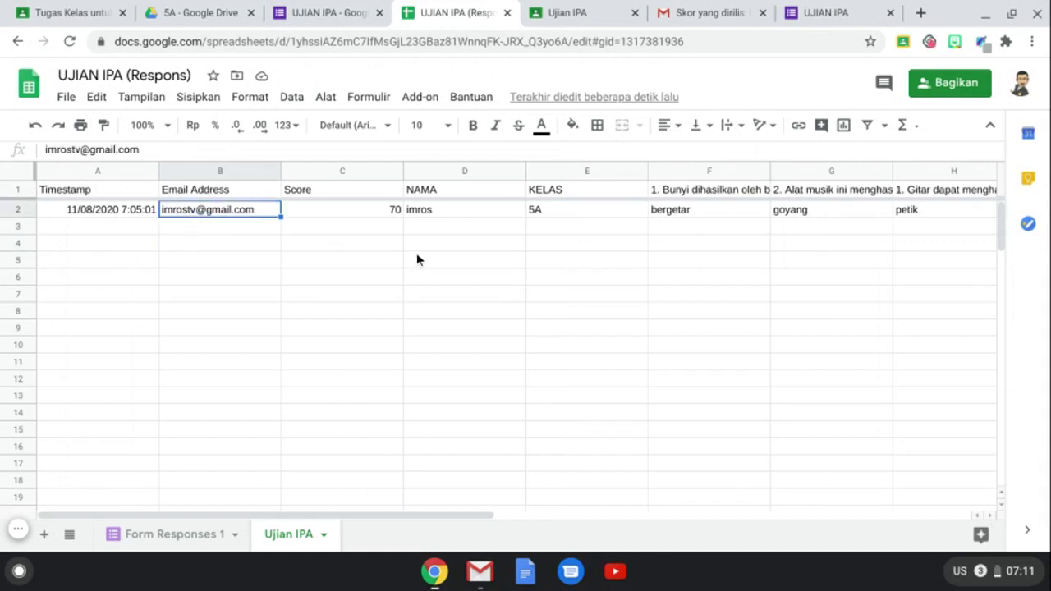